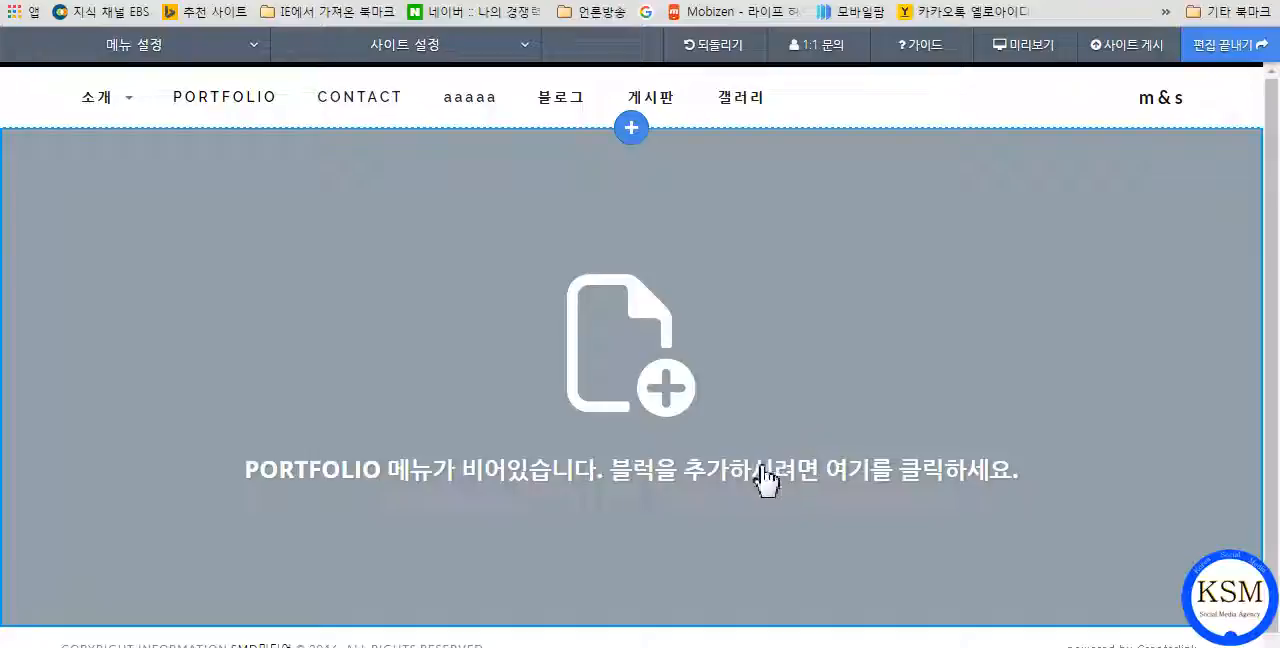
Start adding a block to the empty PORTFOLIO page and show the gallery block designs.
click(711, 340)
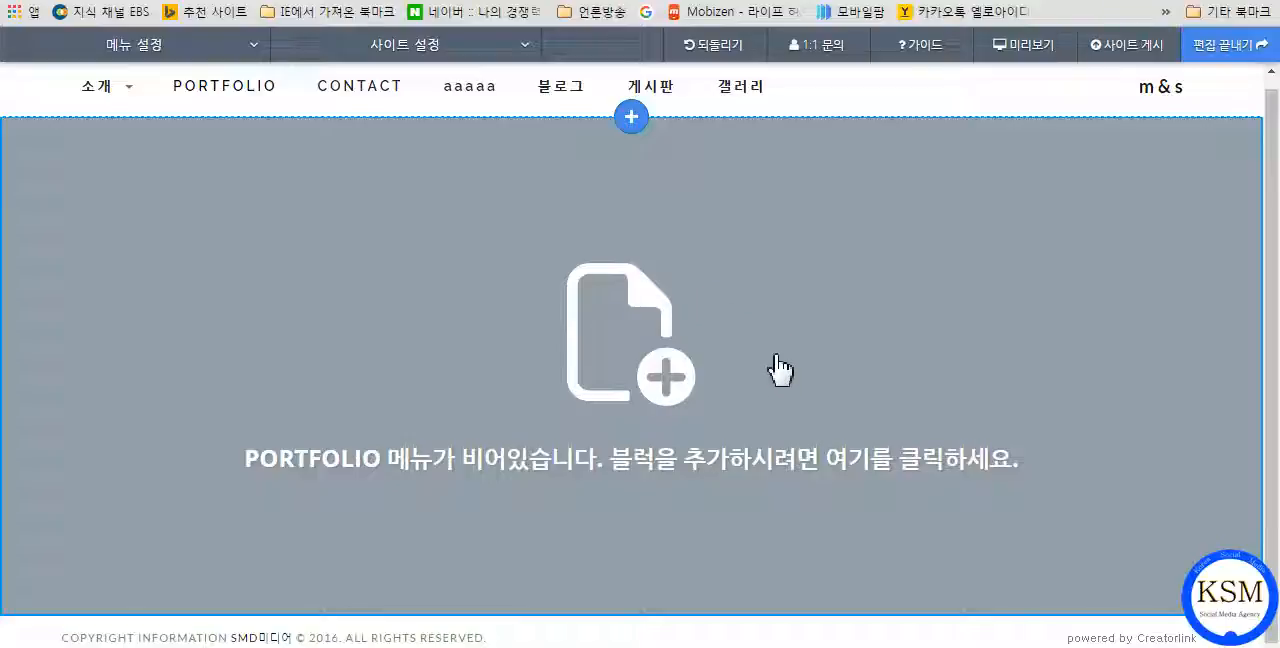
click(673, 398)
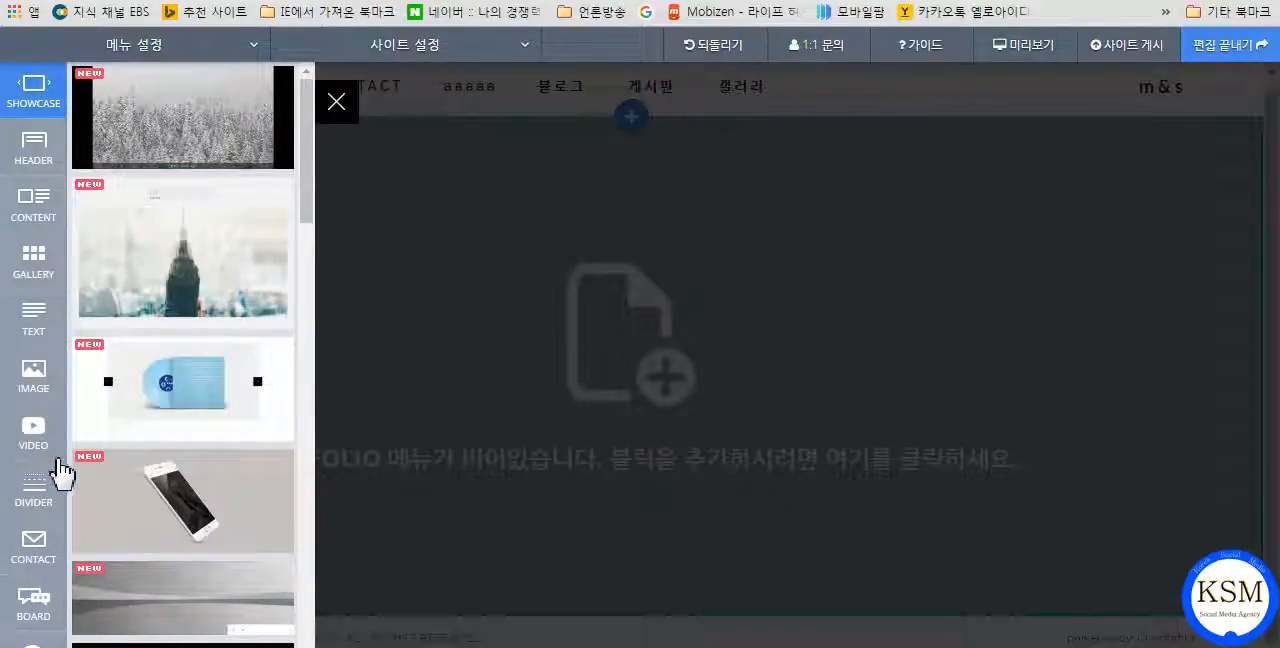
click(36, 265)
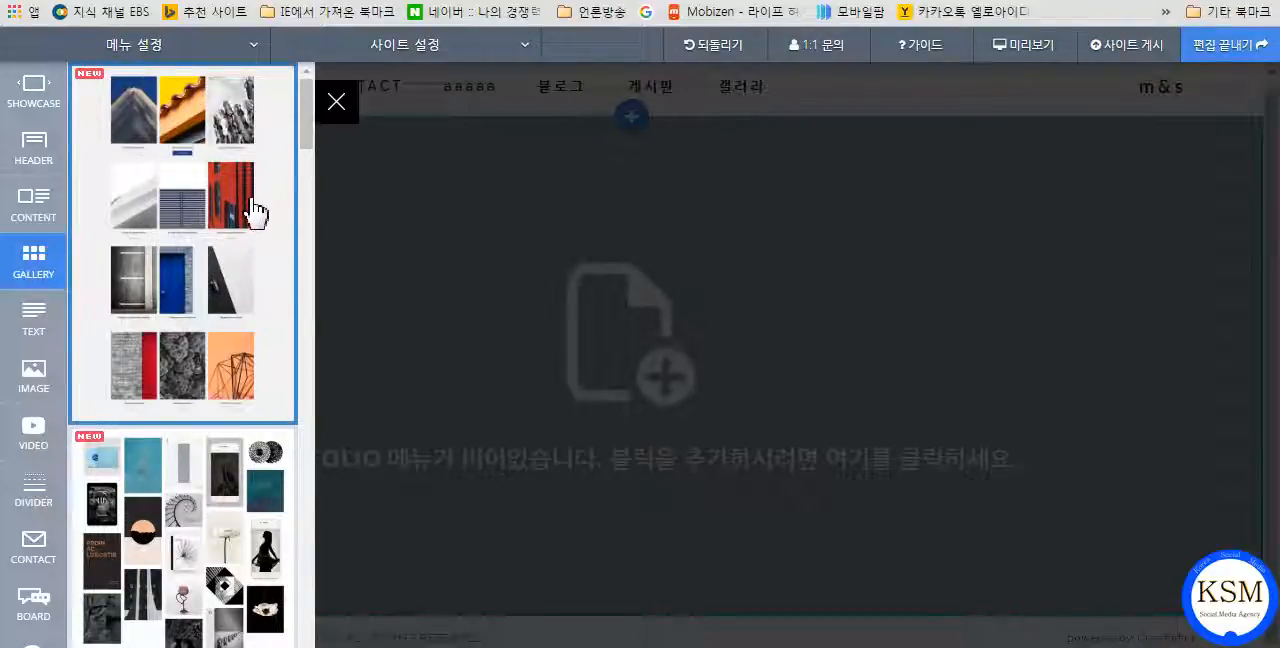
Browse the list of gallery block designs to compare the available layouts.
scroll(214, 334, down, 2)
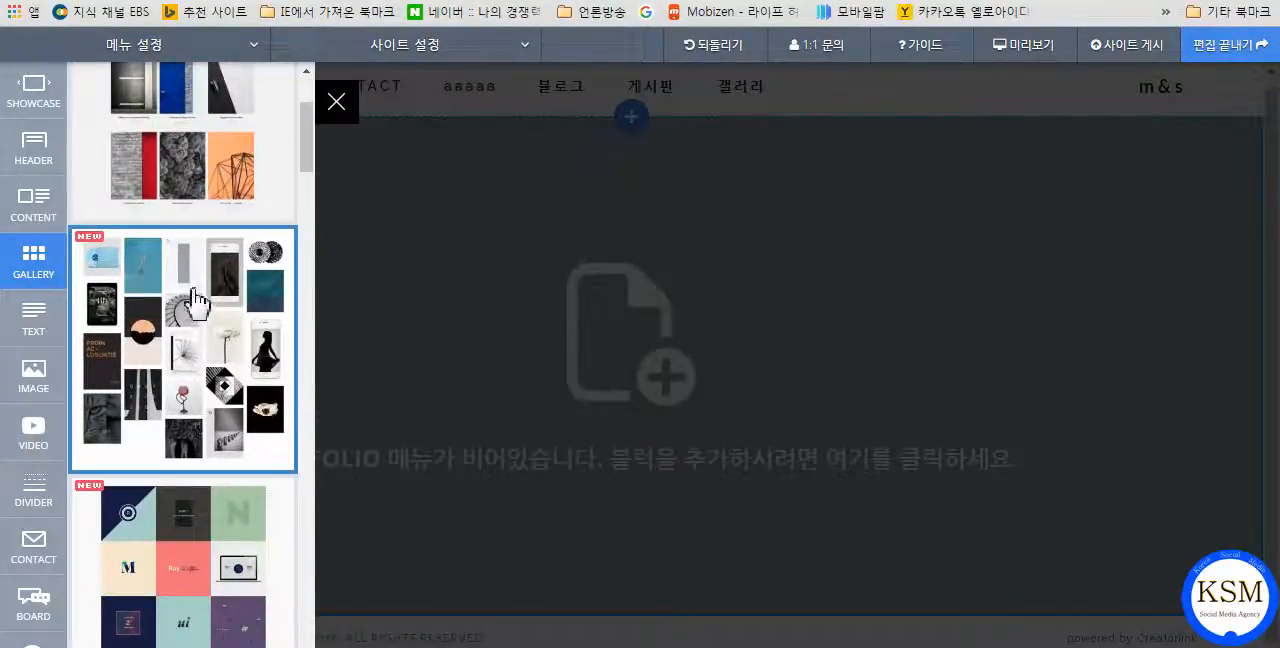
scroll(240, 333, down, 1)
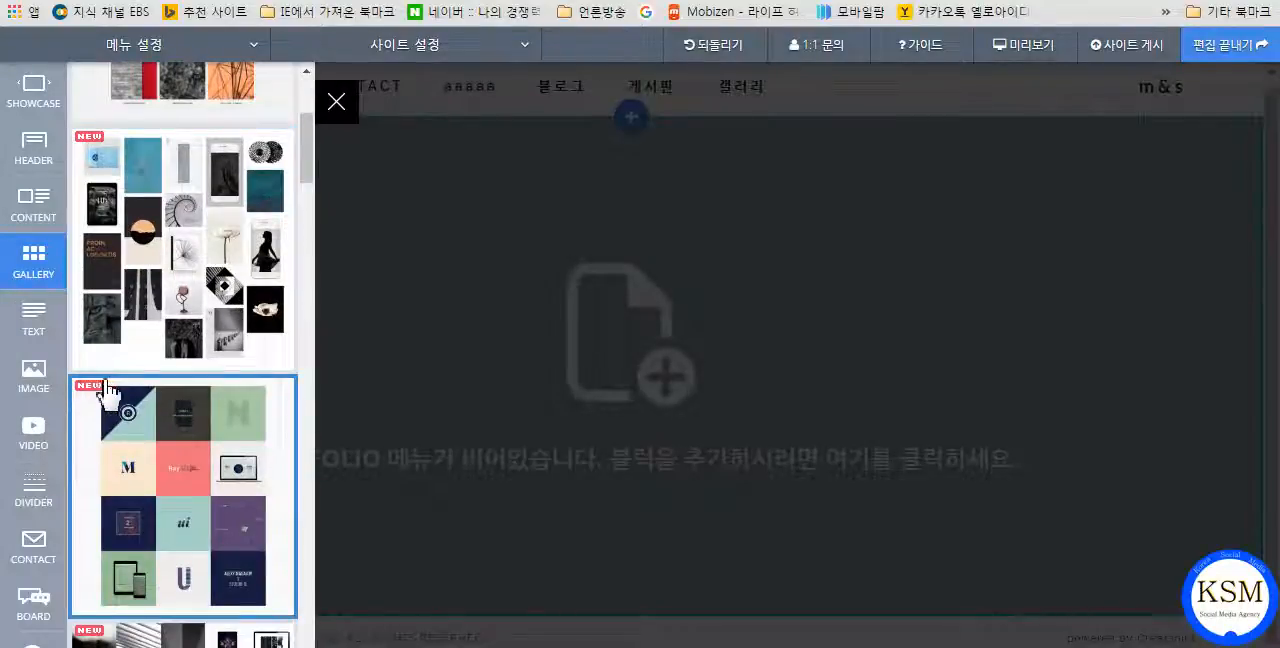
scroll(205, 430, down, 5)
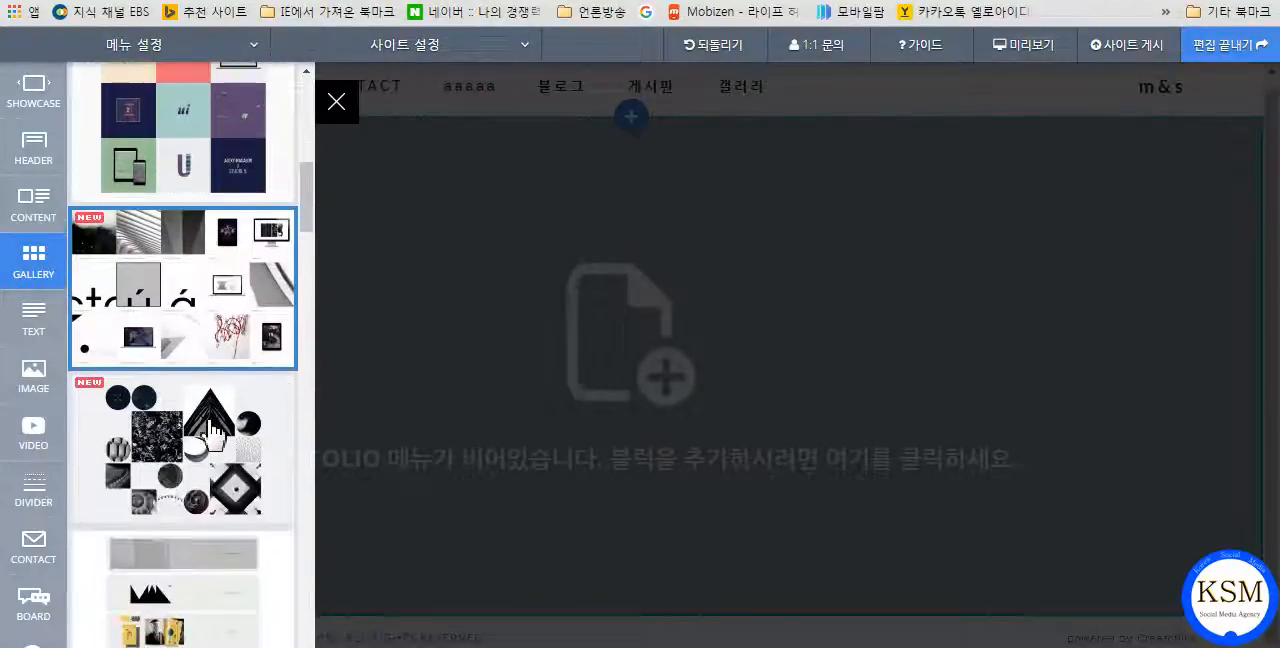
scroll(210, 432, down, 5)
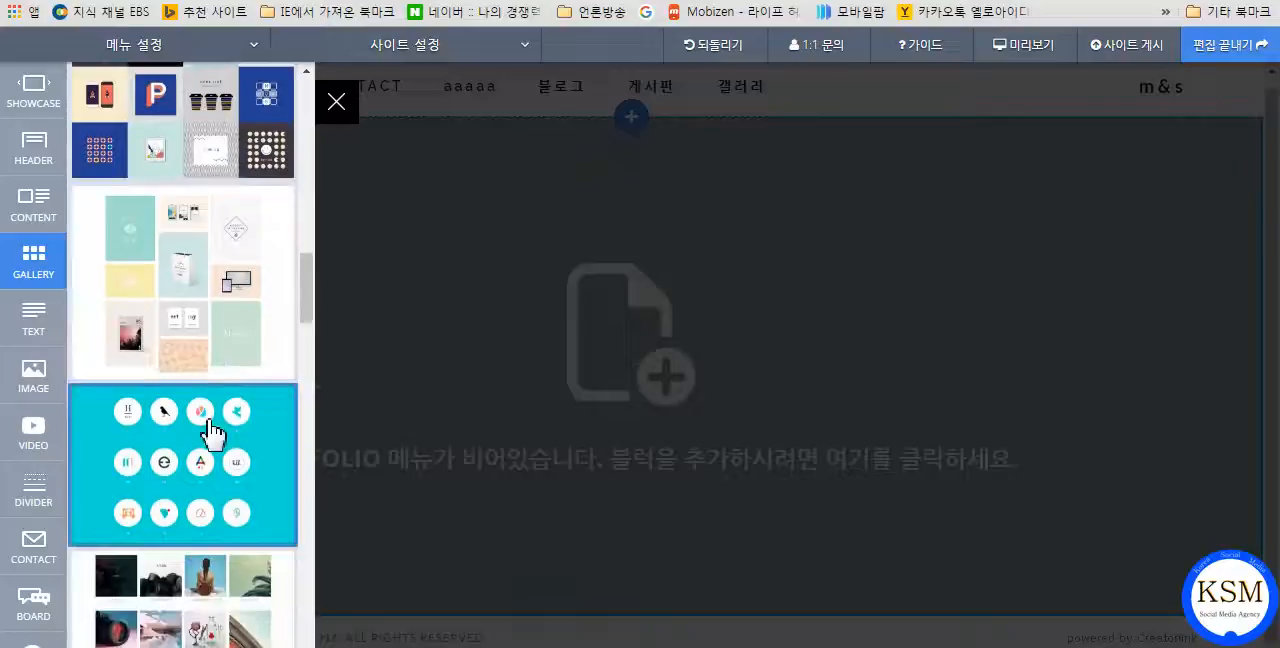
scroll(210, 432, down, 5)
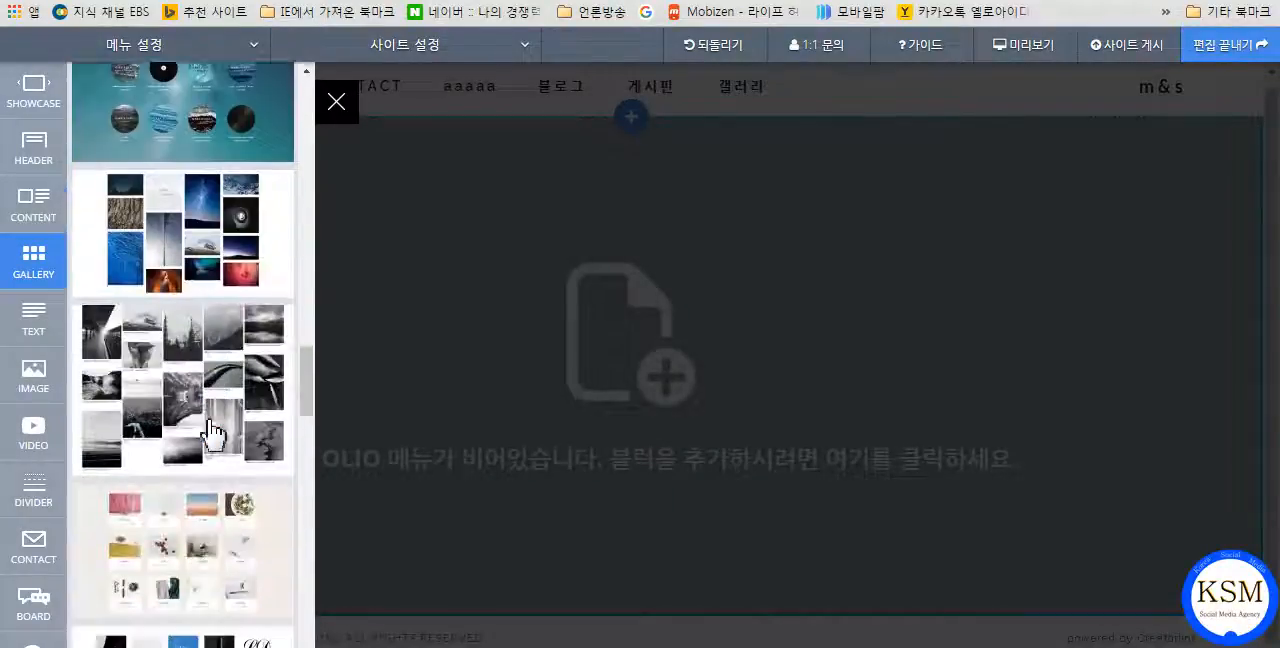
scroll(210, 432, down, 5)
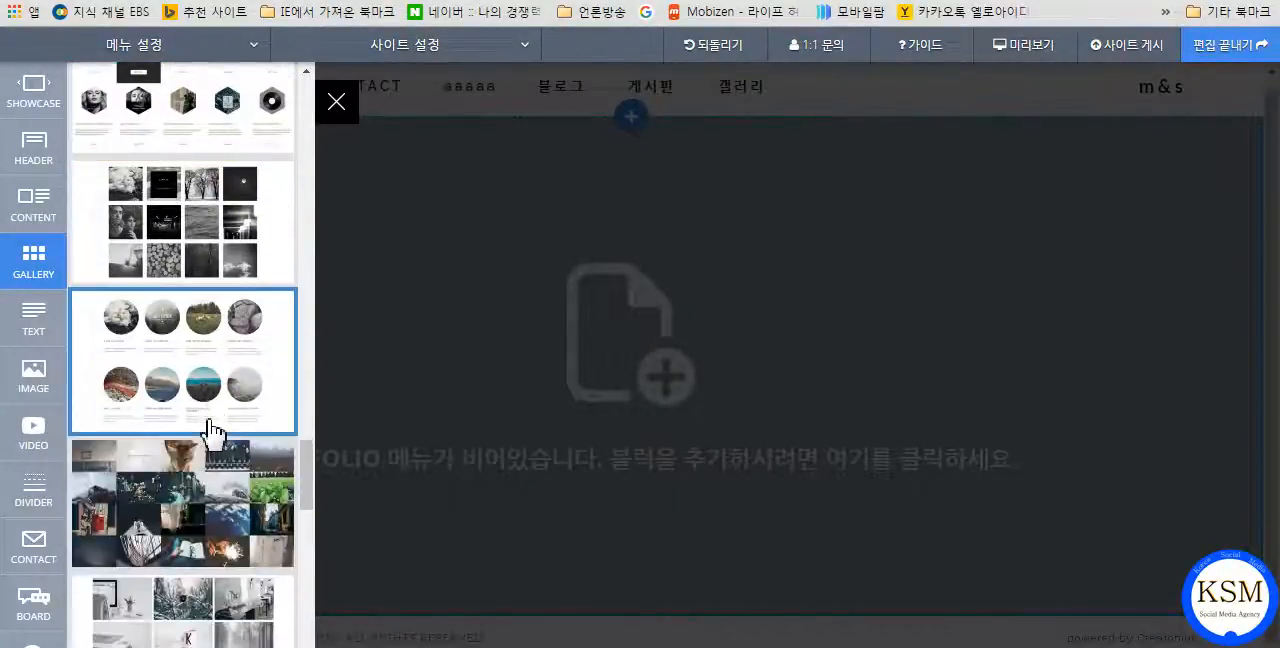
scroll(210, 430, down, 10)
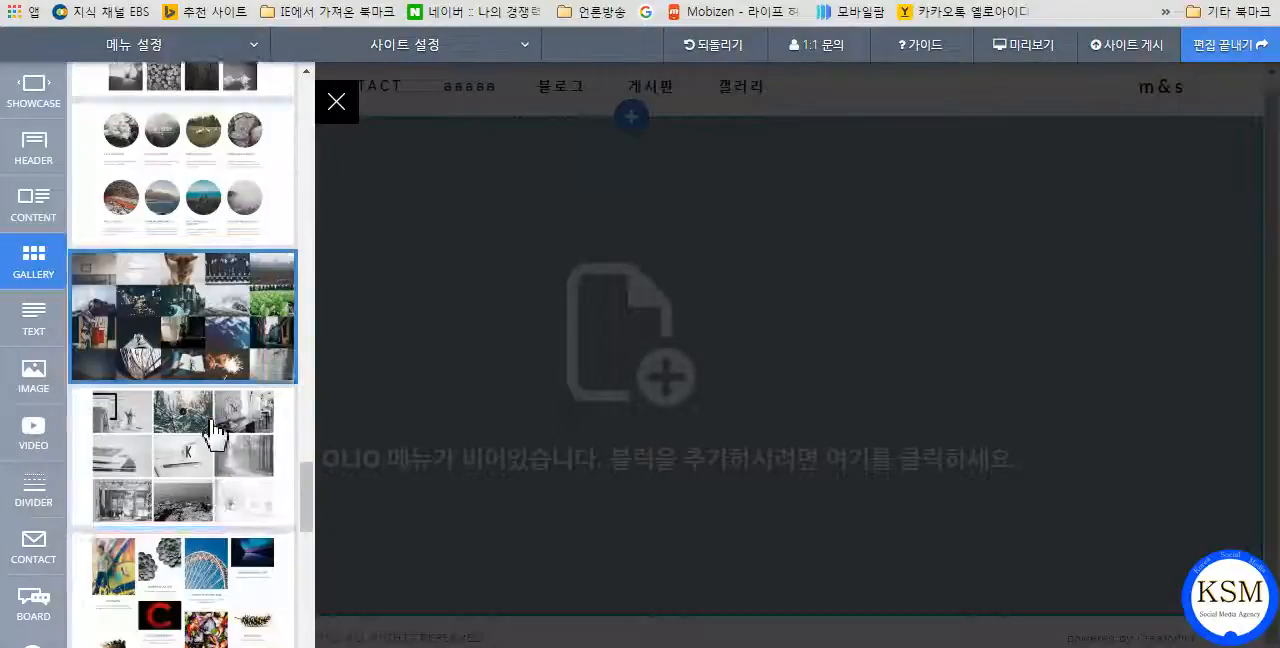
scroll(212, 430, down, 3)
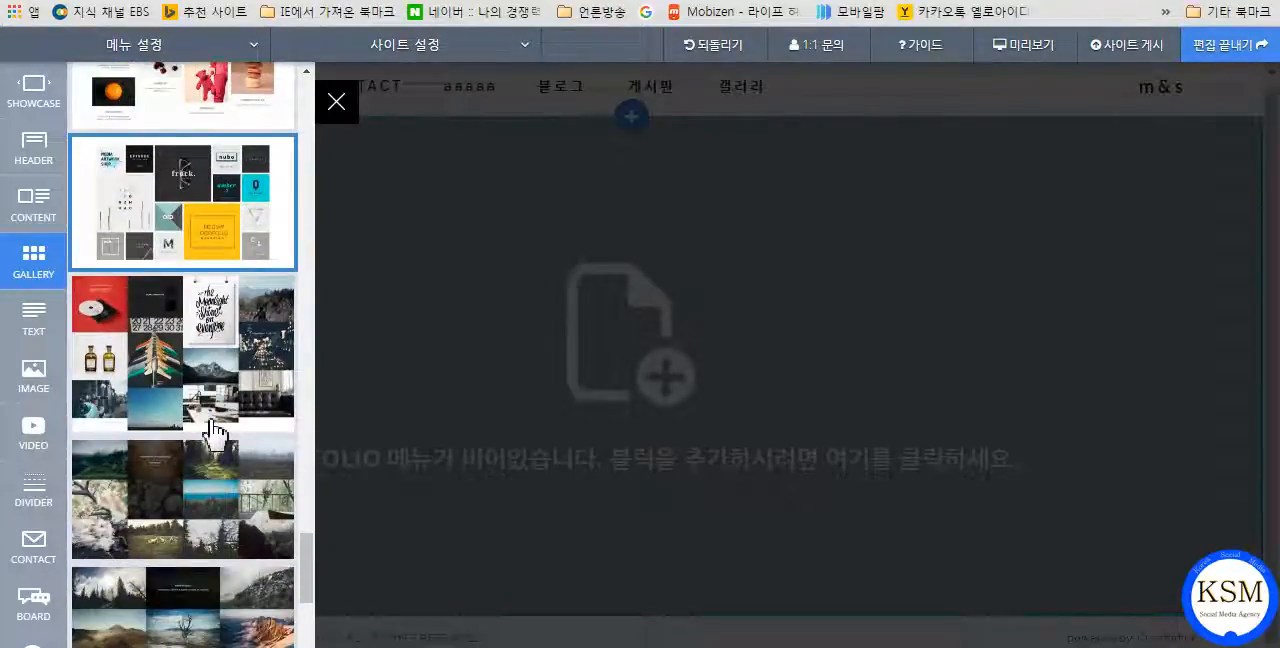
scroll(212, 430, down, 2)
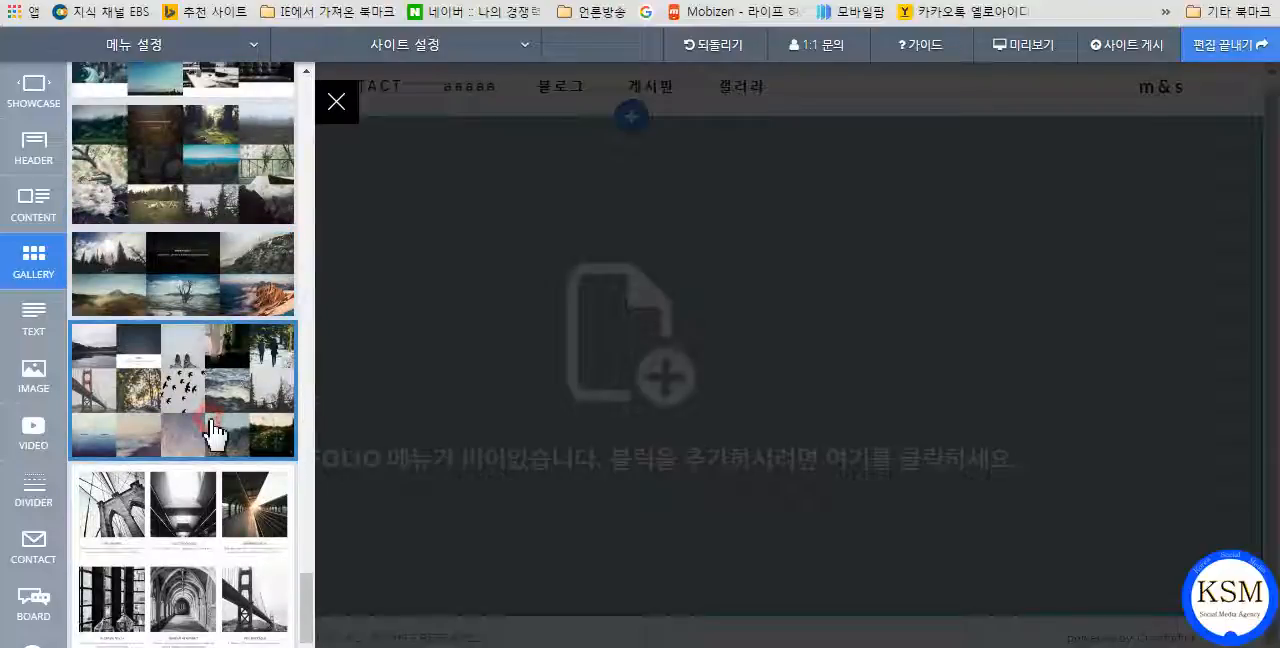
Preview the borderless five-column landscape photo grid and the logo mosaic gallery designs.
click(211, 421)
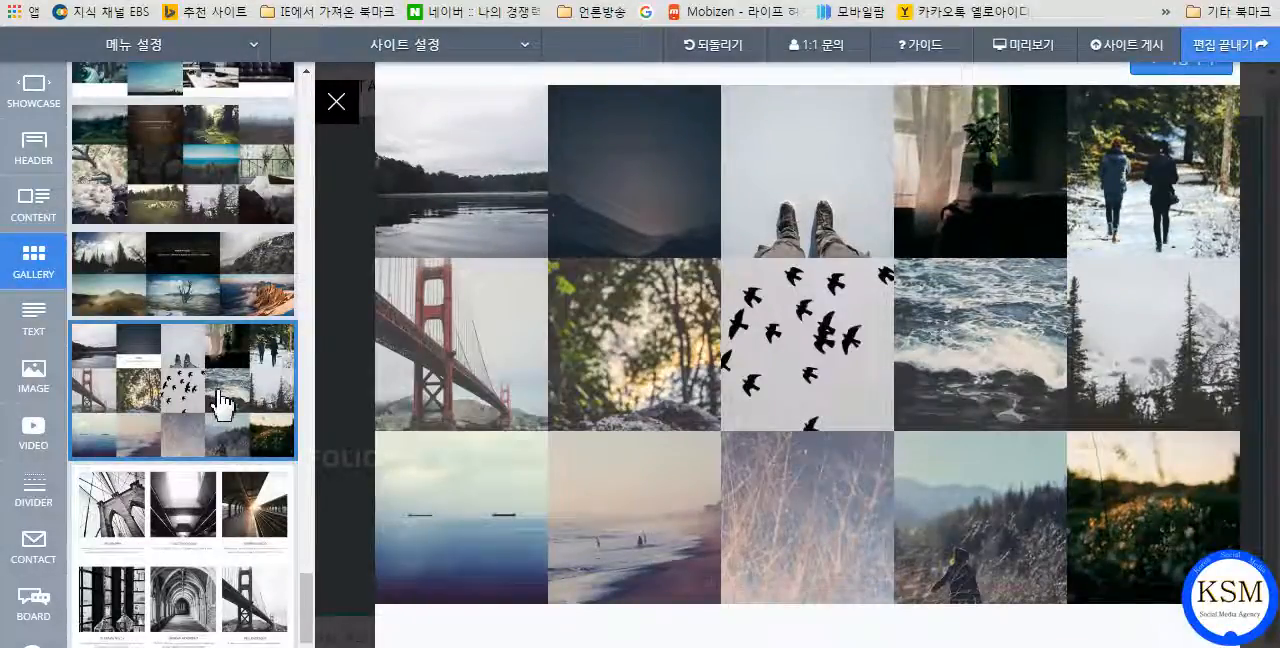
scroll(220, 400, up, 4)
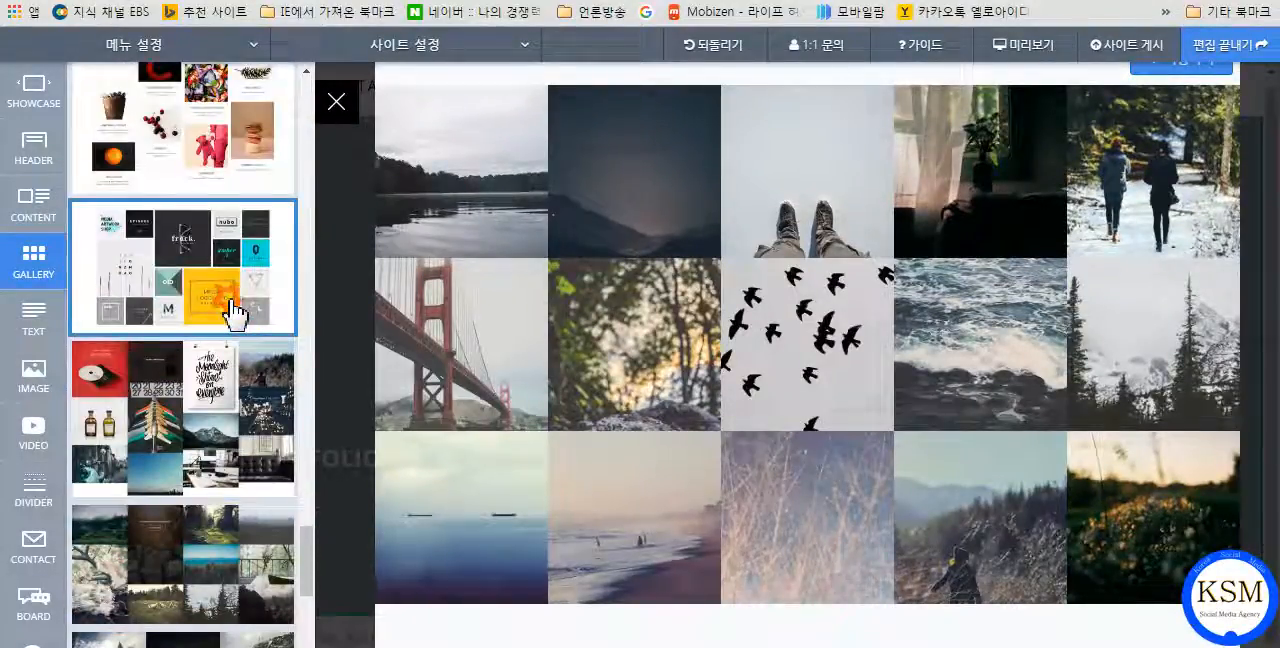
click(229, 299)
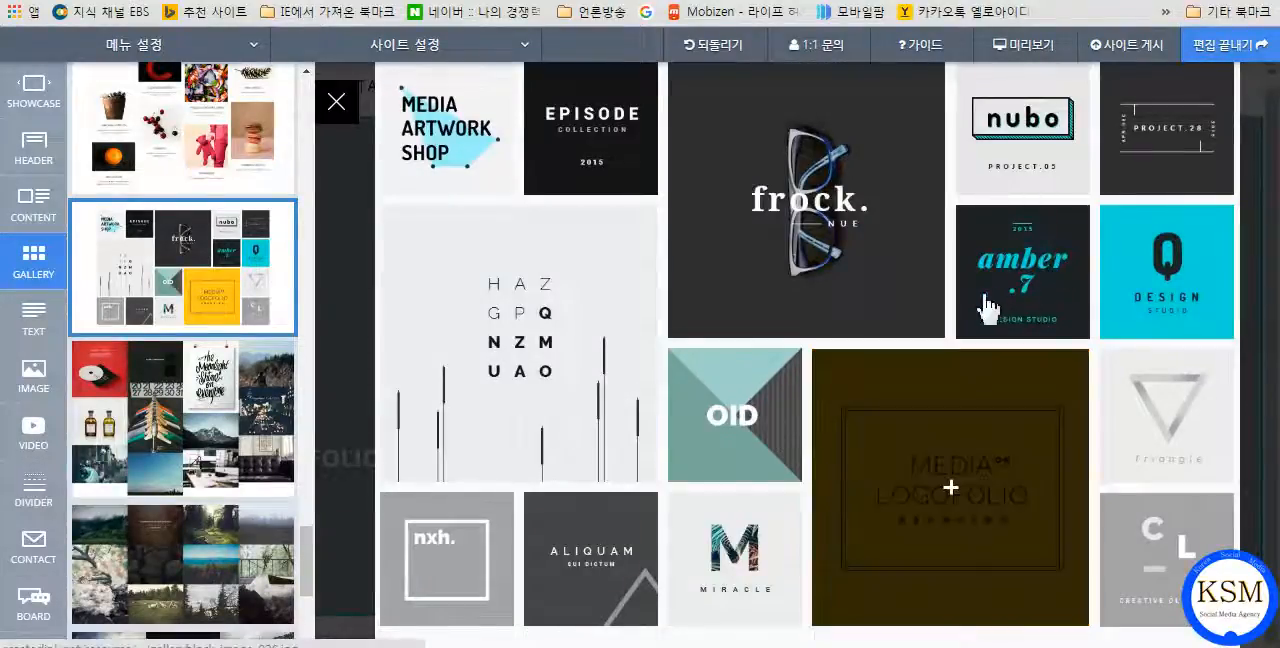
scroll(200, 370, up, 3)
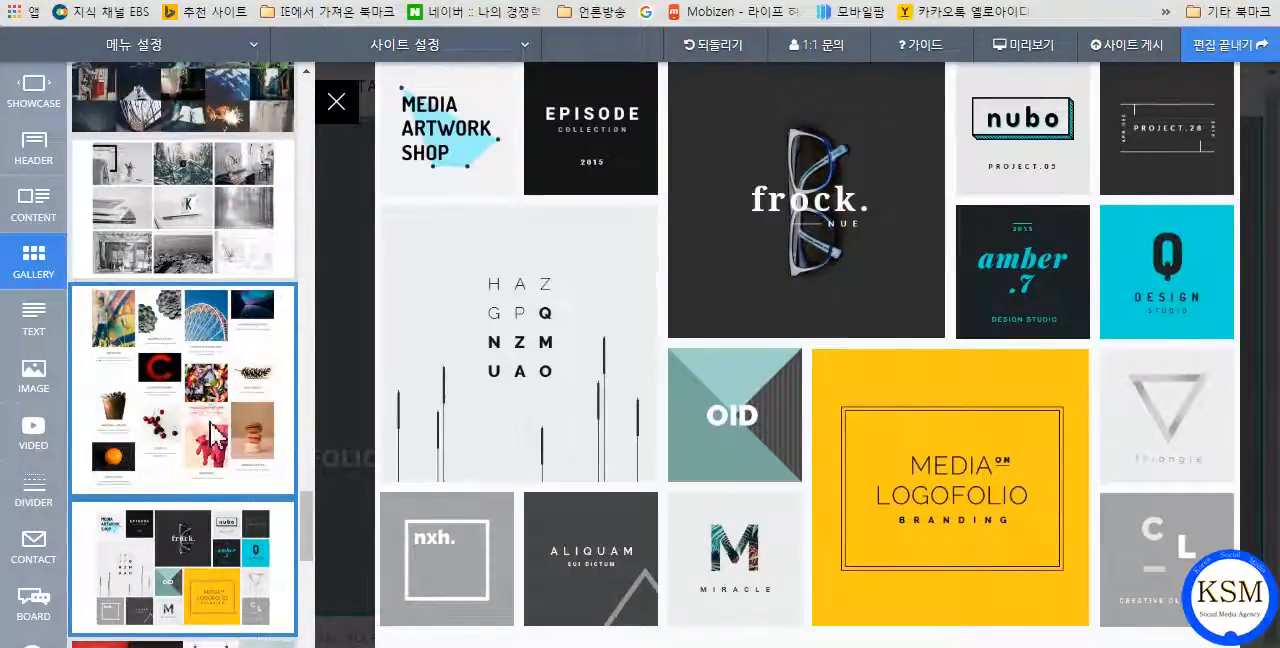
Preview the captioned four-column masonry, circular thumbnail and hexagonal thumbnail gallery designs.
click(217, 432)
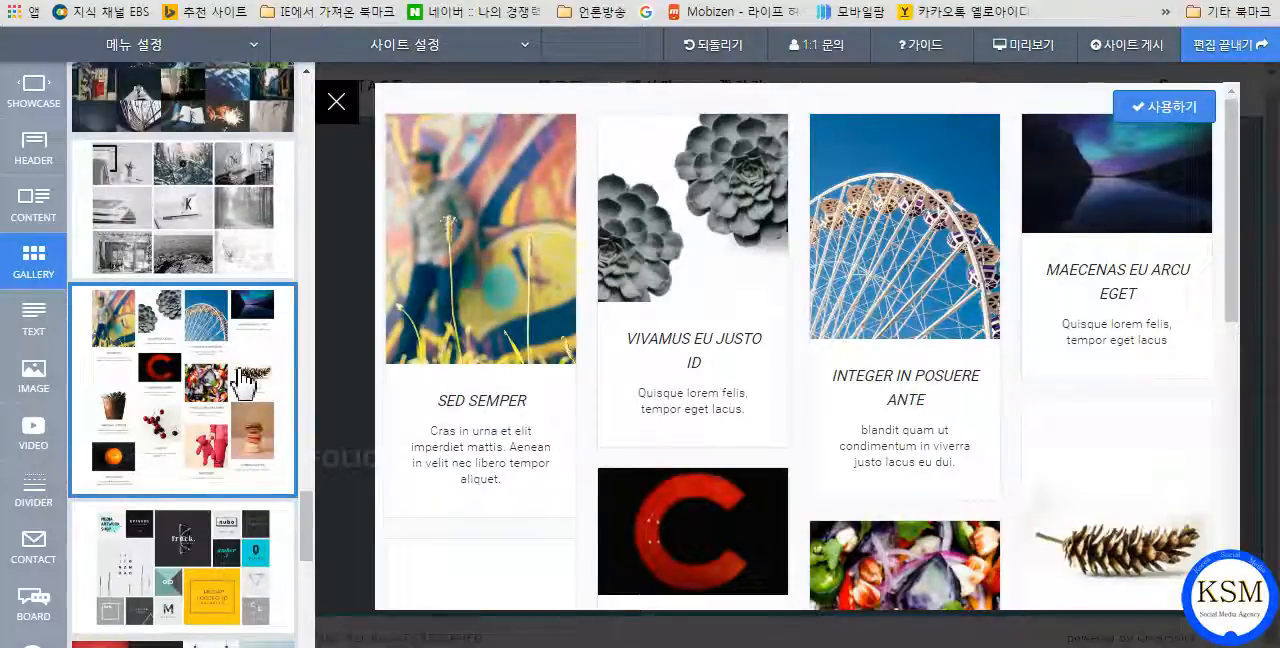
scroll(245, 380, up, 4)
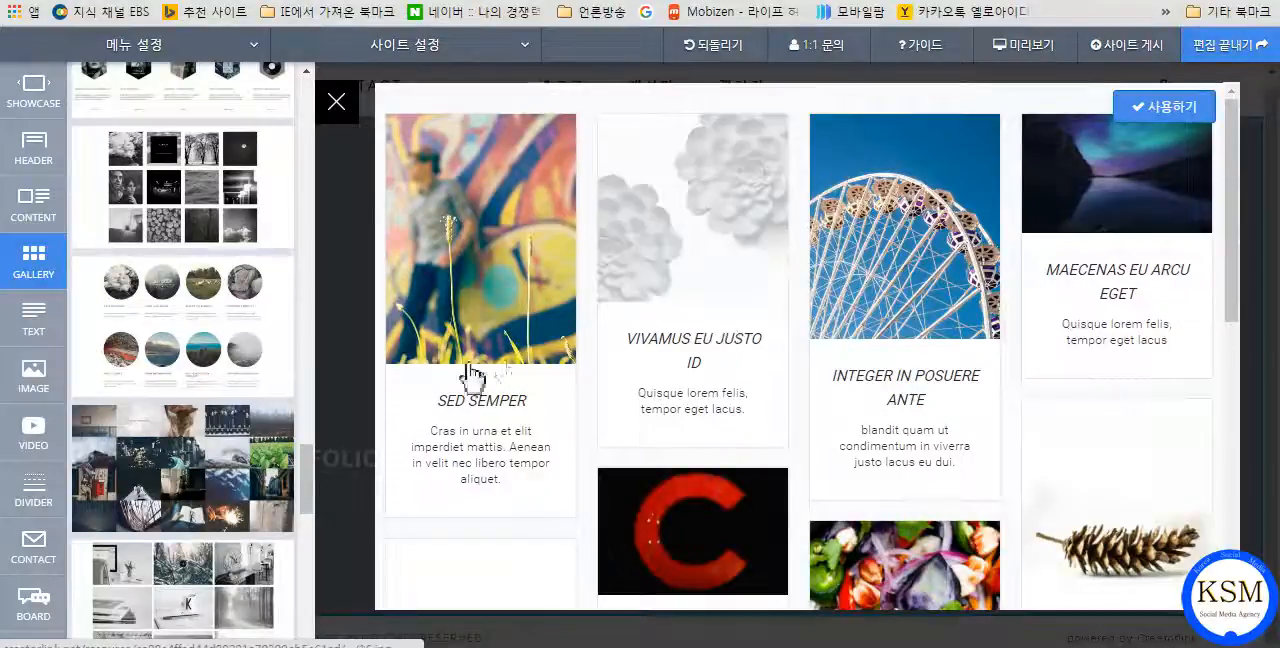
click(209, 320)
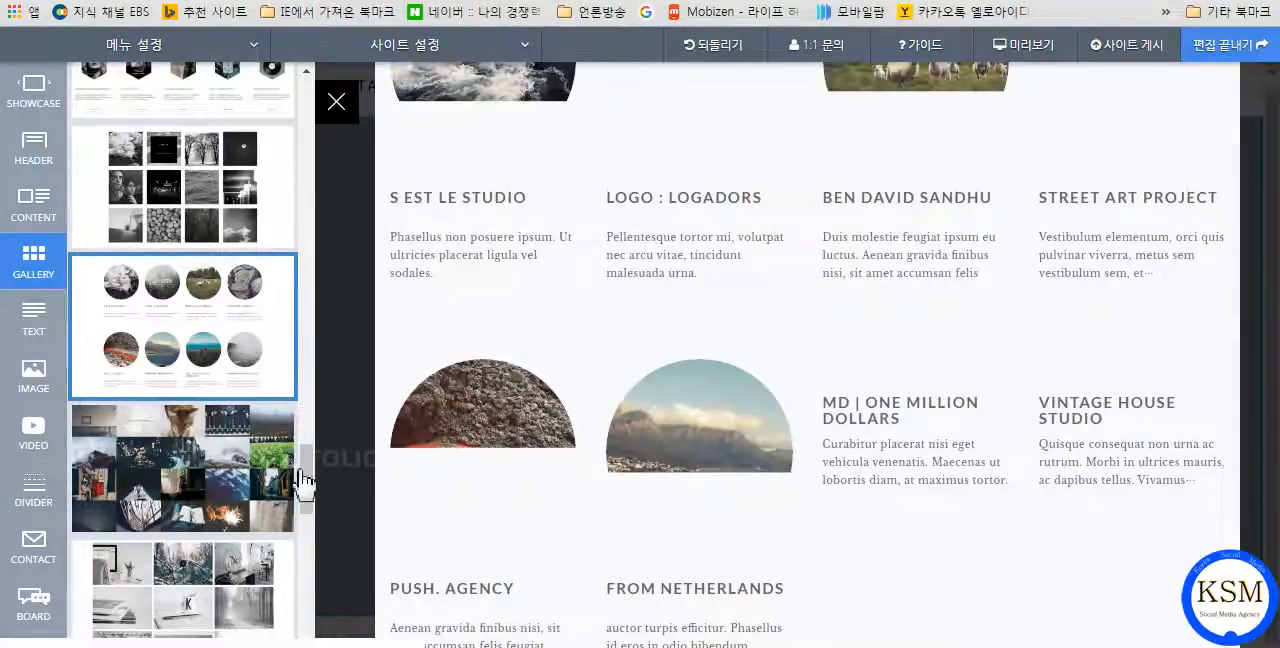
scroll(230, 470, up, 3)
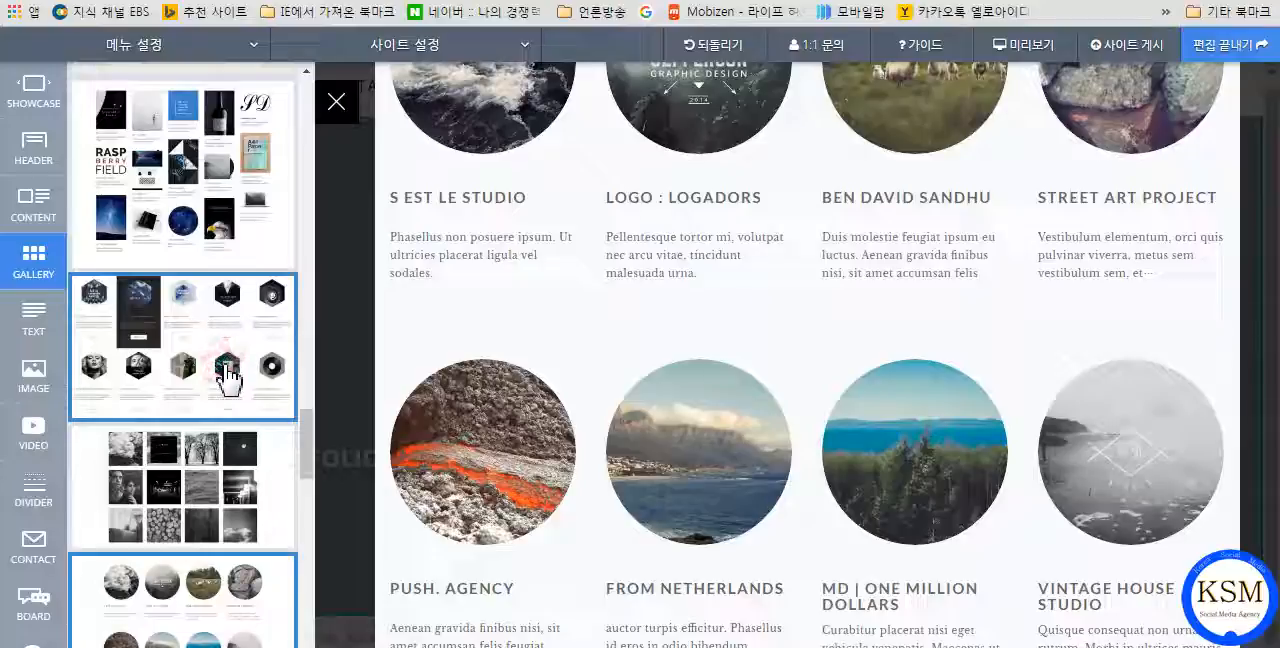
click(230, 372)
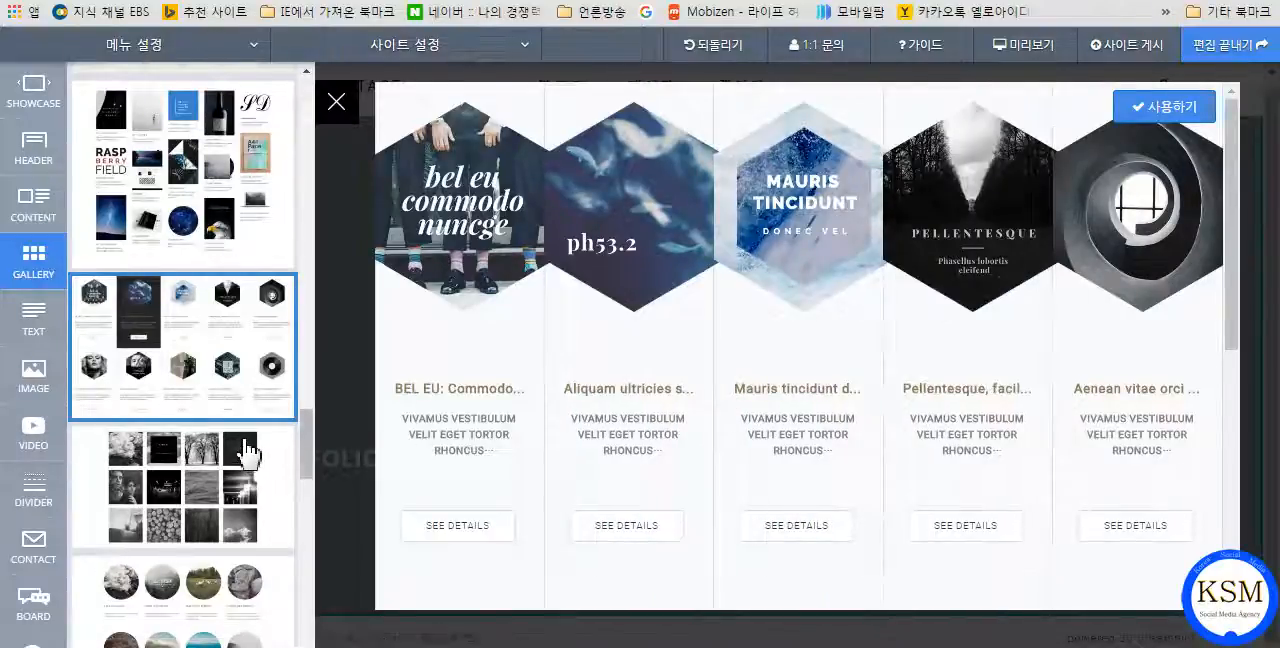
Insert the beige gallery design with four columns of white captioned cards into the PORTFOLIO page.
scroll(249, 445, down, 3)
scroll(249, 453, down, 2)
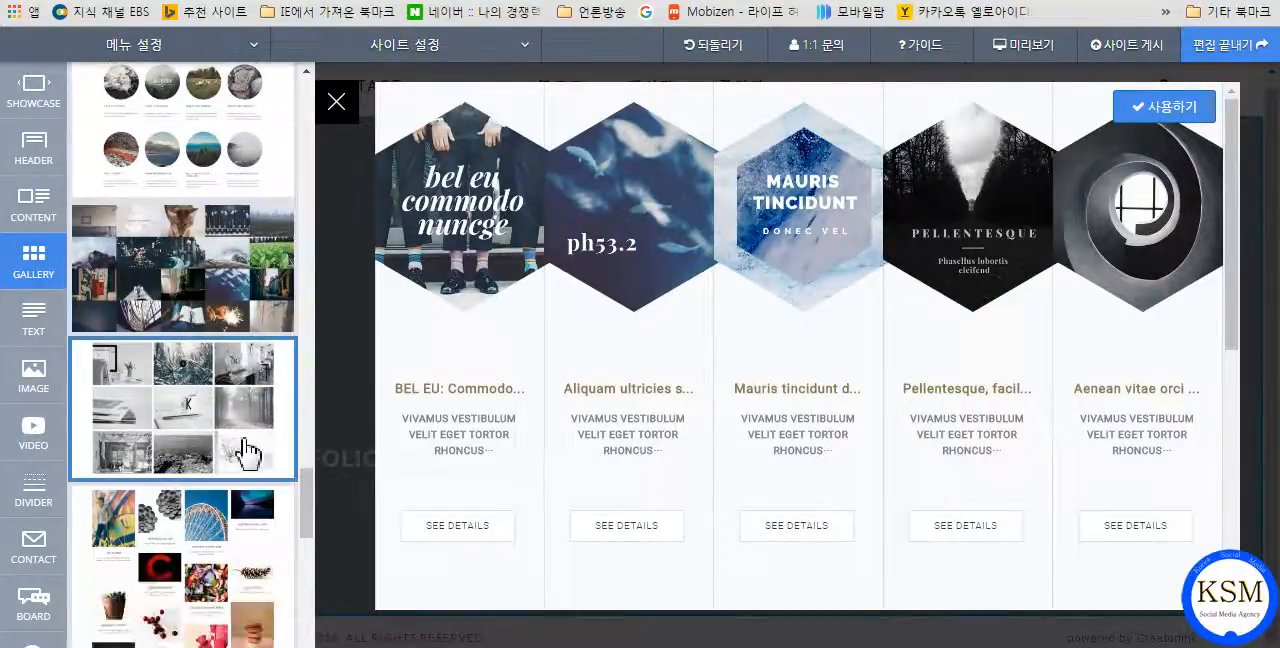
scroll(249, 457, down, 8)
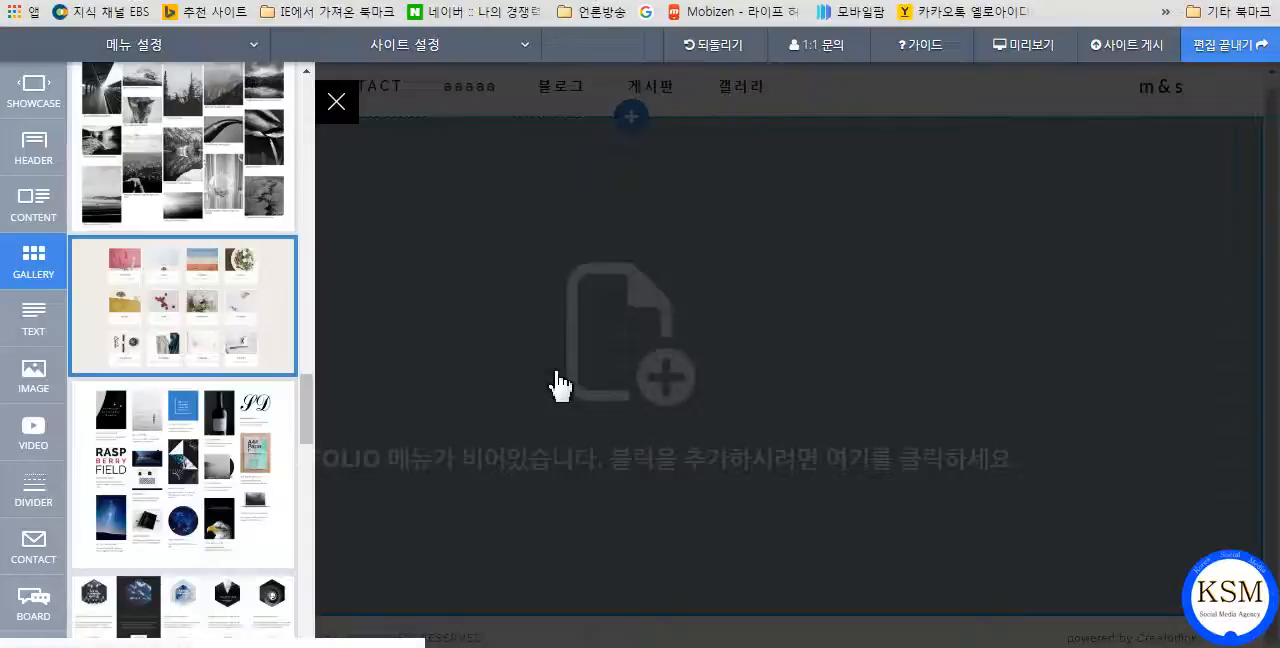
click(572, 386)
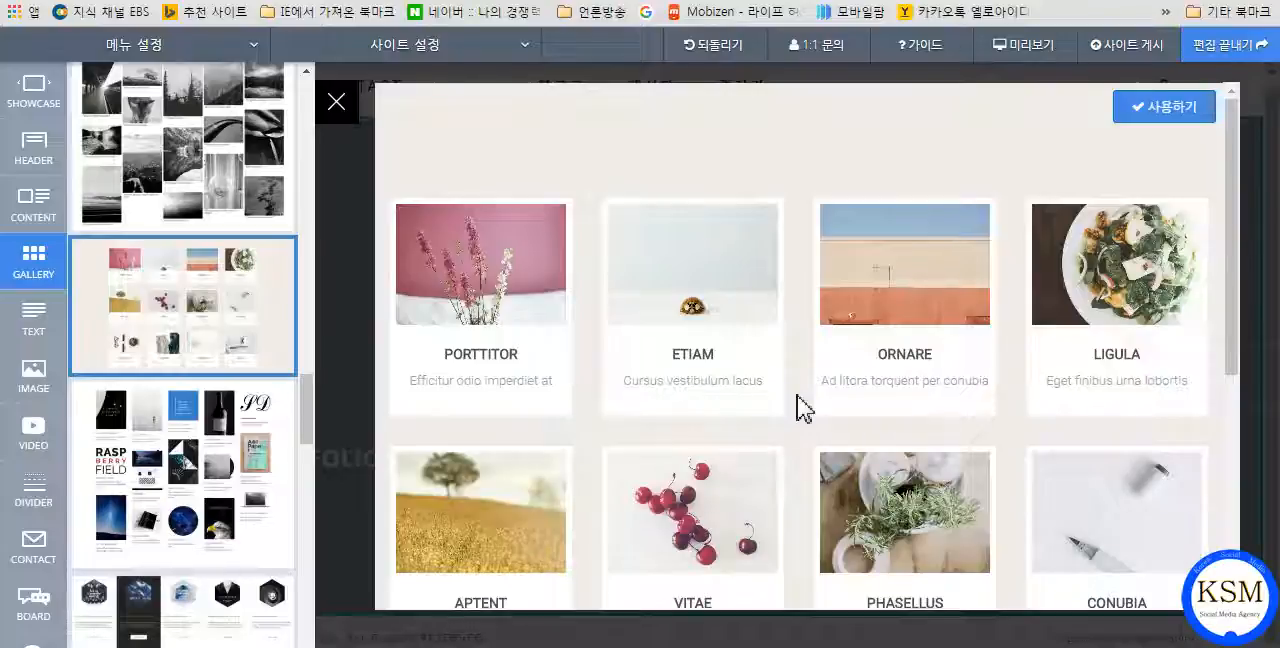
scroll(800, 408, down, 2)
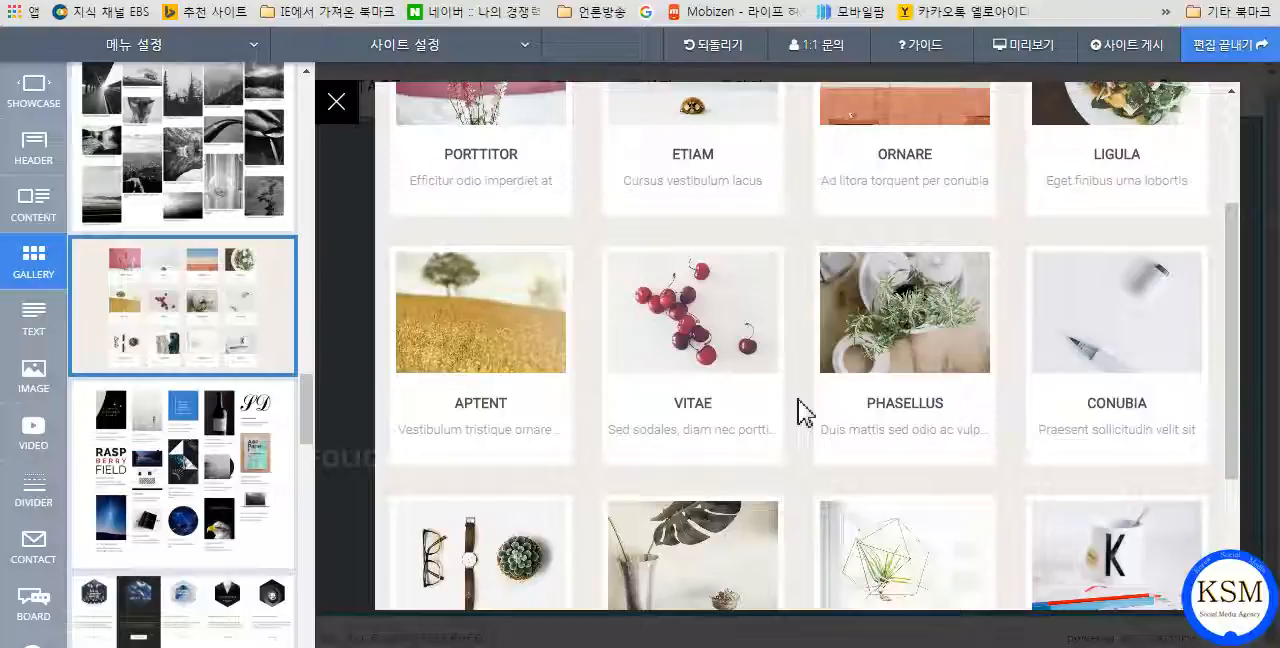
scroll(800, 408, up, 2)
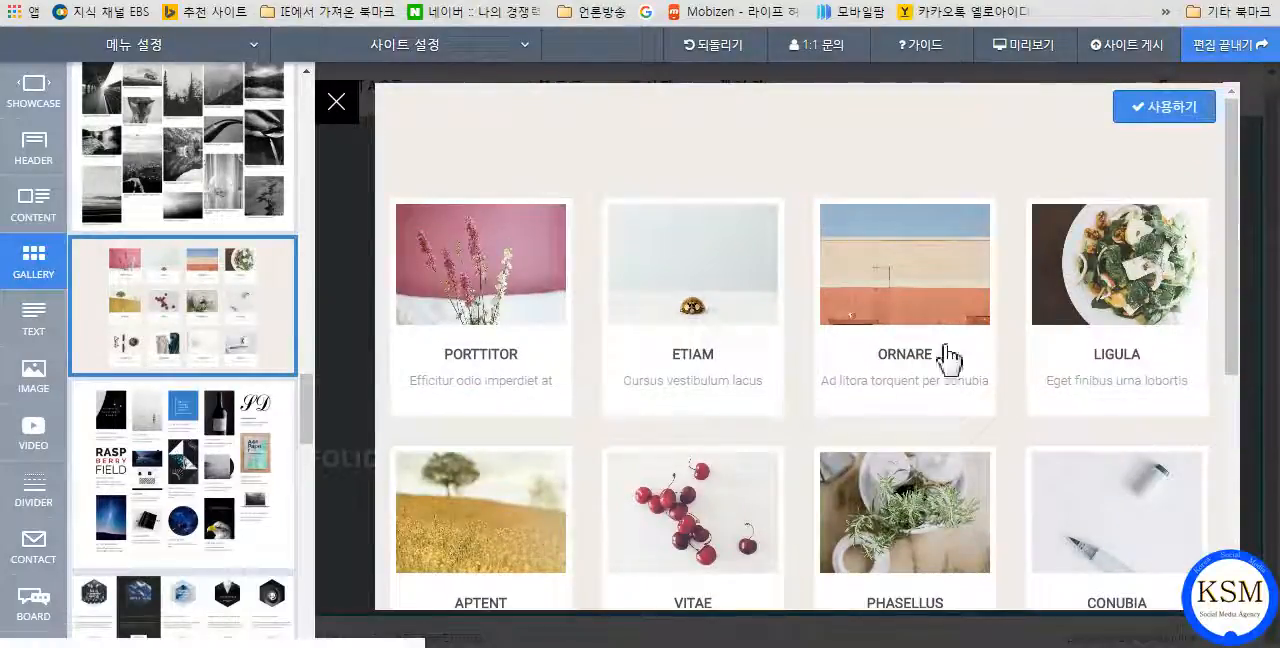
click(1160, 118)
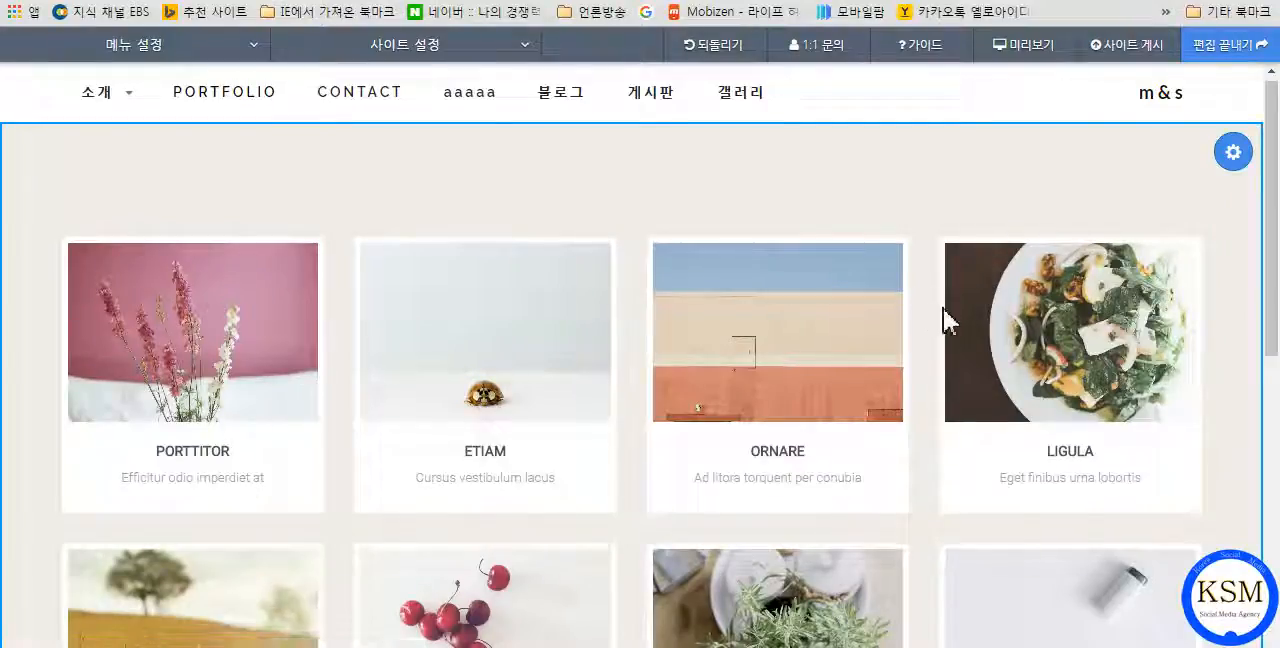
Open the inserted gallery block's settings and view the gallery types offered for adding a portfolio, without choosing one.
scroll(935, 314, down, 6)
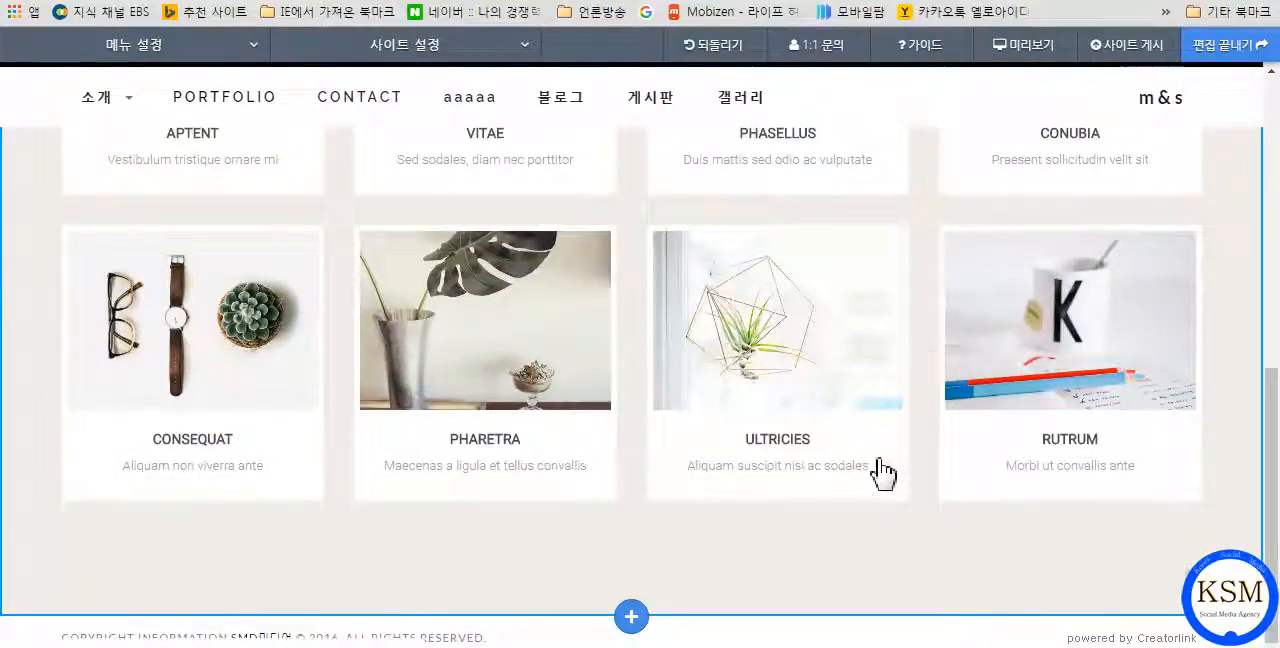
scroll(890, 558, up, 5)
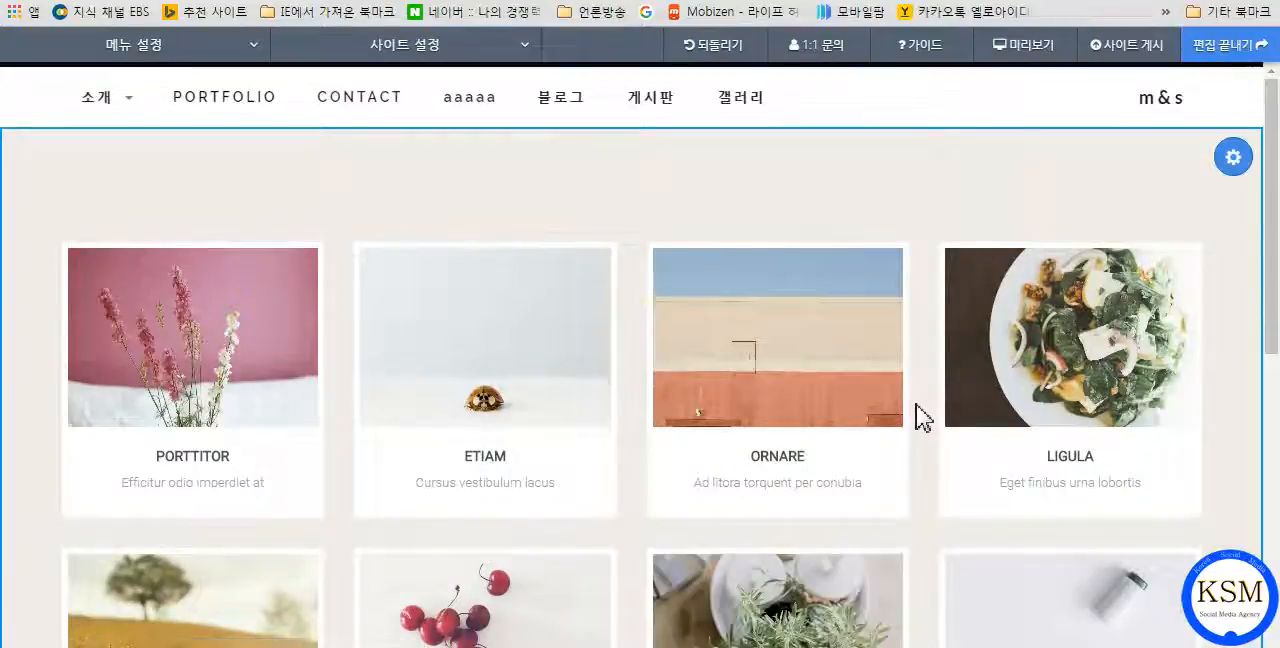
scroll(923, 410, down, 3)
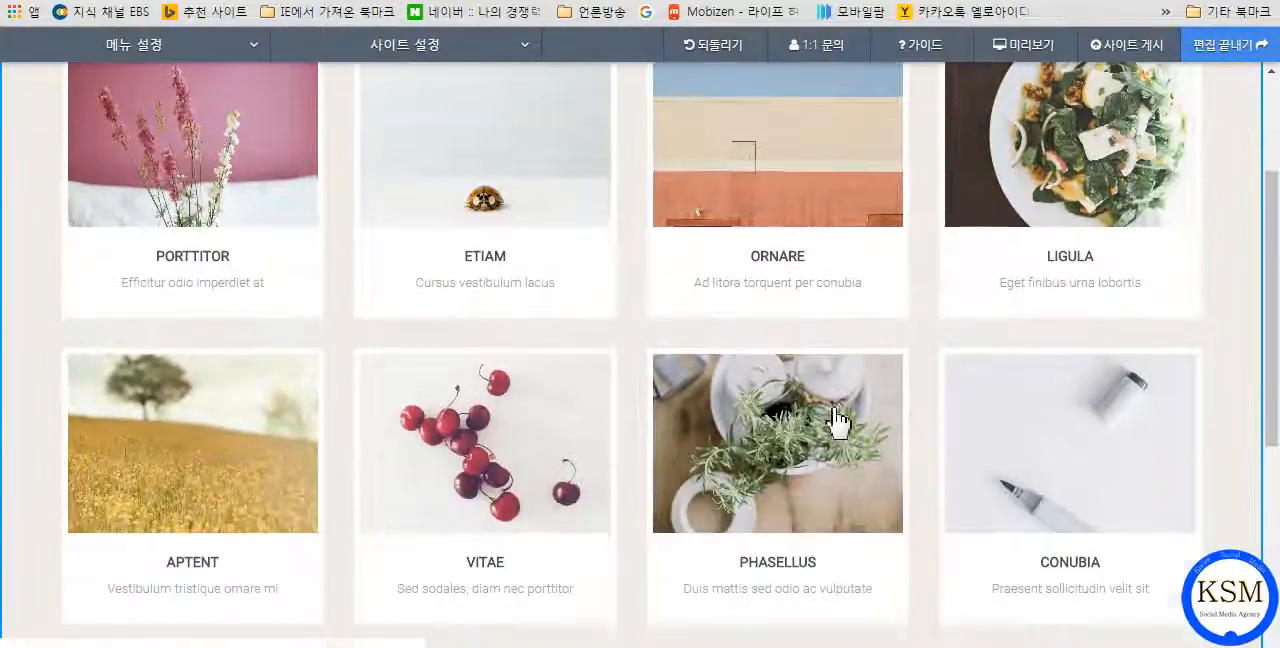
scroll(900, 405, up, 1)
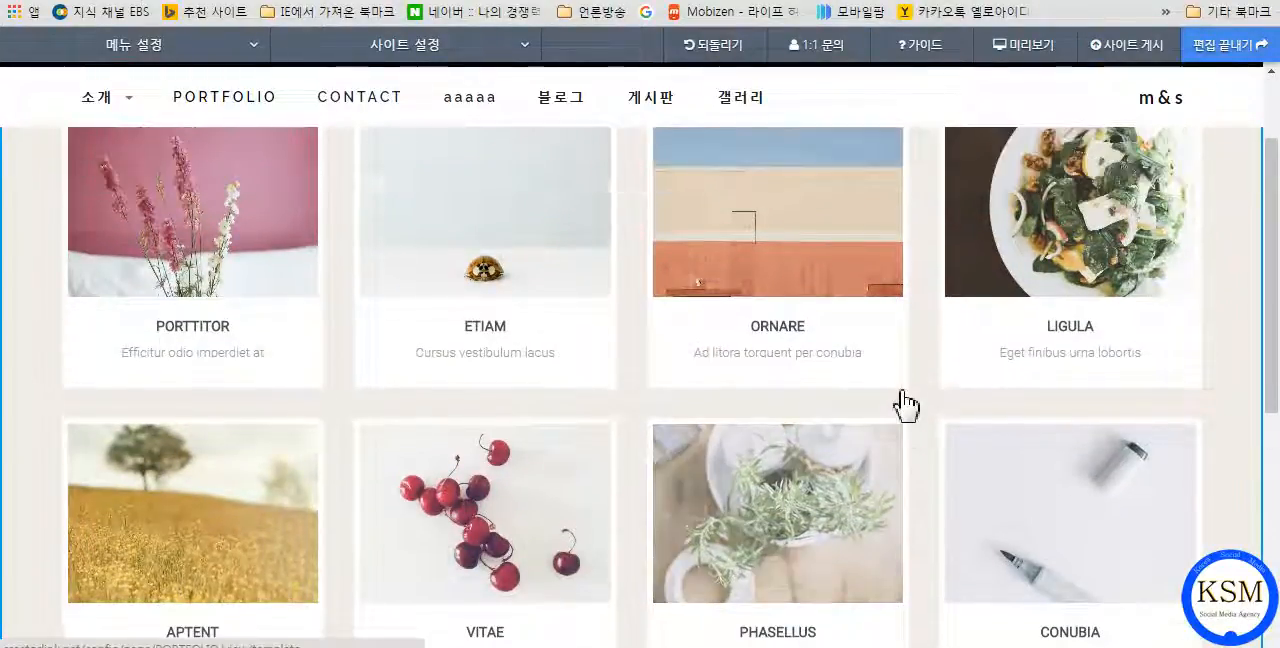
scroll(848, 330, up, 2)
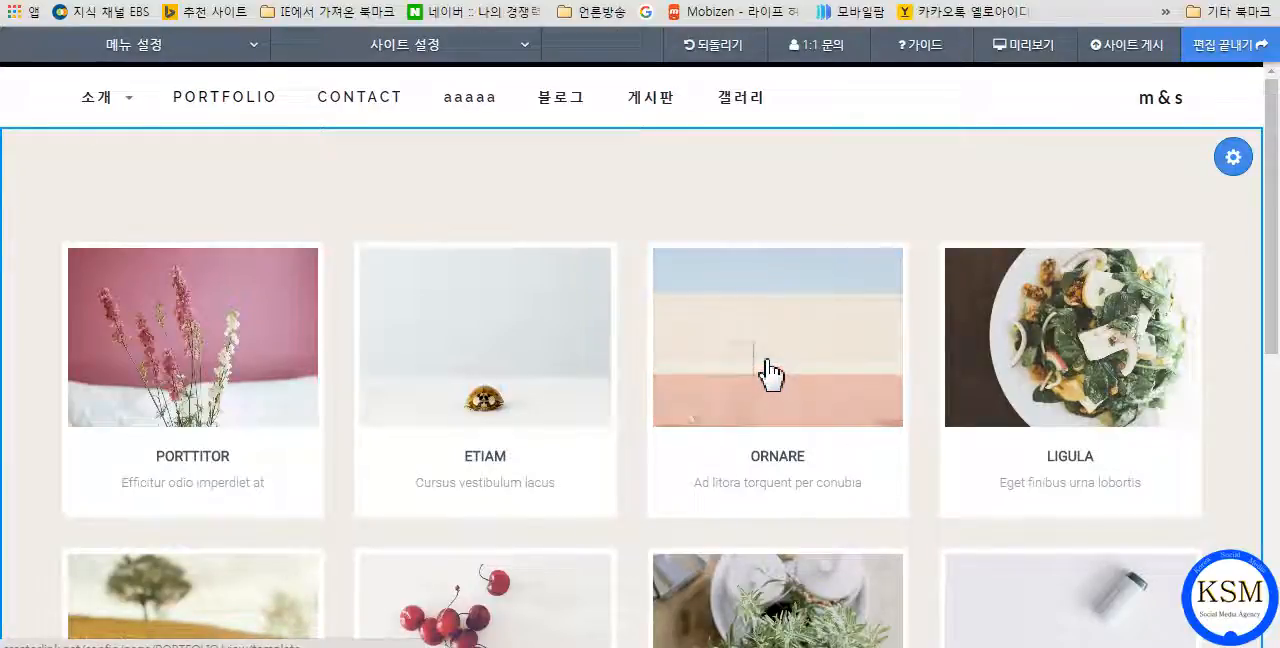
click(1233, 160)
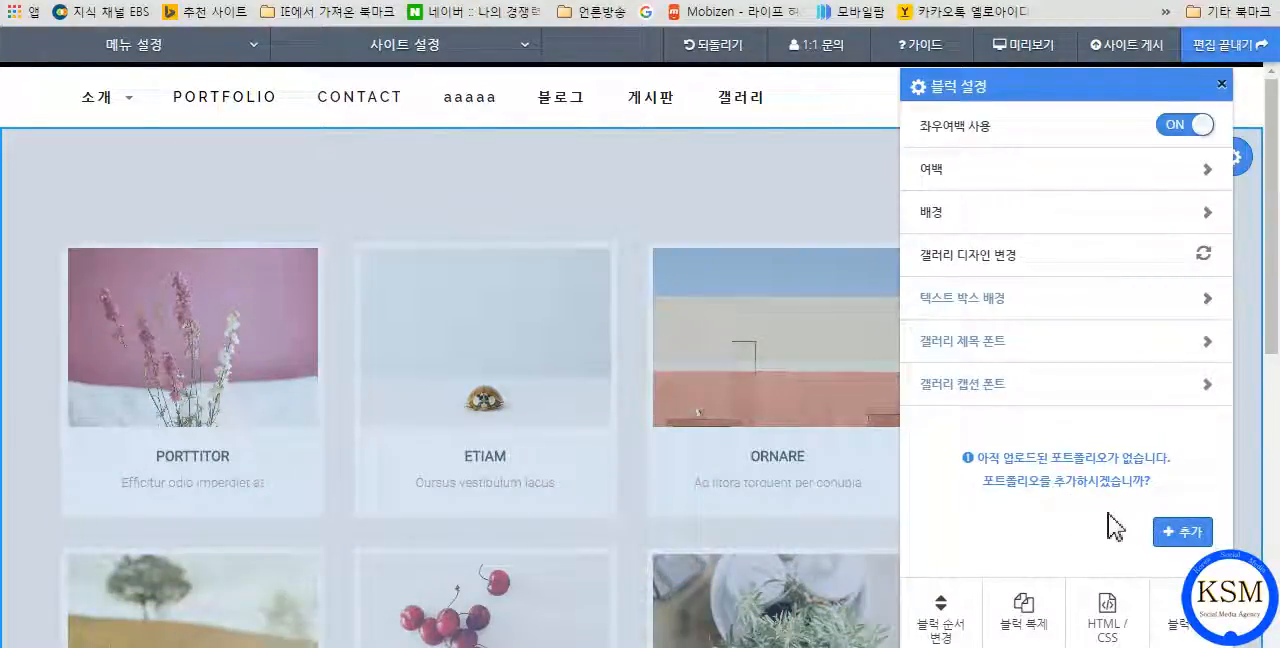
click(1188, 538)
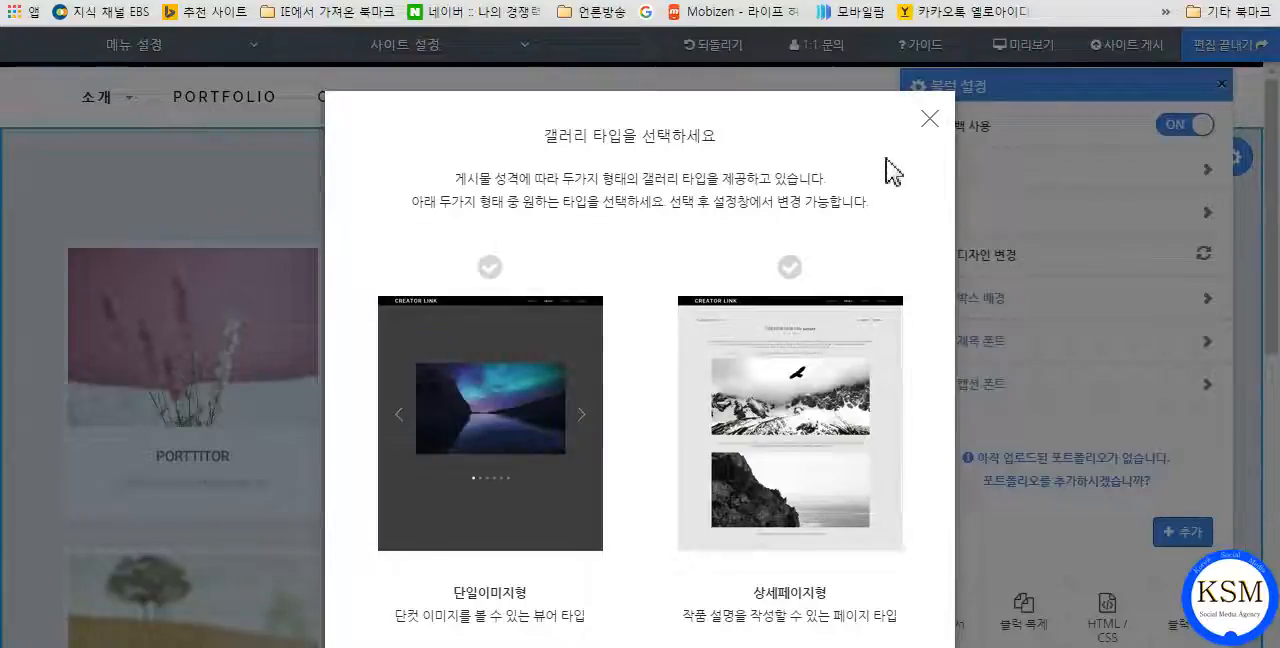
click(930, 119)
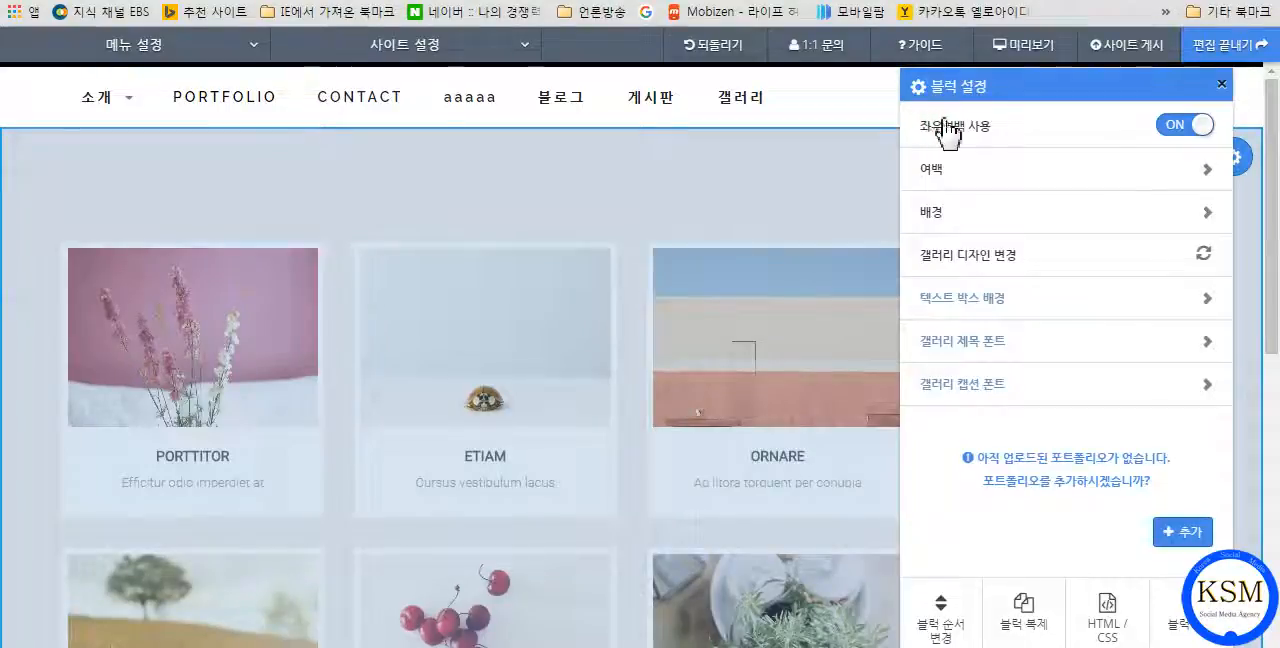
Close the gallery block's settings and look over the sample cards on the PORTFOLIO page.
click(1221, 84)
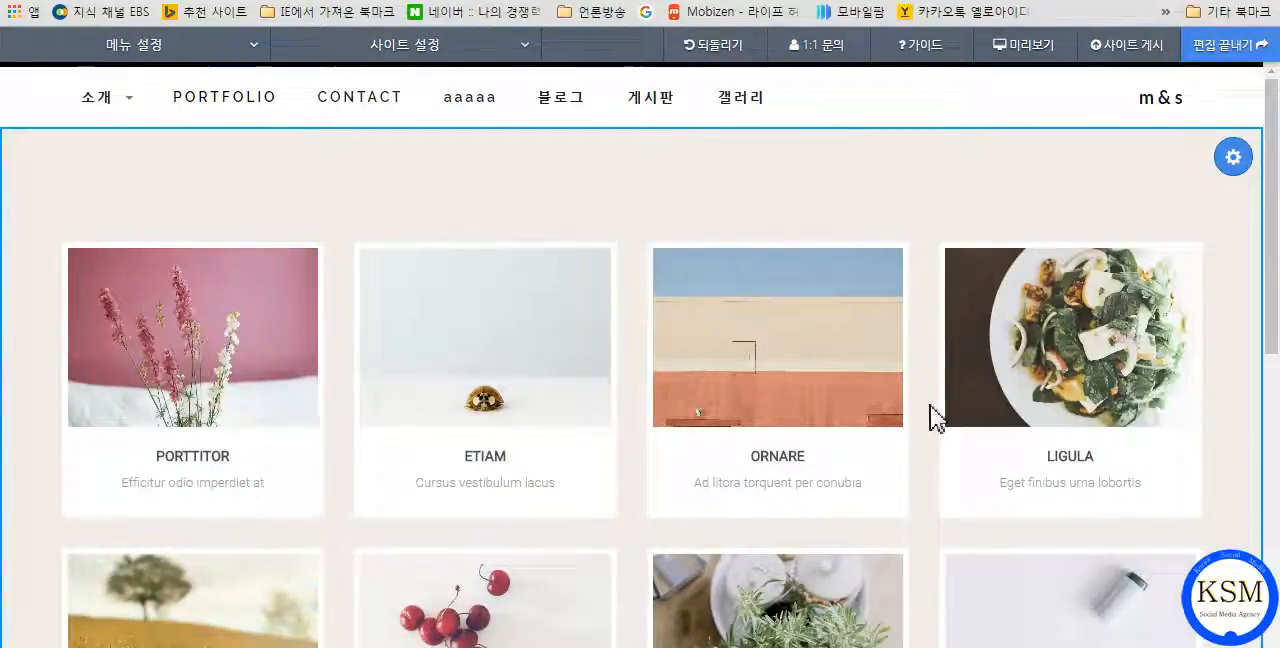
scroll(900, 283, down, 1)
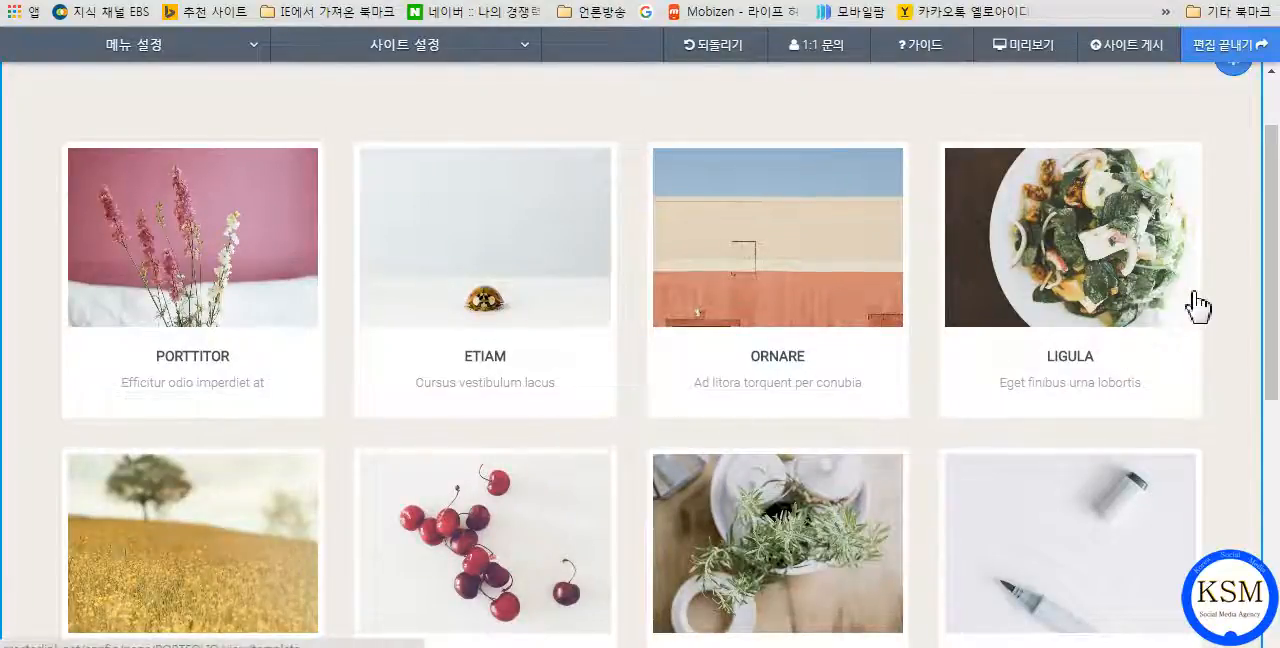
scroll(1234, 117, up, 1)
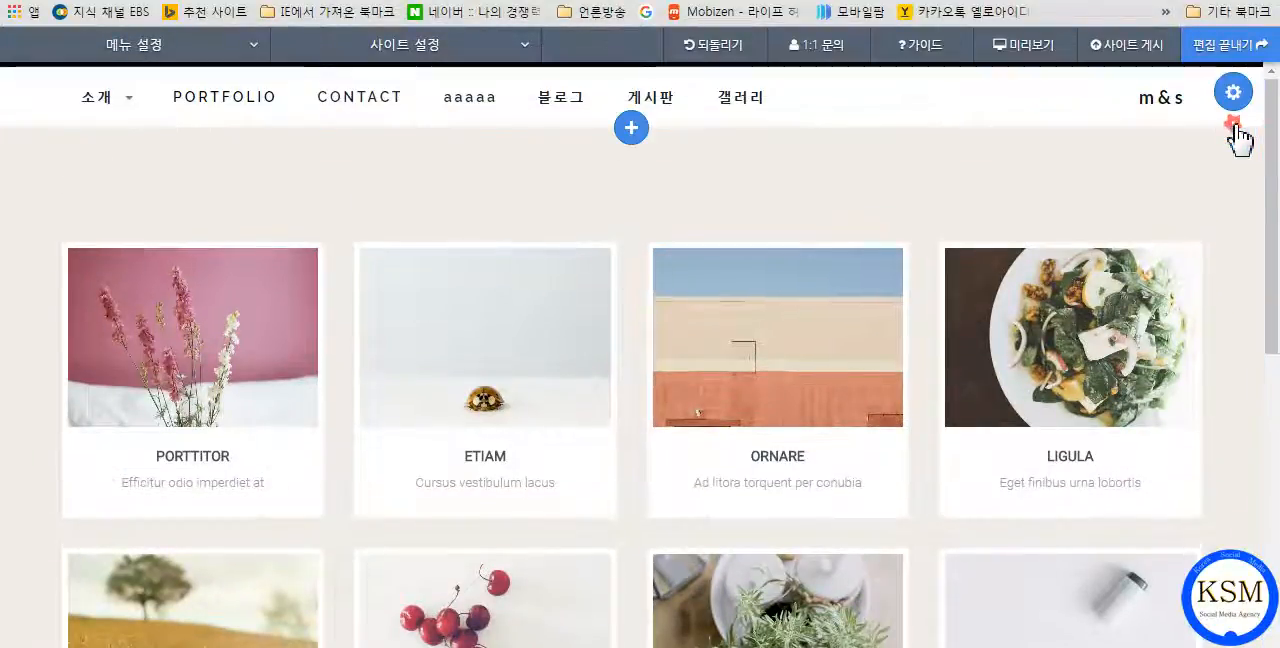
click(1206, 202)
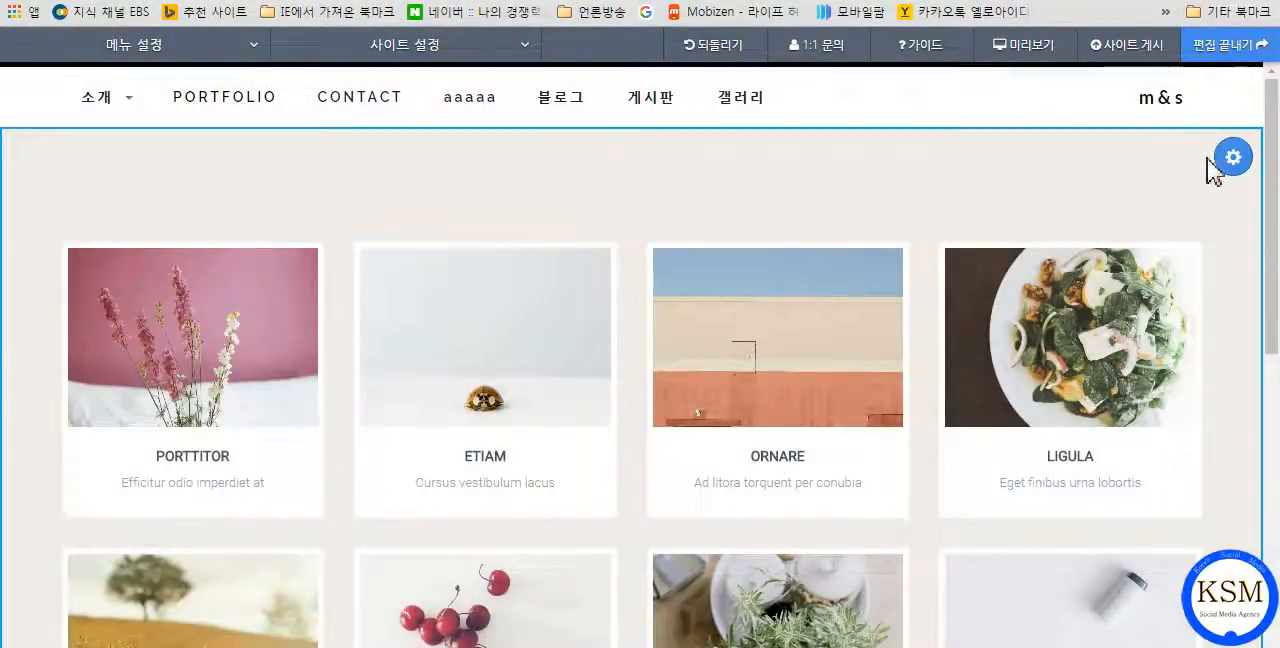
Start adding portfolio images to the gallery block, choosing 상세페이지형 as the gallery type.
click(1233, 160)
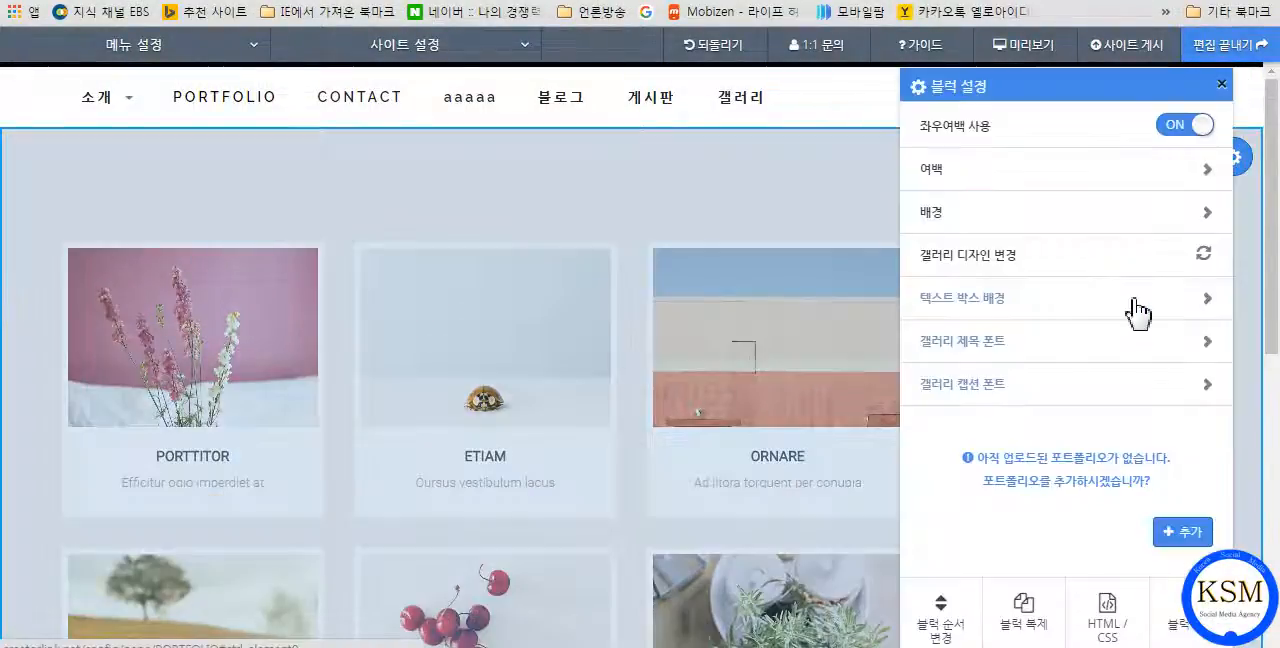
click(1181, 535)
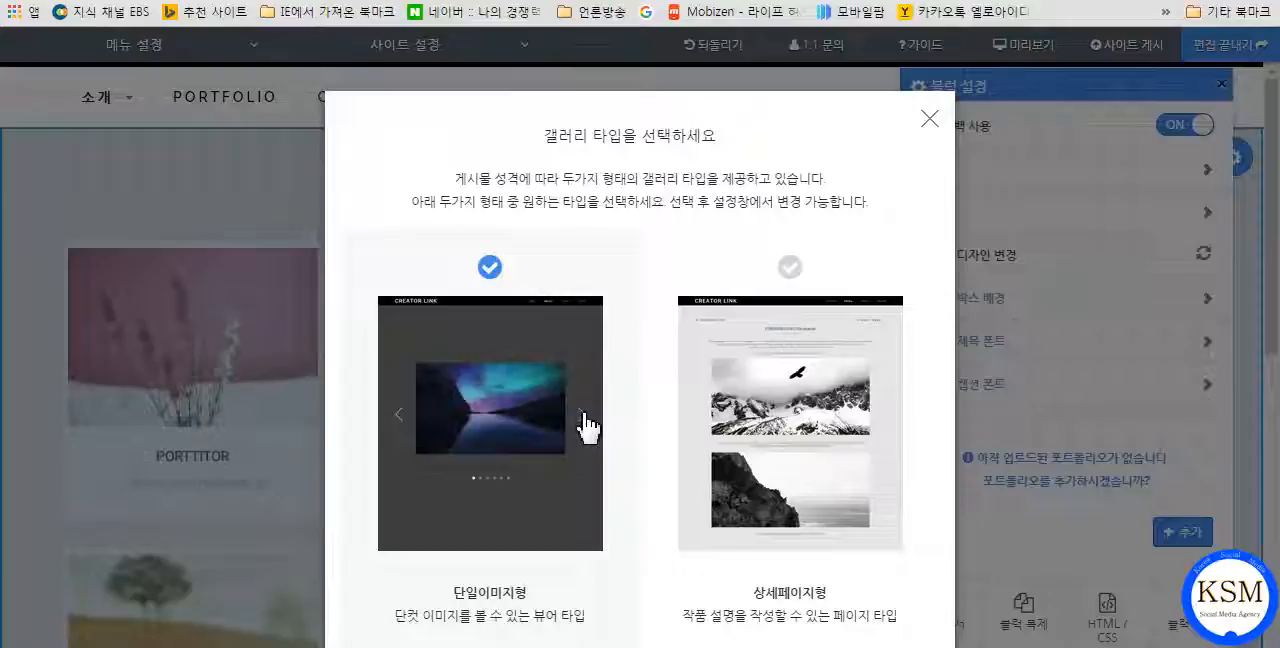
click(806, 588)
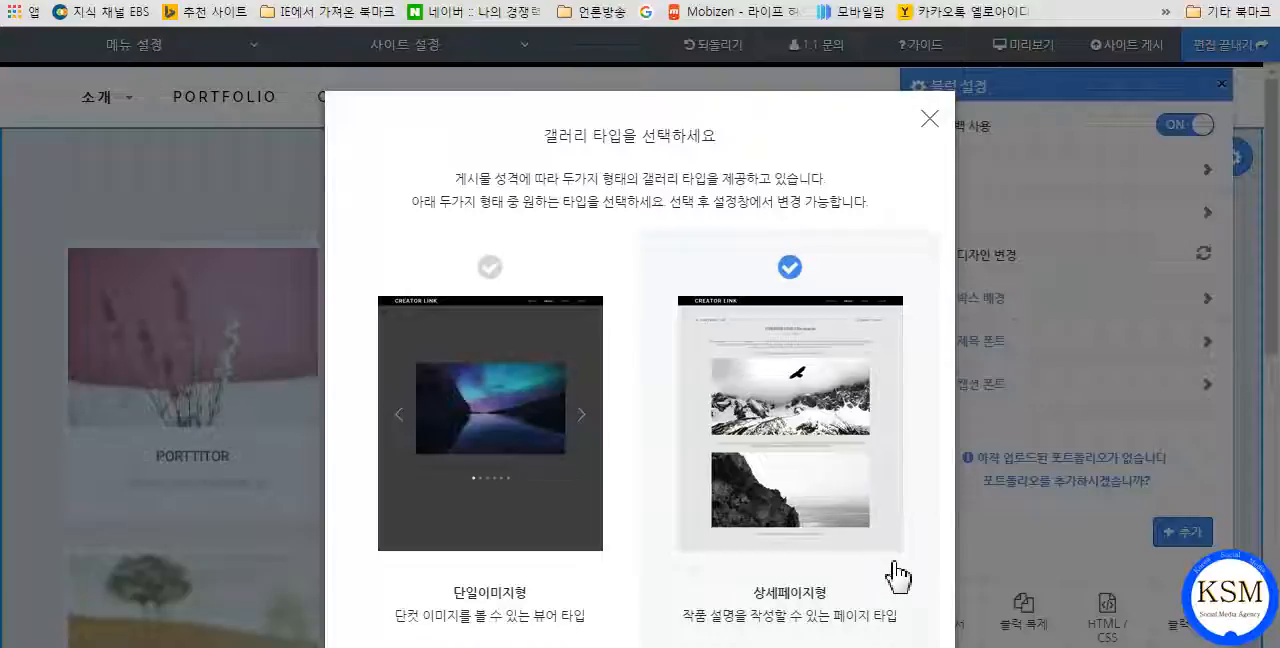
click(784, 275)
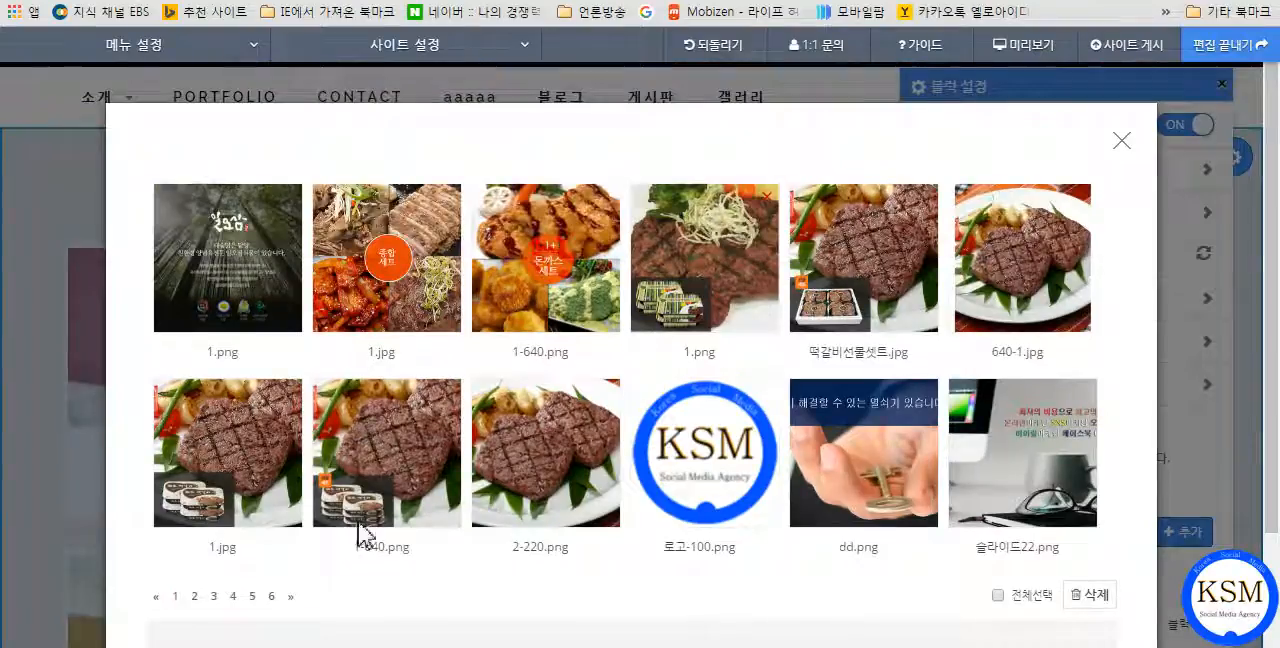
Open page 5 of the image library and select the image of hands using a tablet.
click(253, 598)
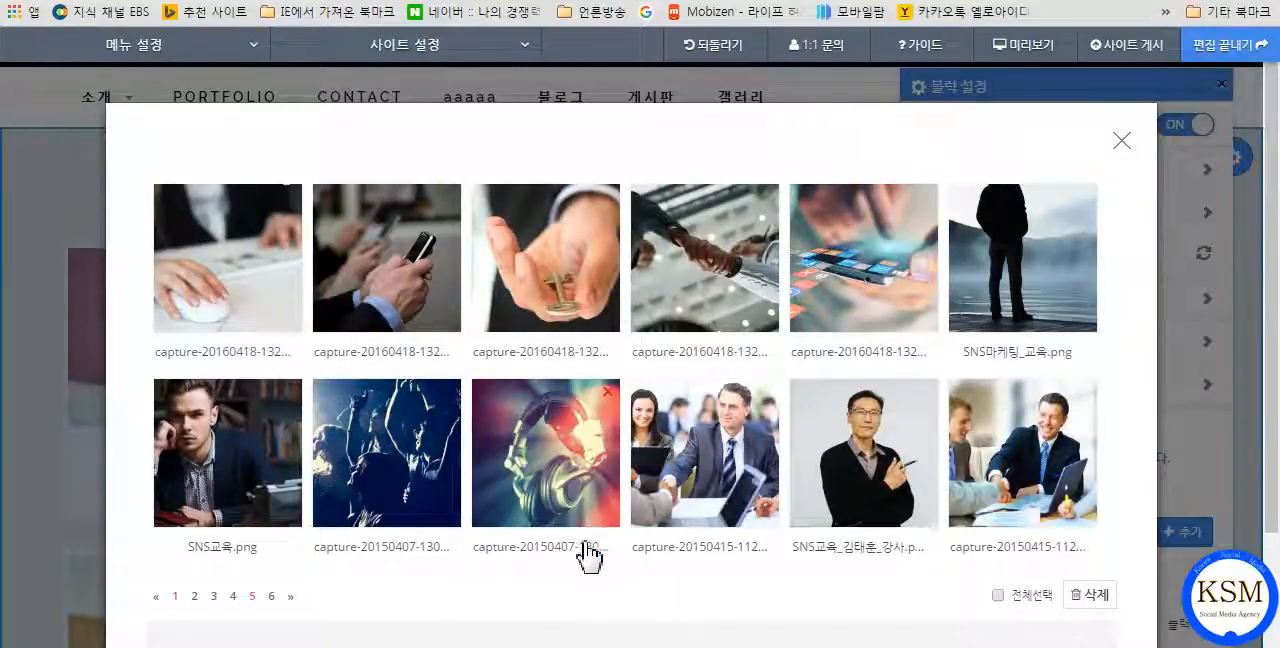
scroll(566, 562, down, 2)
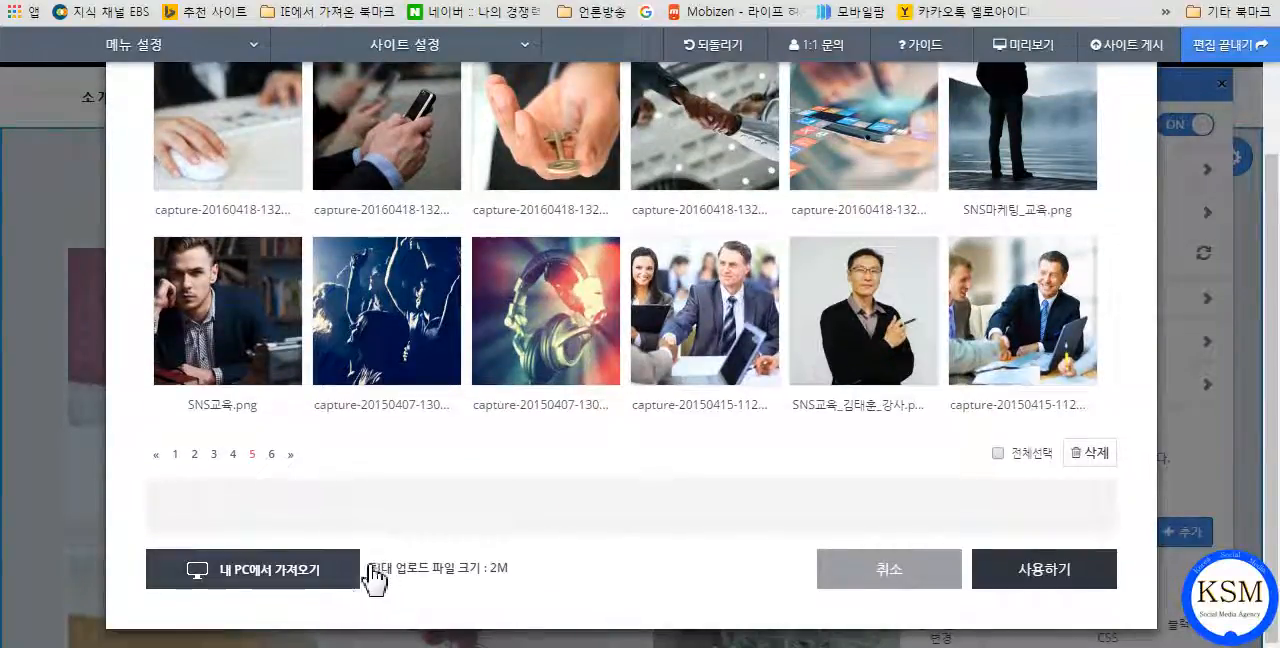
scroll(613, 500, up, 2)
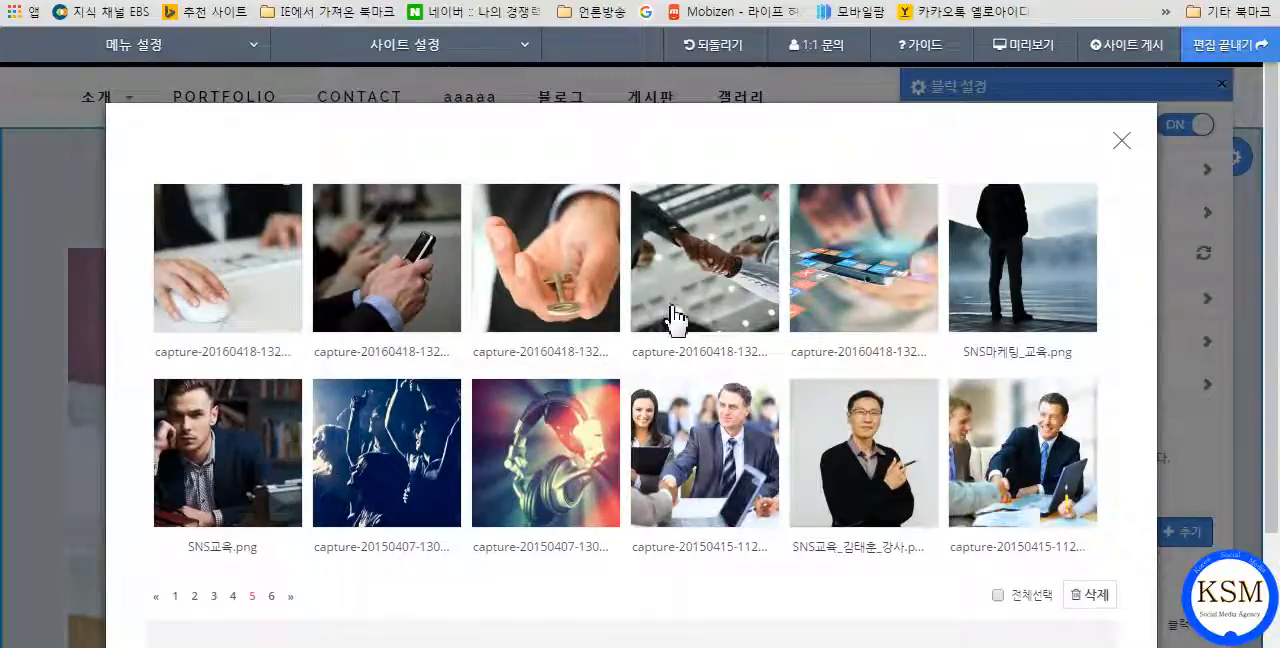
click(848, 268)
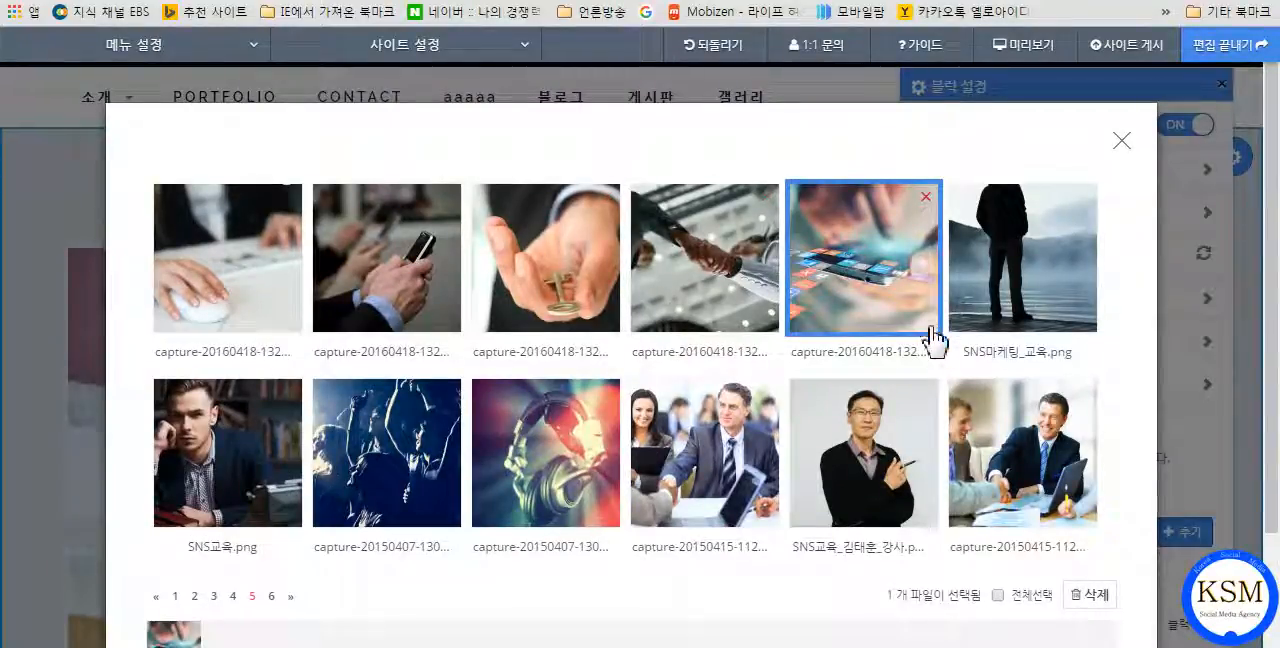
scroll(943, 349, down, 2)
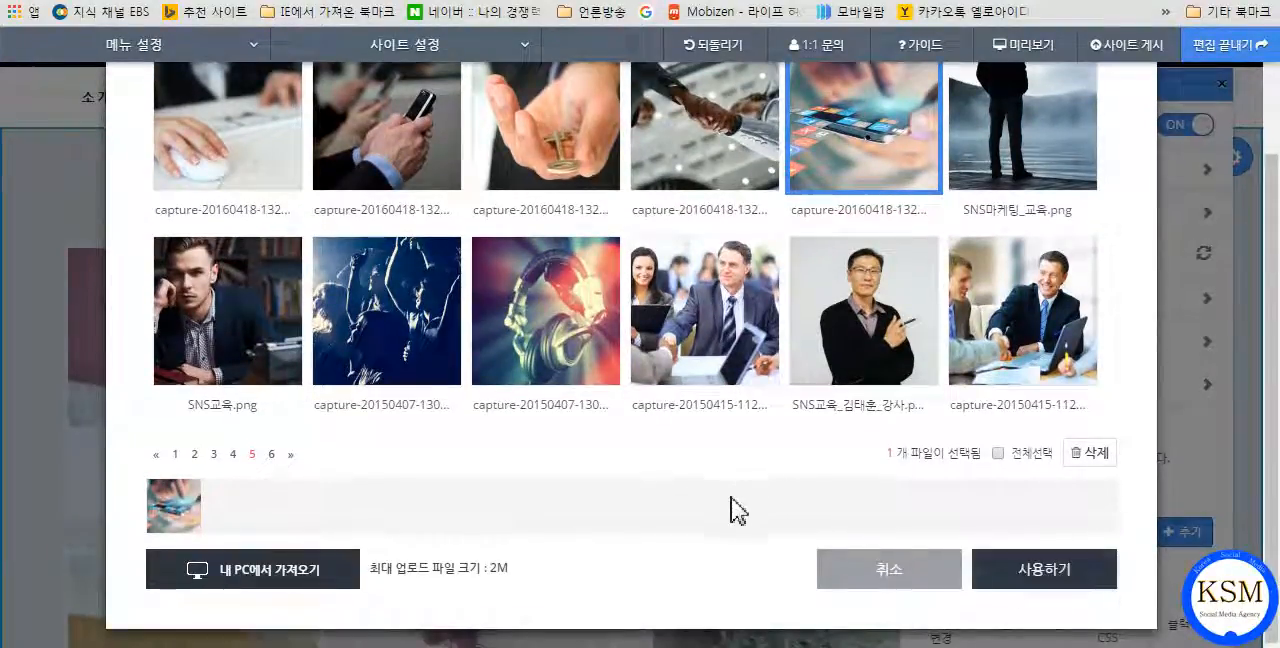
scroll(720, 512, up, 2)
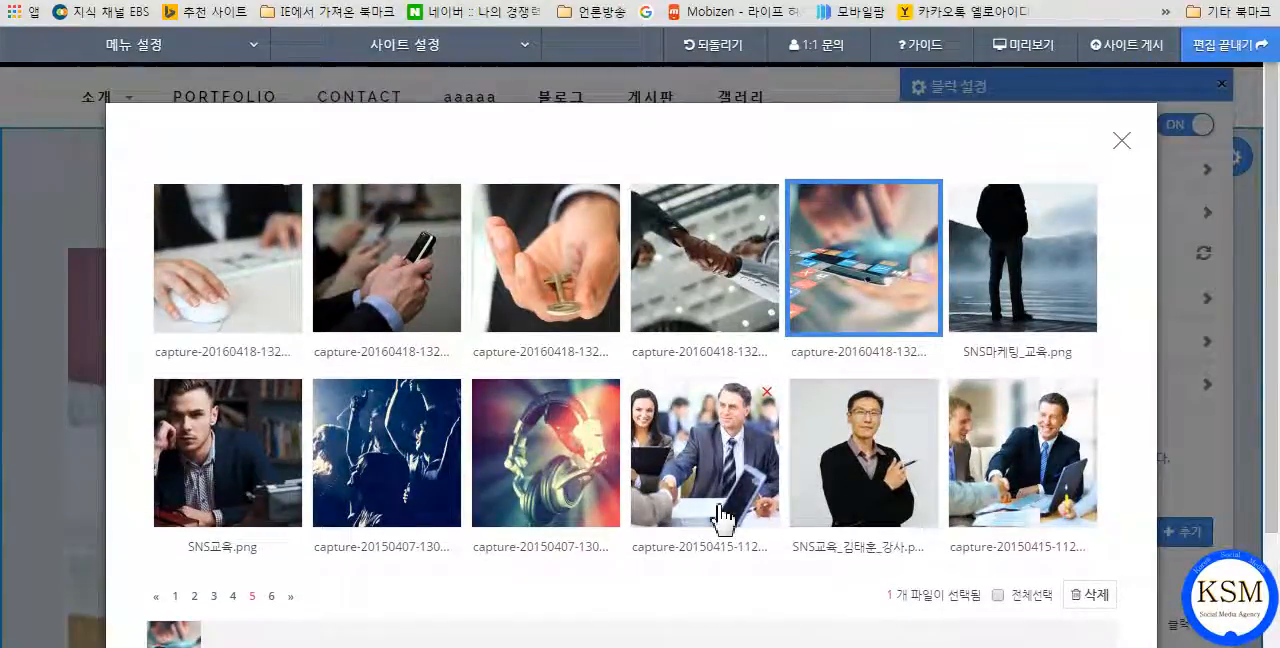
Add the other five first-row images, SNS교육.png and the headphones image to the selection, and use all eight in the gallery.
click(248, 305)
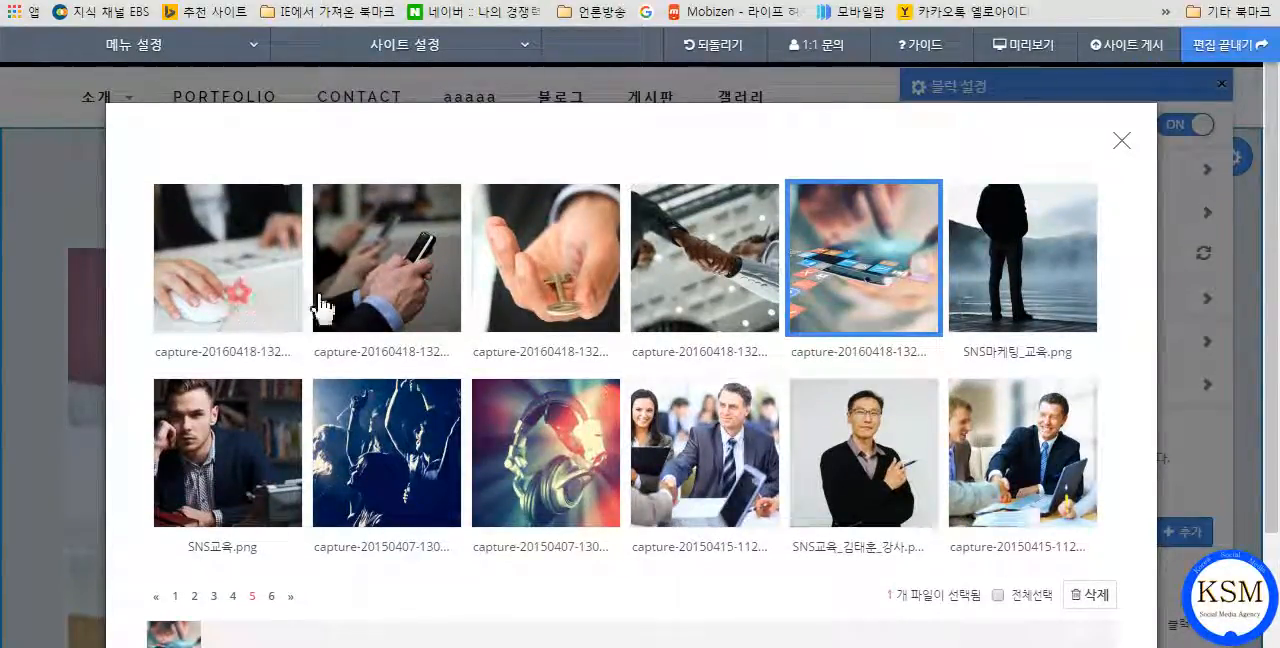
click(384, 288)
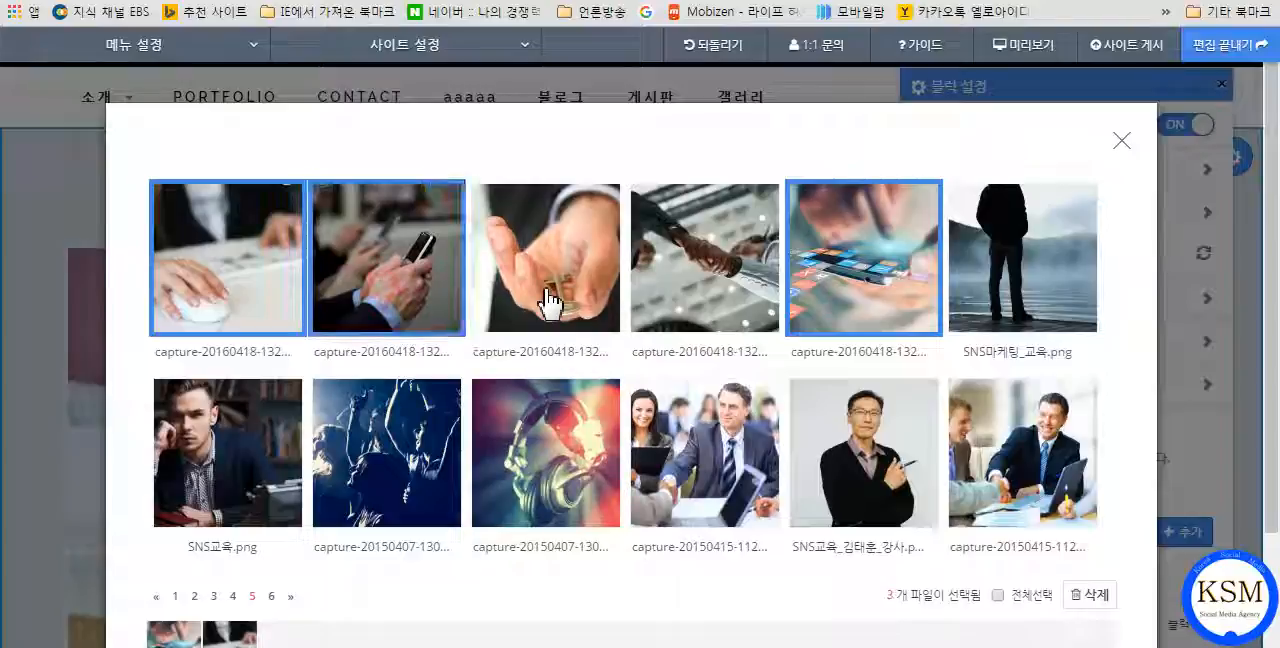
click(736, 296)
click(957, 306)
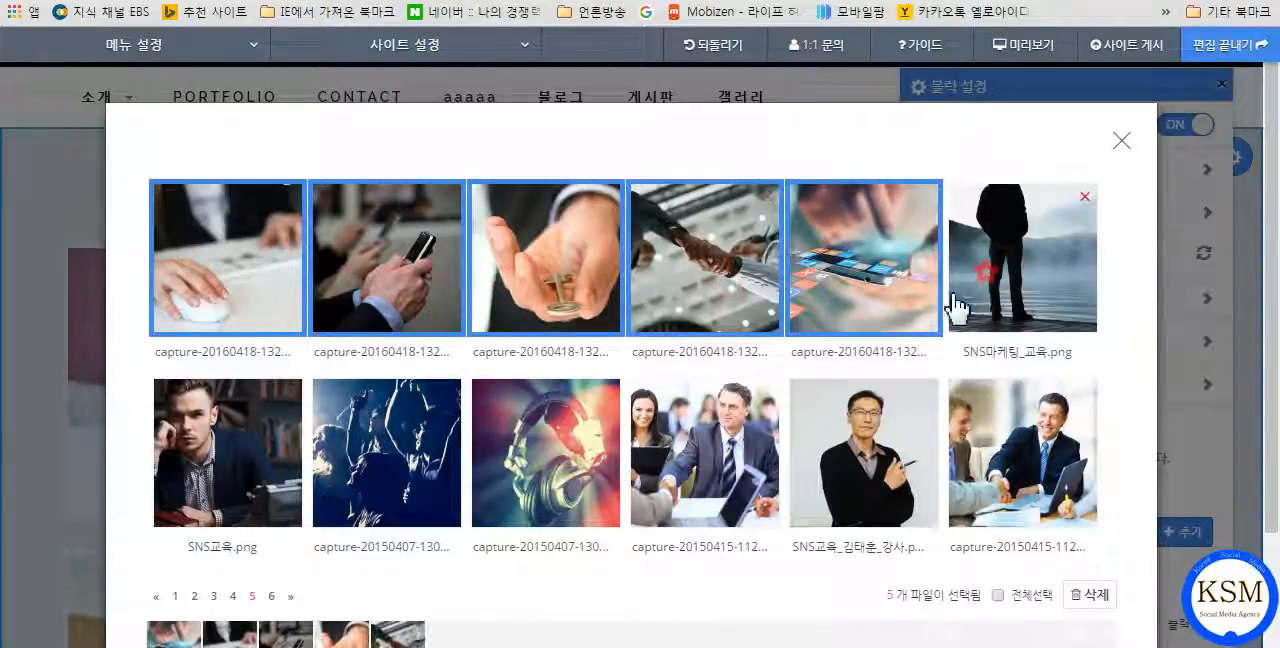
click(220, 470)
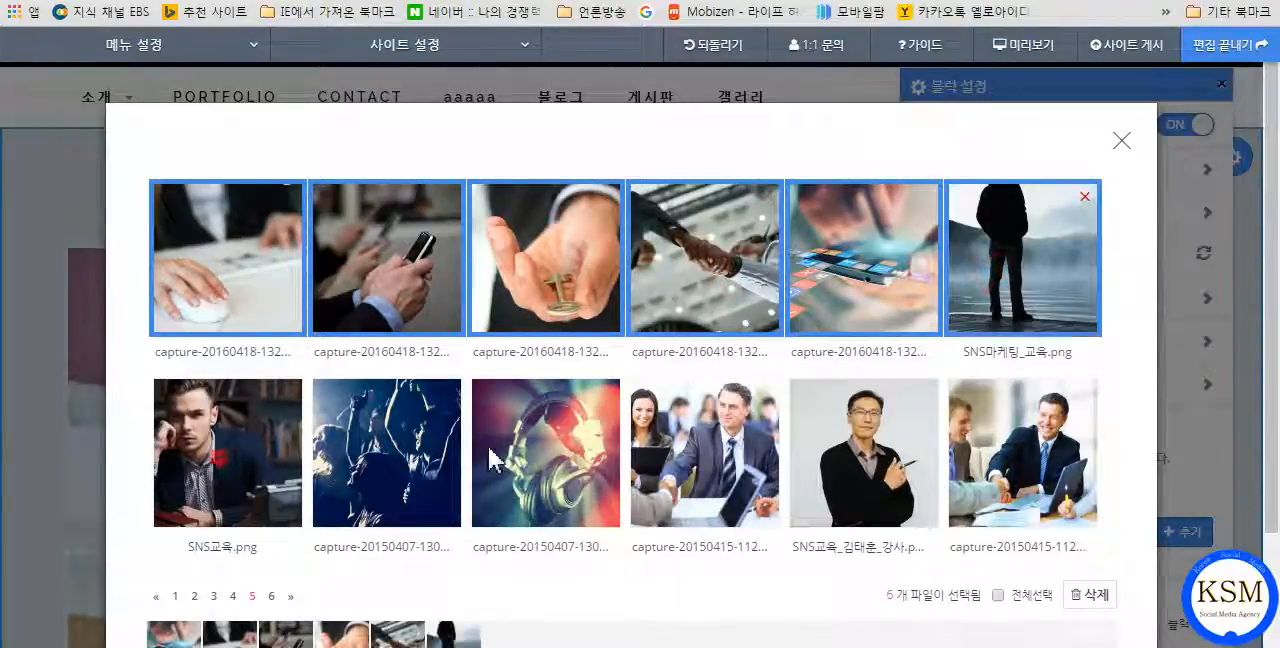
click(580, 455)
scroll(846, 460, down, 2)
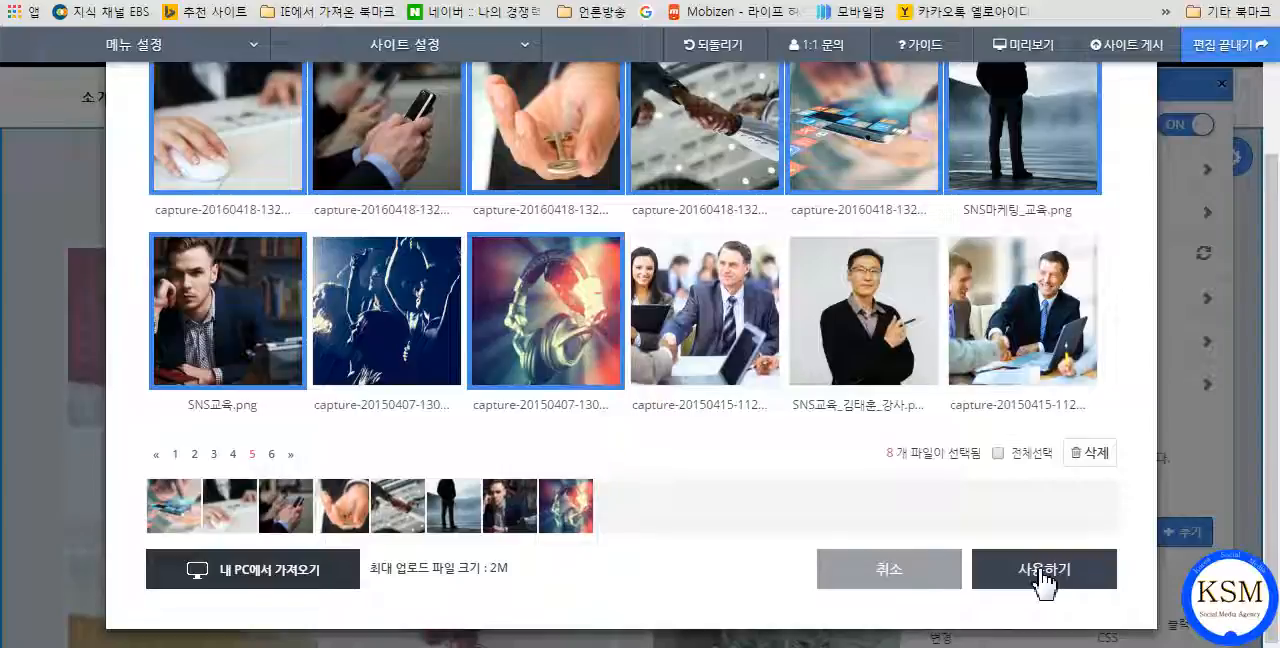
click(1043, 575)
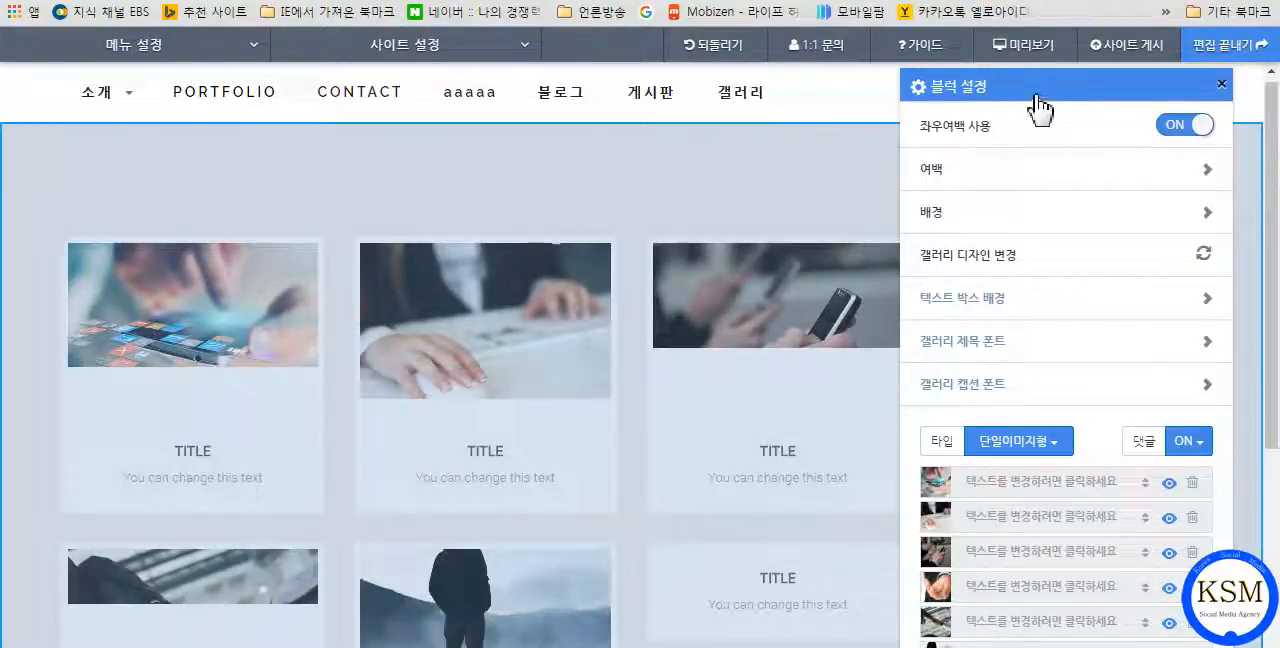
Move the block settings aside and change the gallery type to 상세페이지형.
drag(1010, 80, 918, 71)
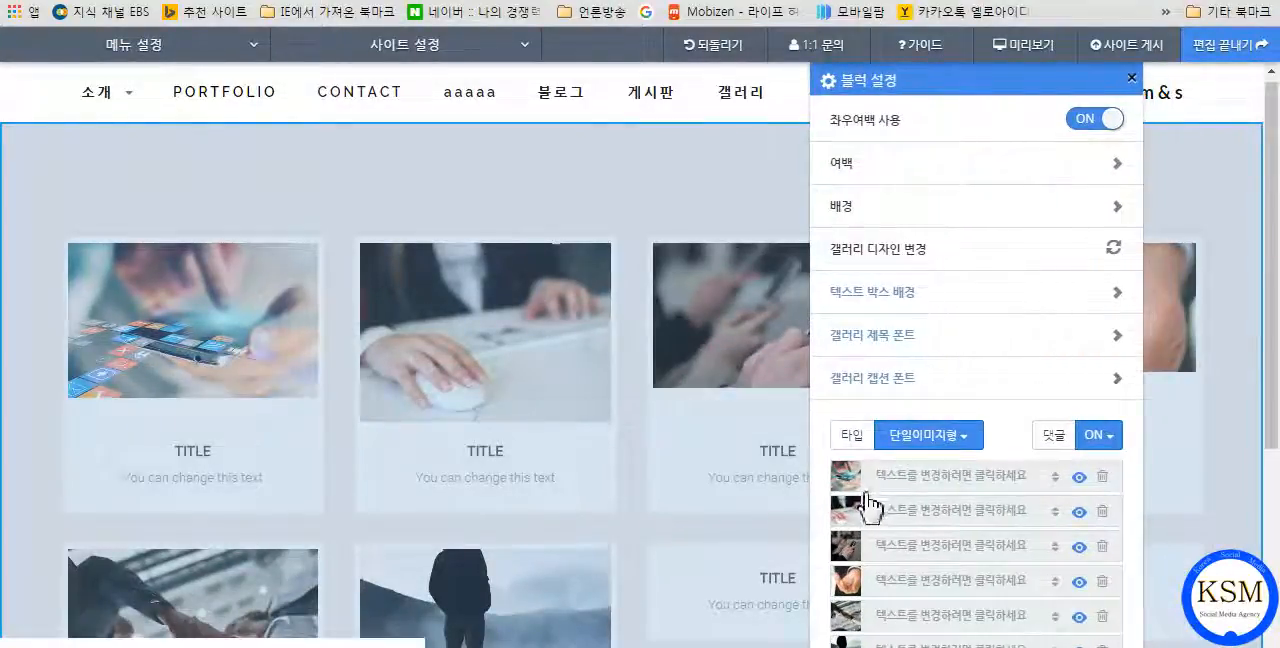
click(976, 442)
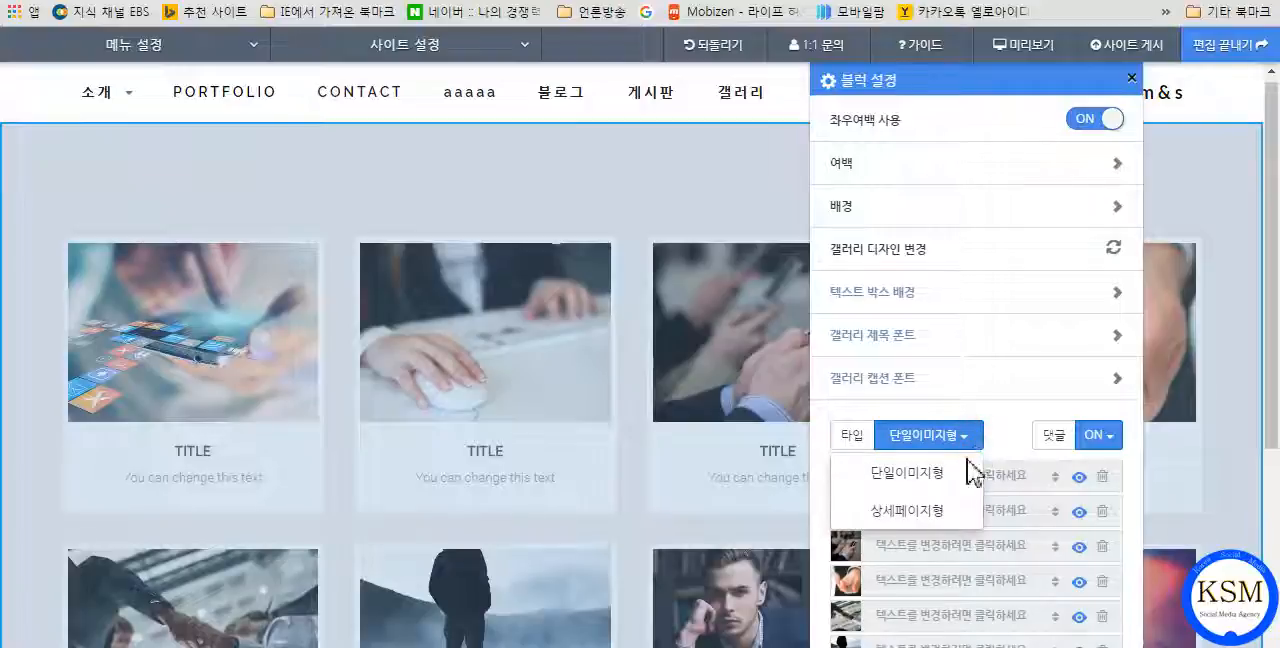
click(932, 515)
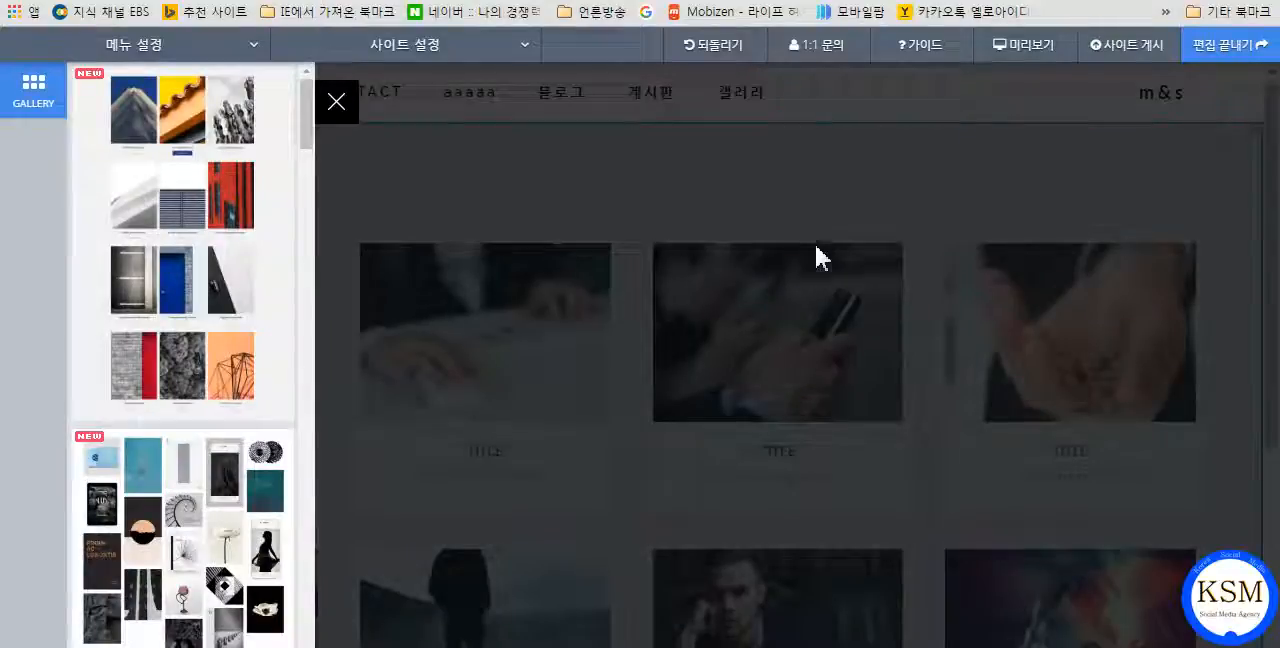
Browse the alternative gallery designs for the block and close the list without choosing one.
scroll(209, 349, down, 6)
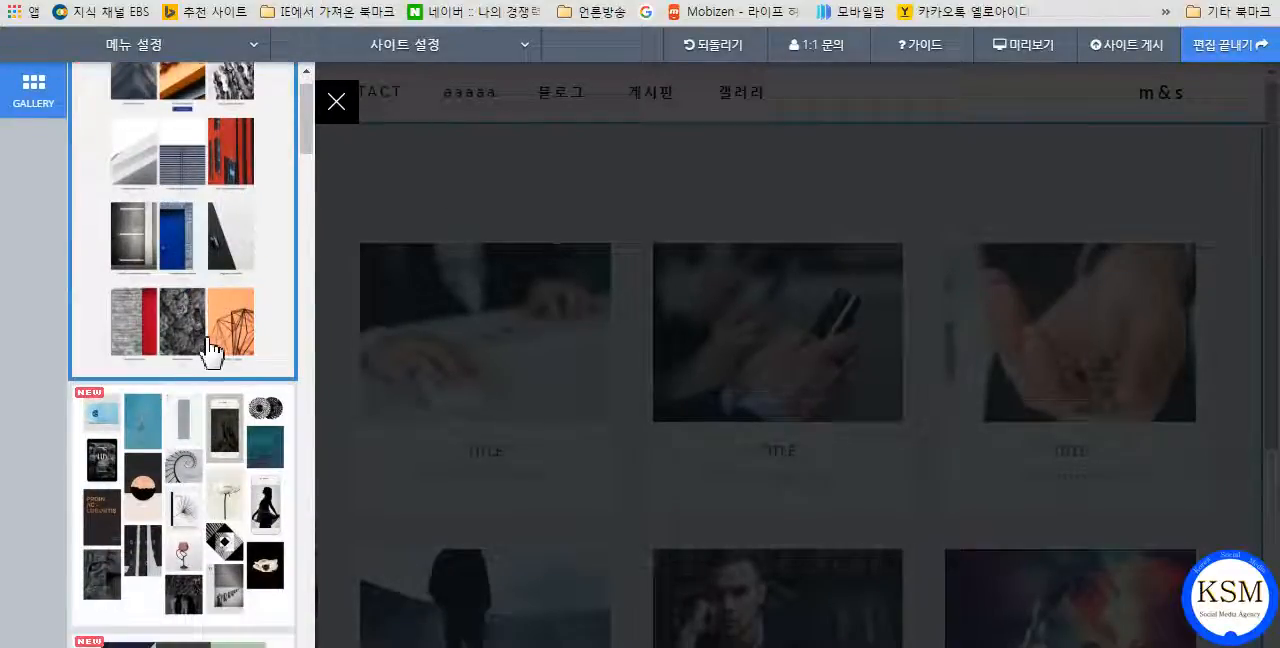
scroll(212, 345, down, 15)
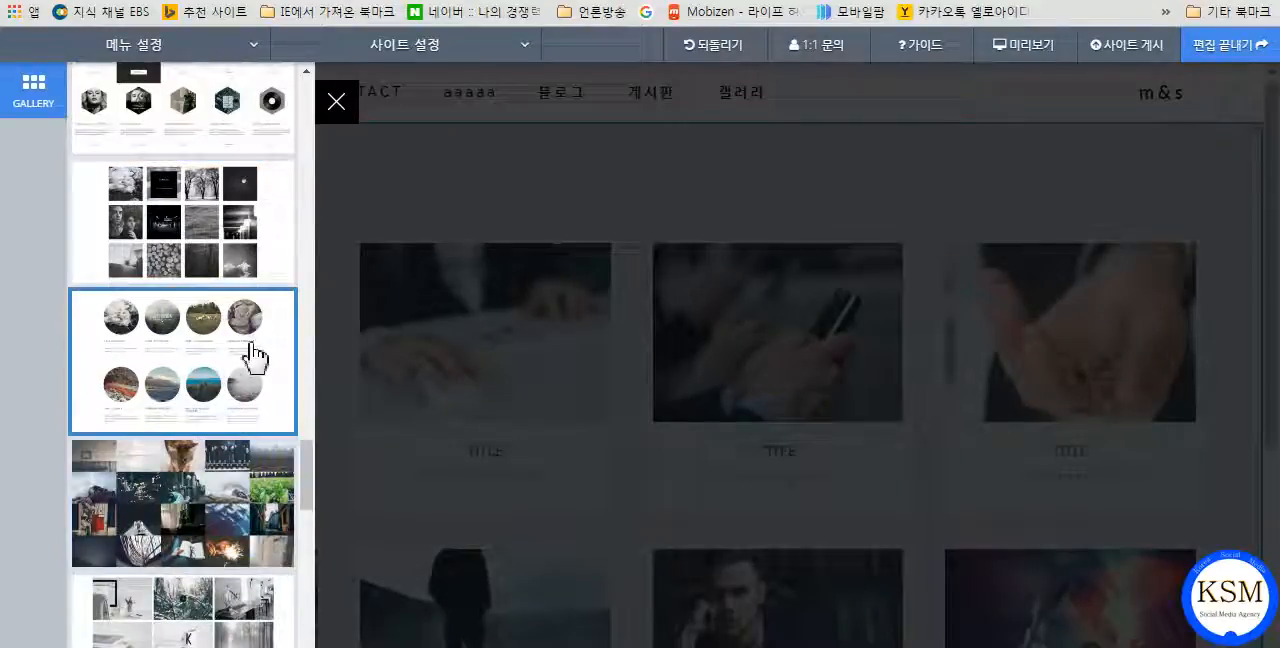
click(337, 103)
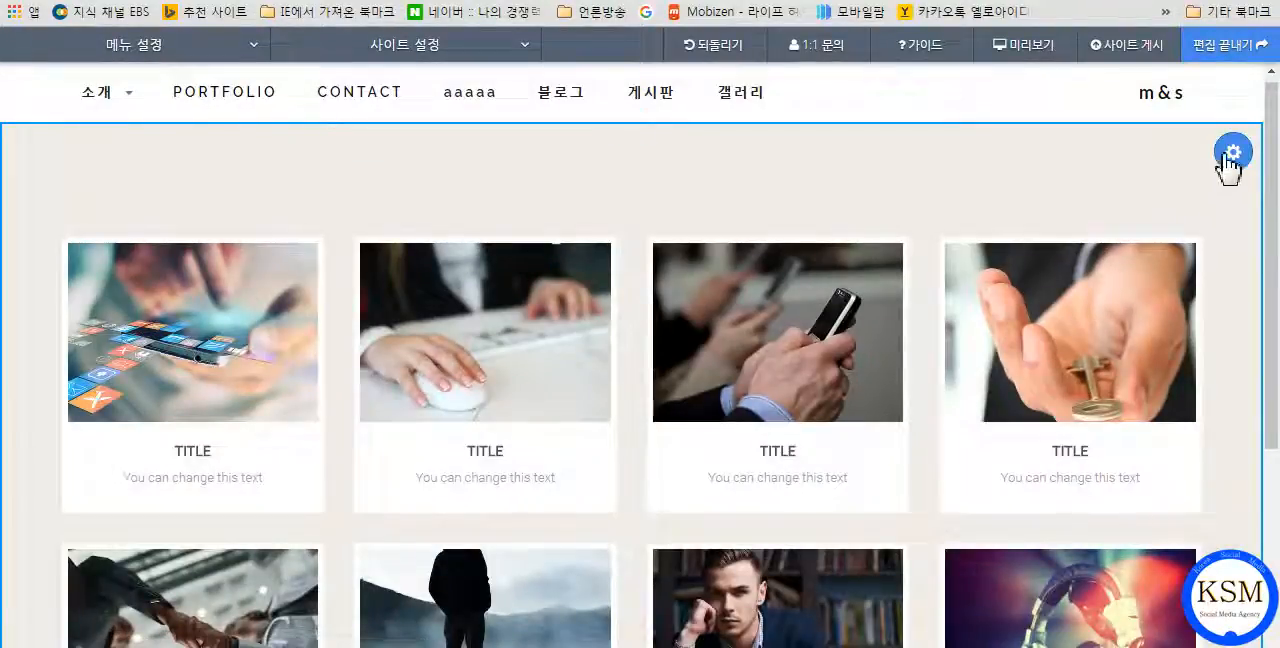
Reopen the gallery block's settings and move the tablet image below the hand-on-mouse image in the portfolio list.
click(1232, 153)
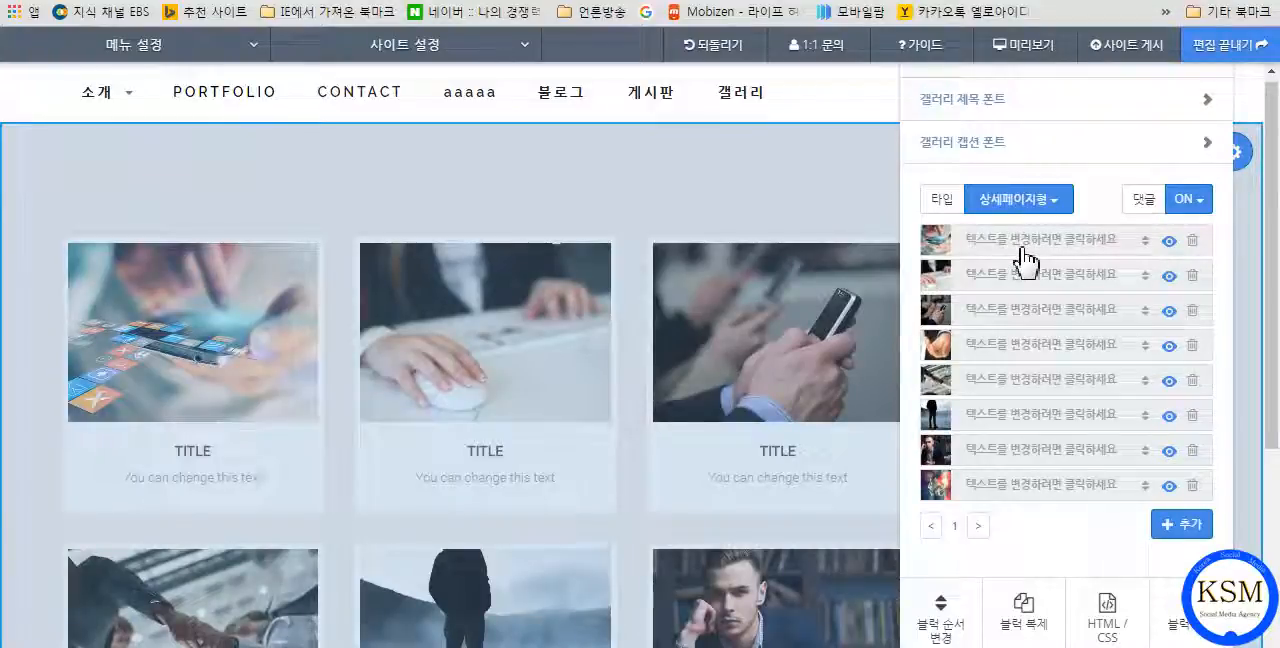
drag(1025, 258, 1027, 284)
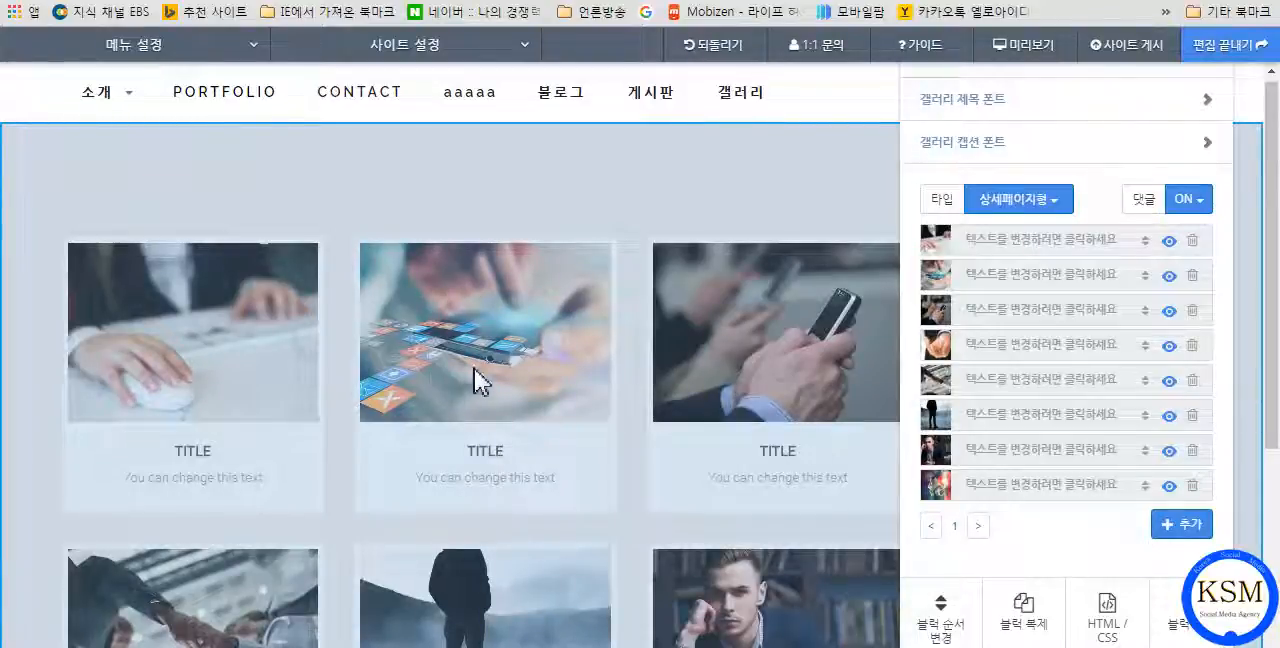
View the reordering options offered for the first and last portfolio items without applying any.
click(1144, 240)
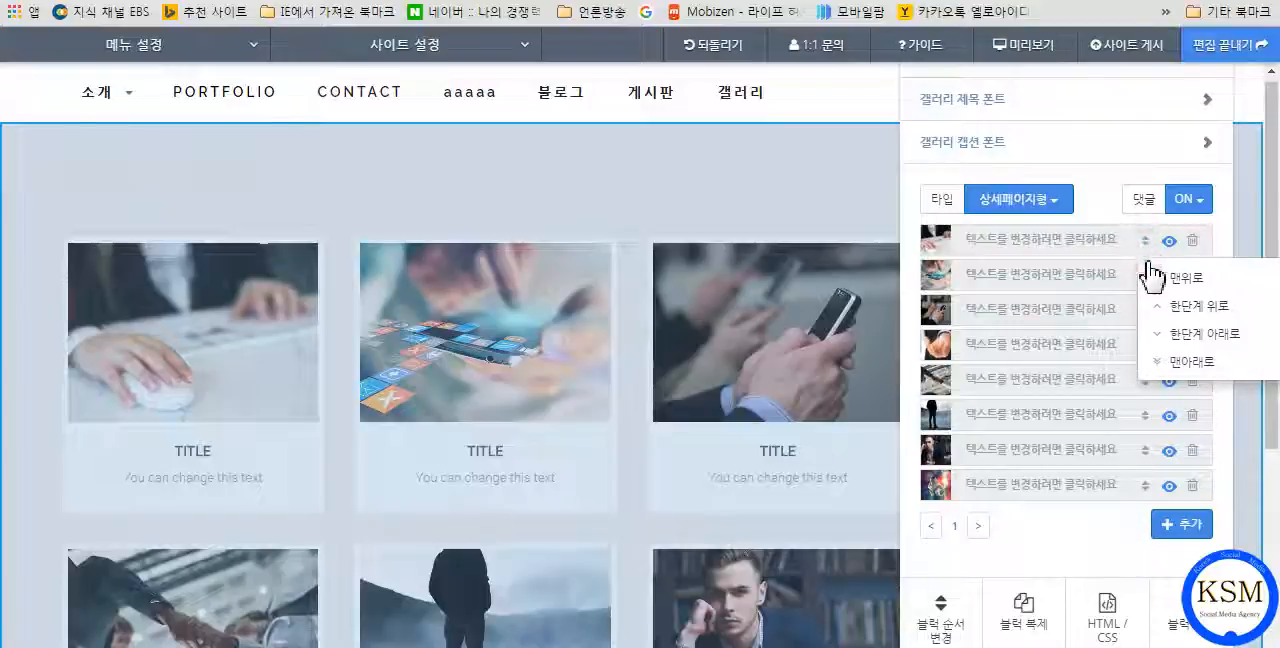
click(1009, 541)
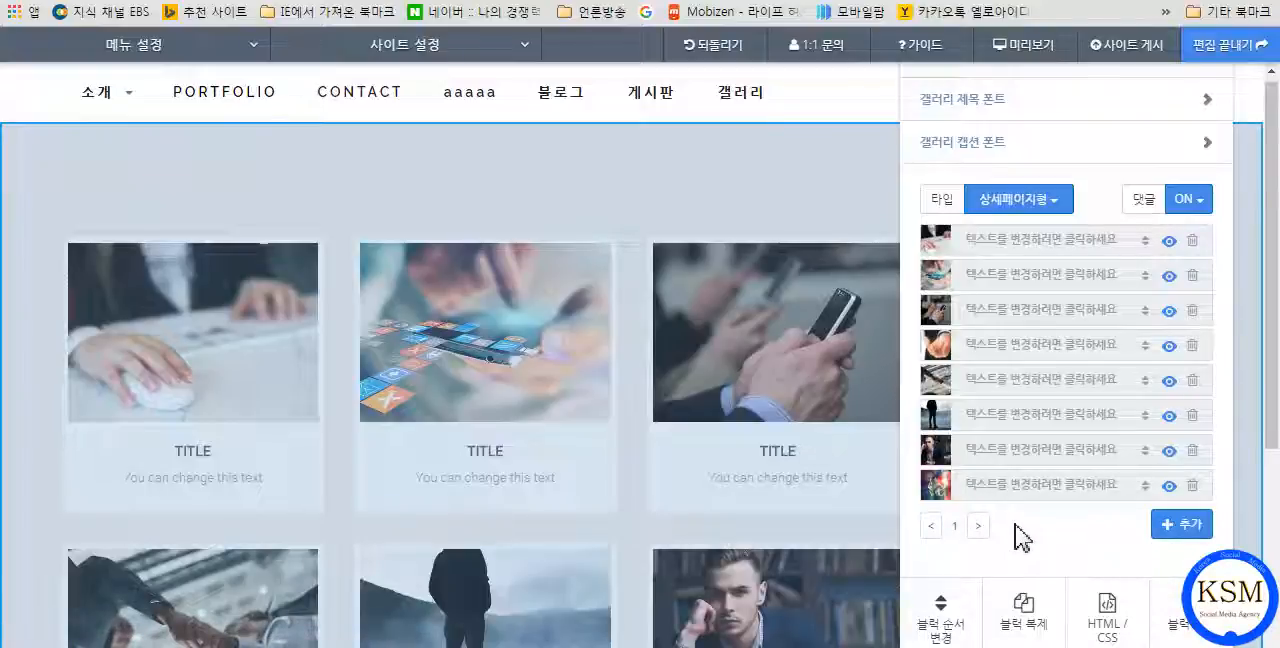
click(1145, 488)
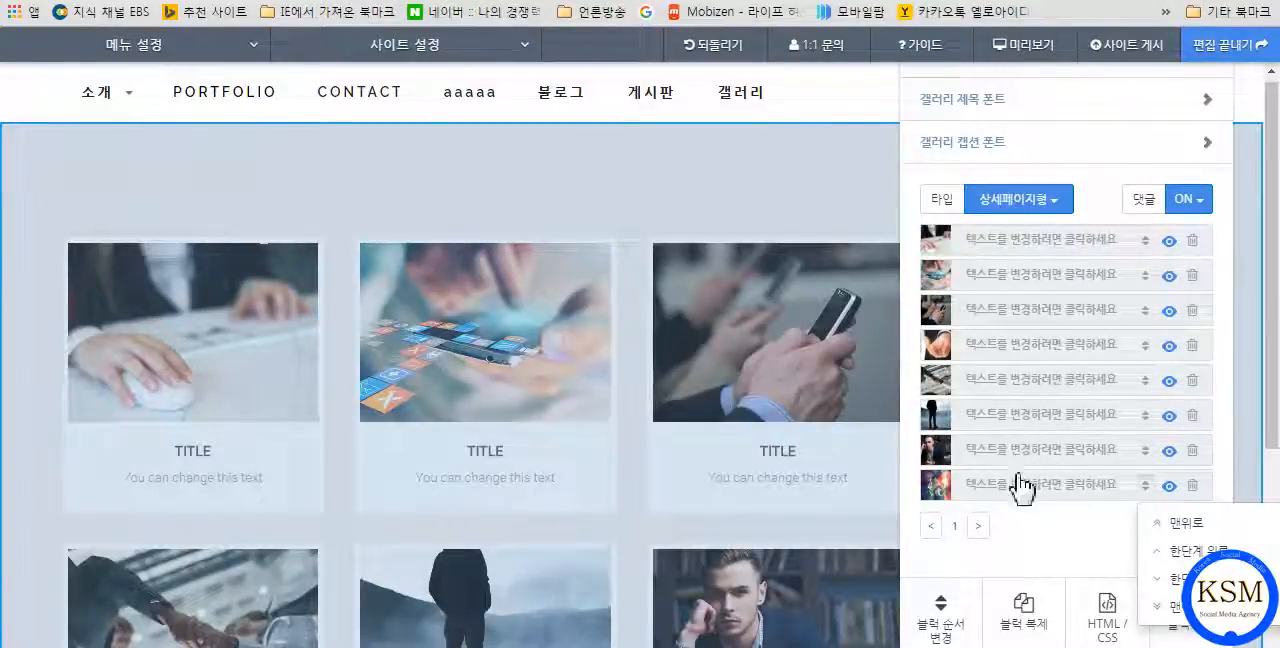
click(1061, 537)
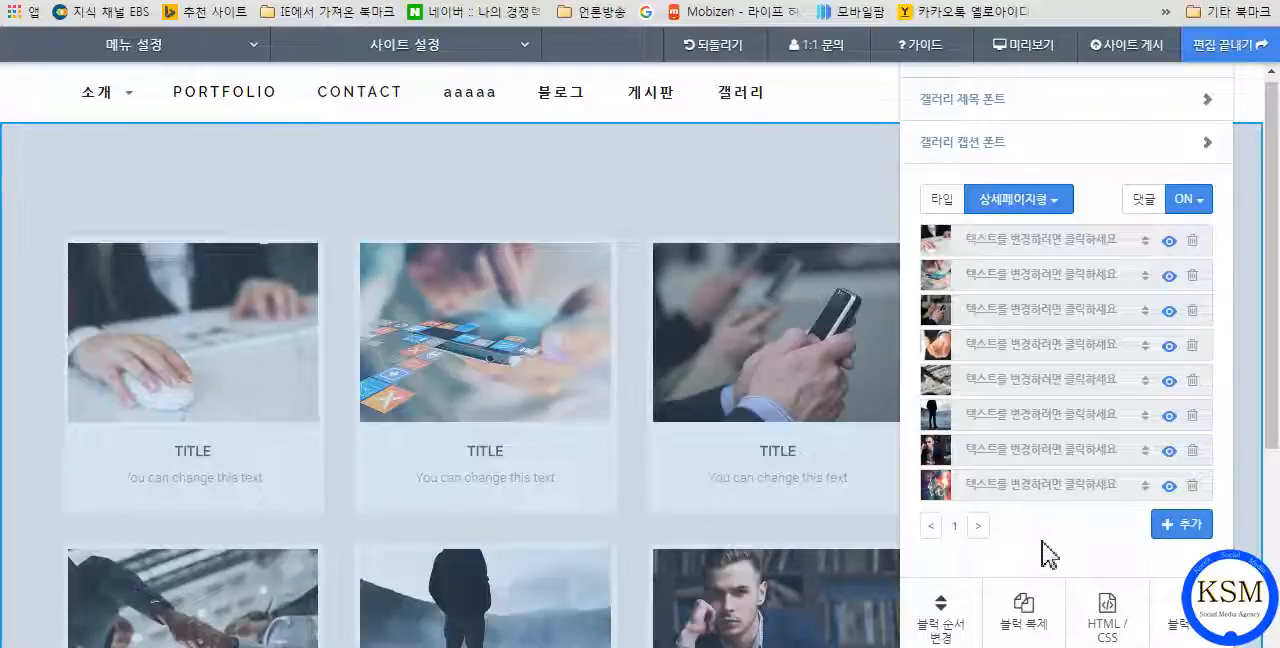
click(1146, 489)
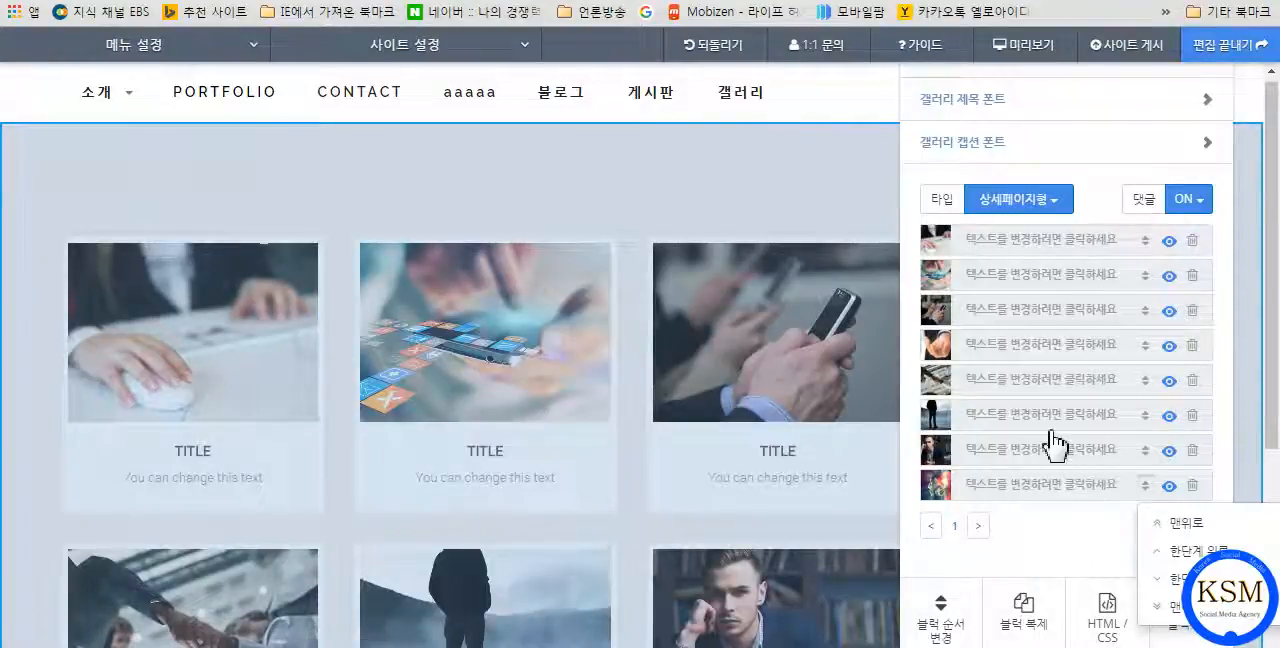
View the title and caption fields of the first portfolio item and cancel without entering anything.
click(1013, 231)
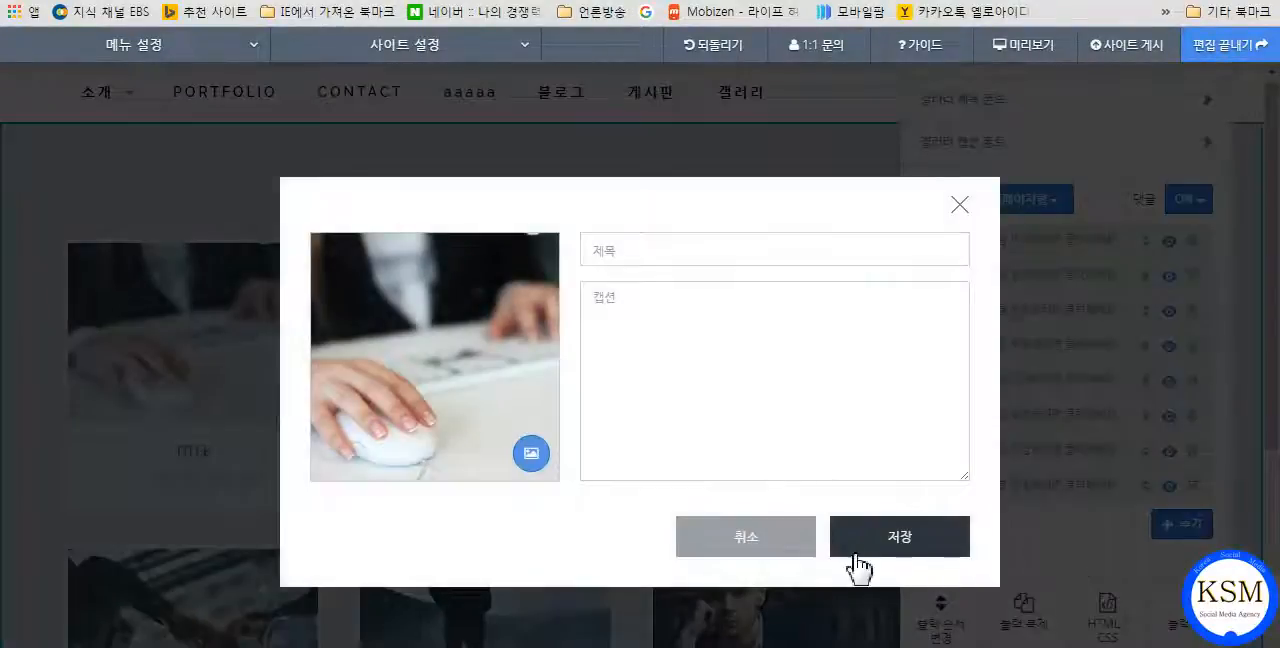
click(762, 556)
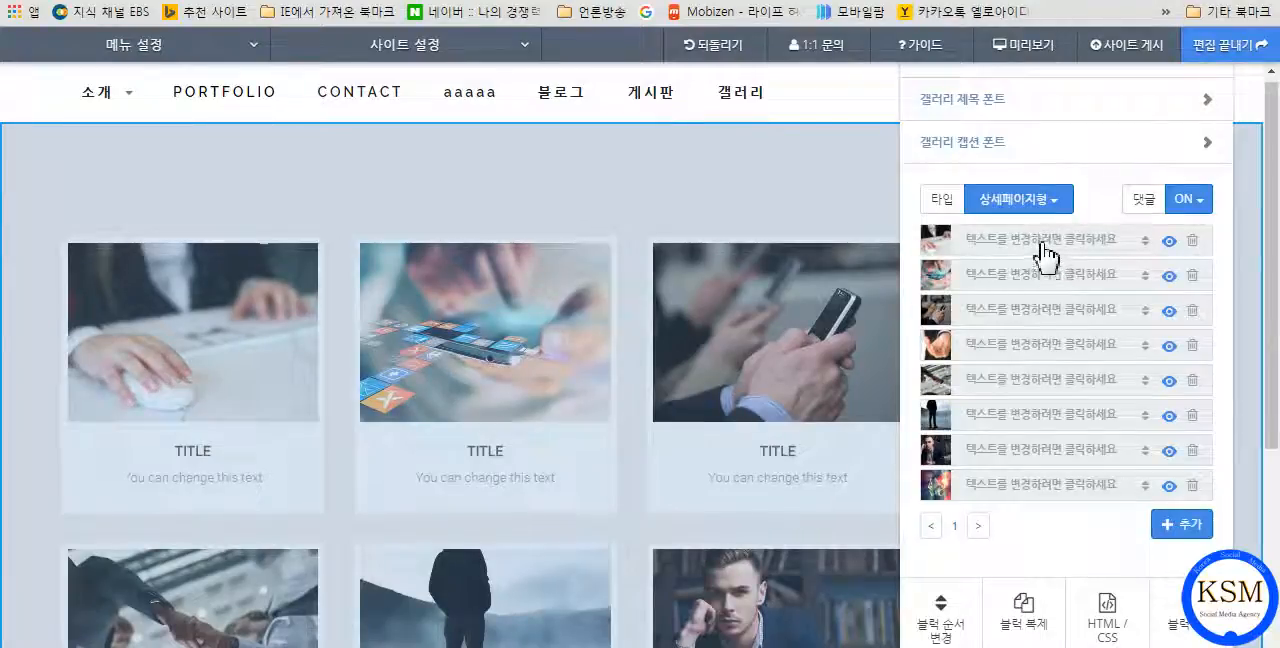
View the reordering options offered for the last portfolio item without applying any.
drag(1040, 245, 1141, 506)
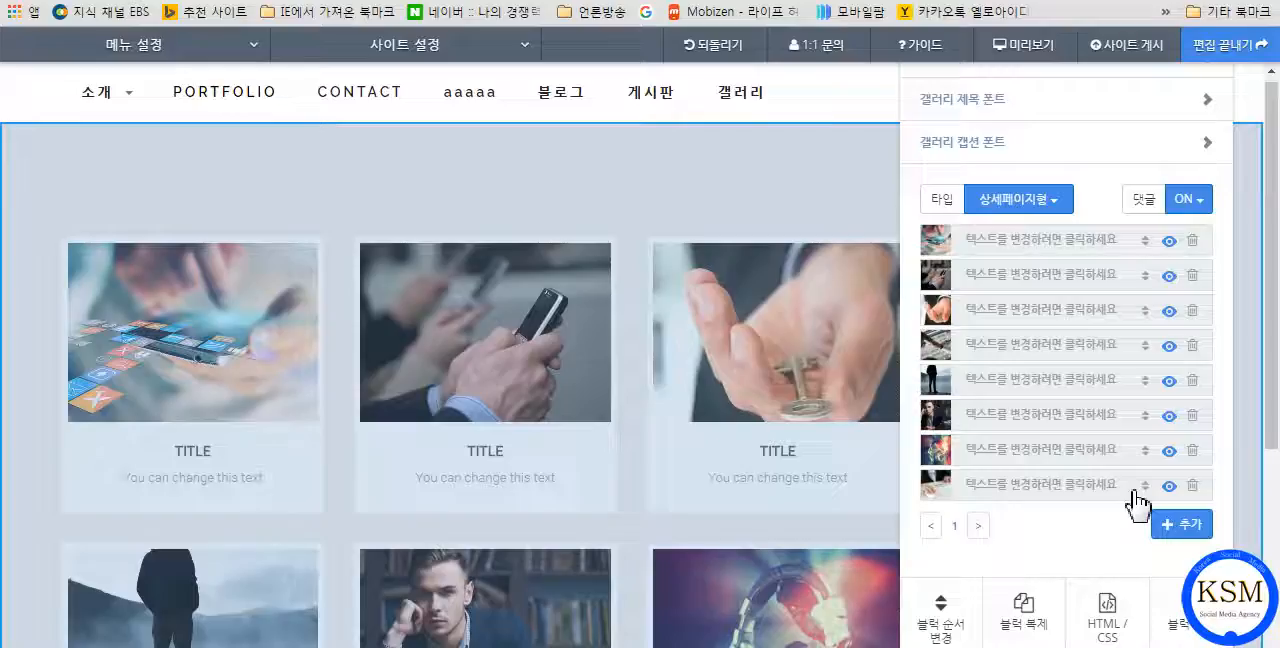
click(1145, 484)
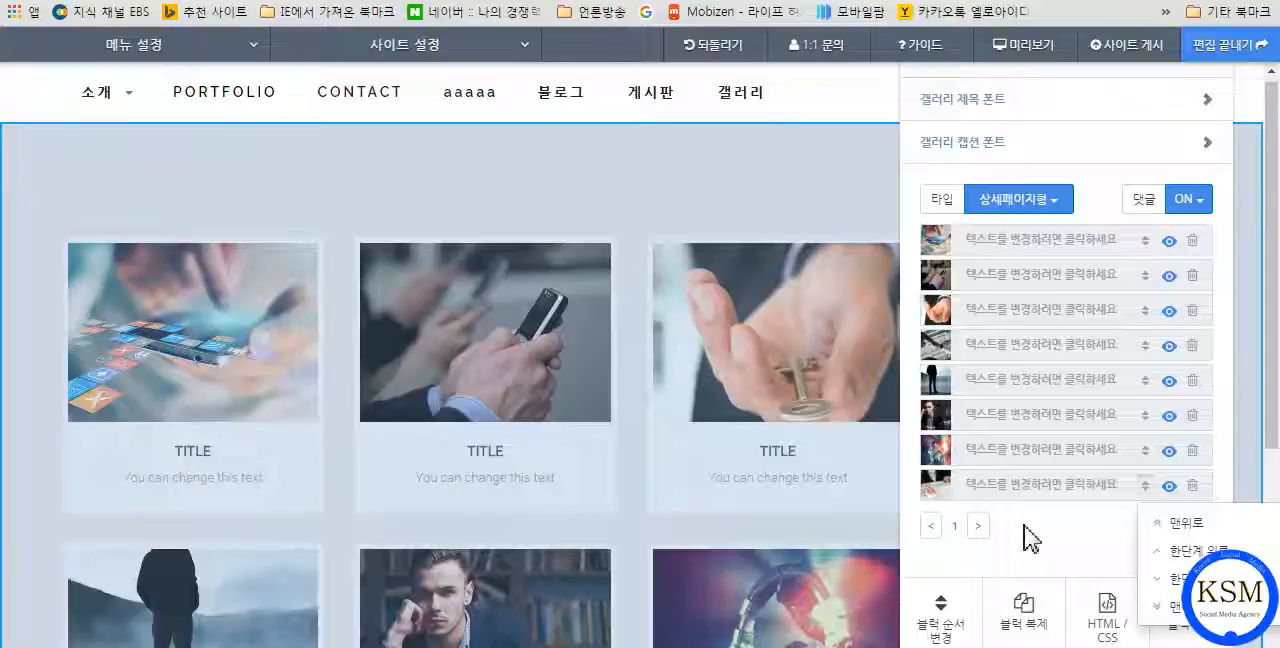
click(1077, 527)
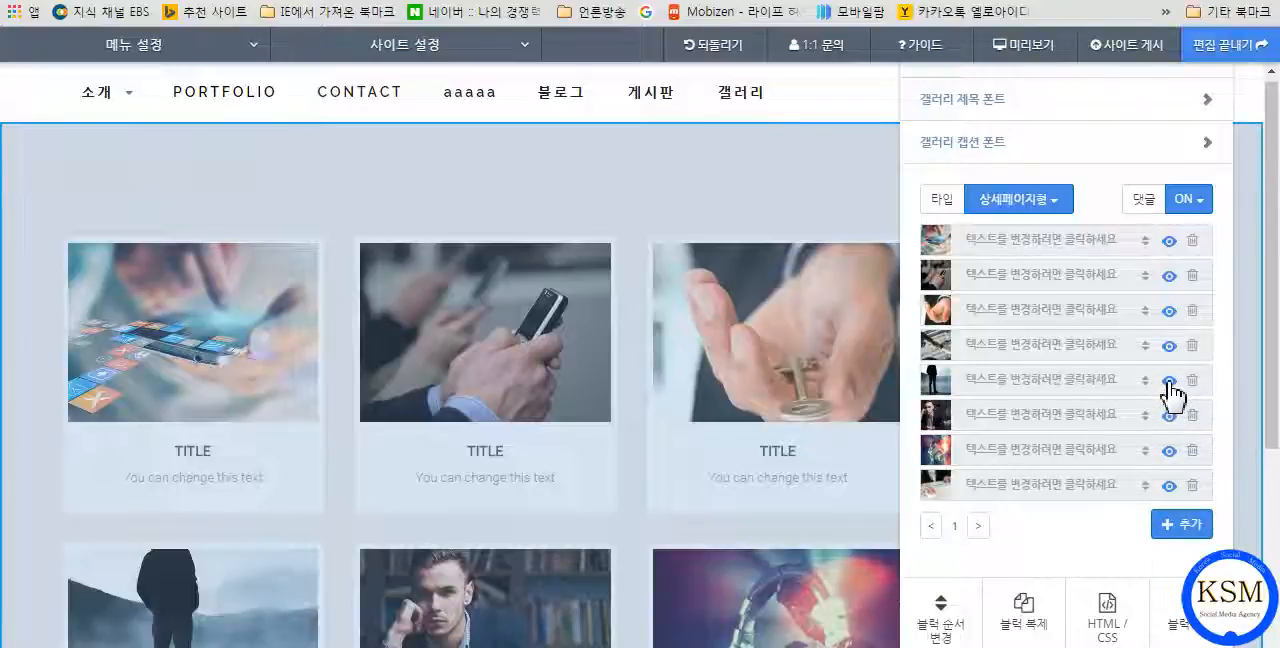
Move the standing-man image below the seated man's portrait in the portfolio list, and hide and re-show the first item.
drag(1170, 393, 1172, 252)
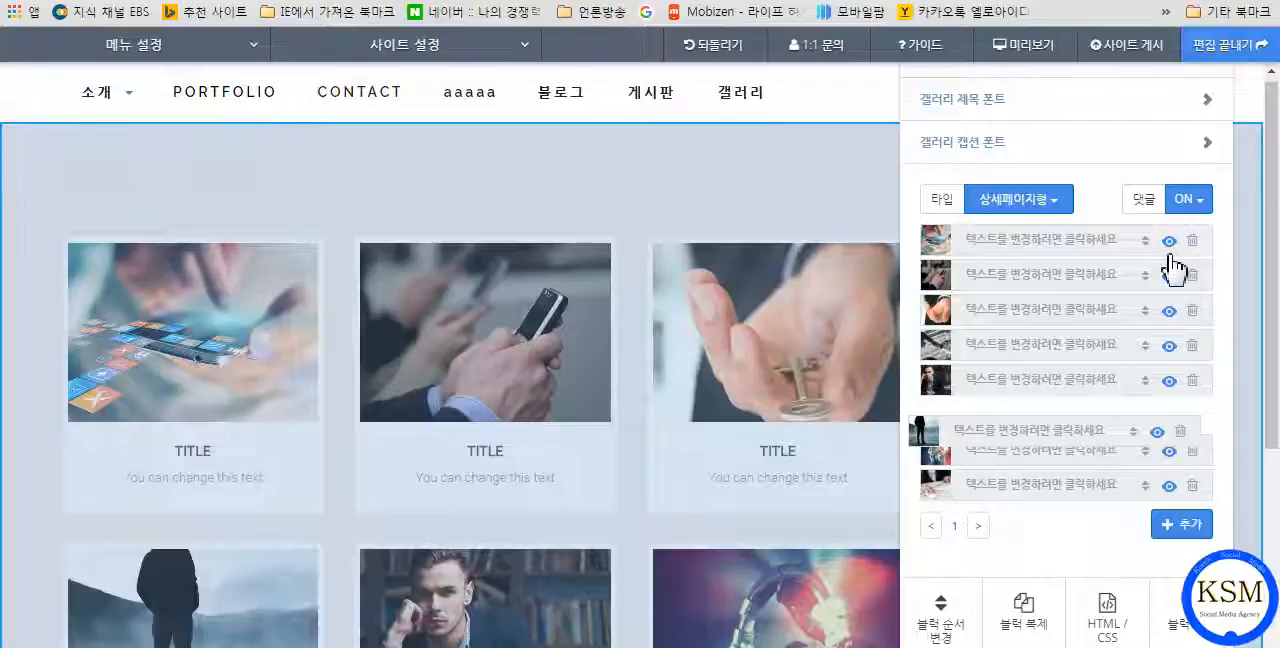
key(F5)
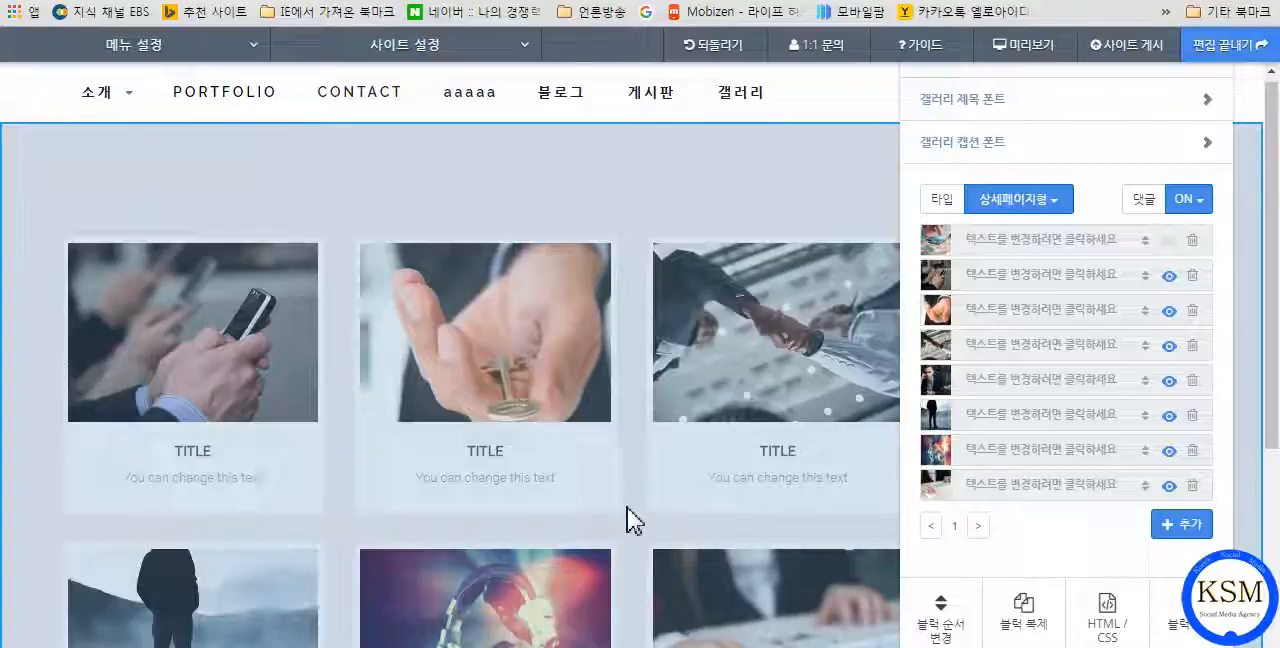
click(1171, 243)
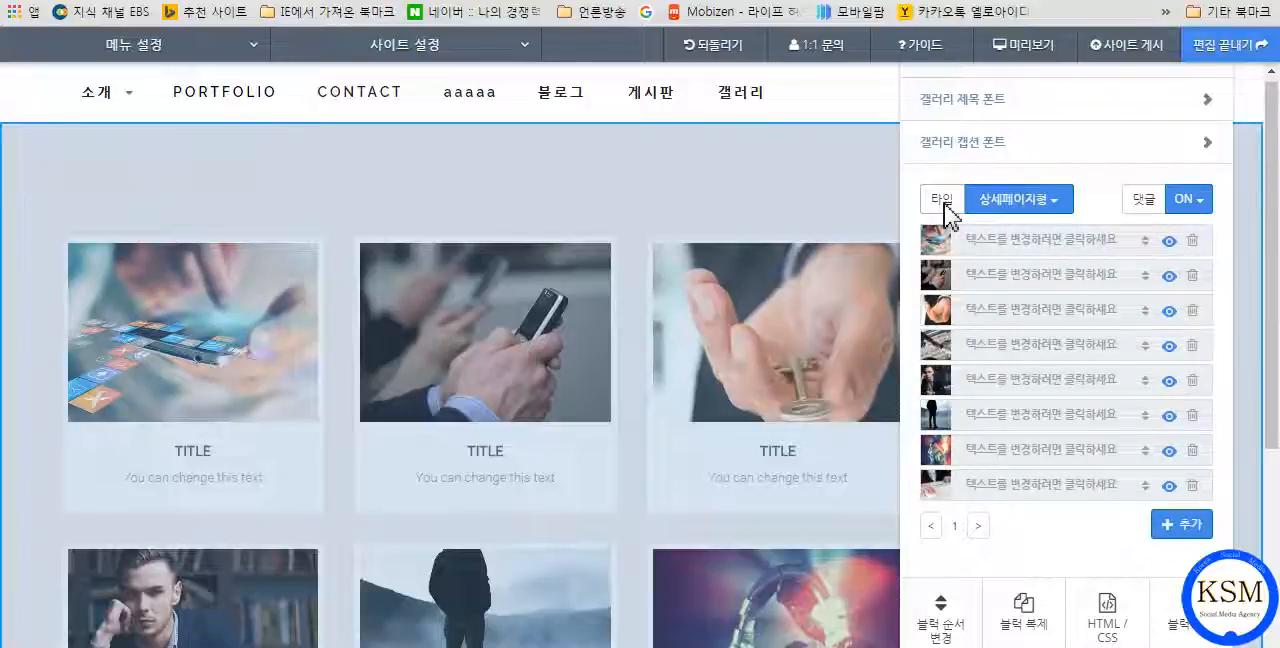
View the gallery type and comment (댓글) options without changing them, and close the block's settings.
click(1055, 205)
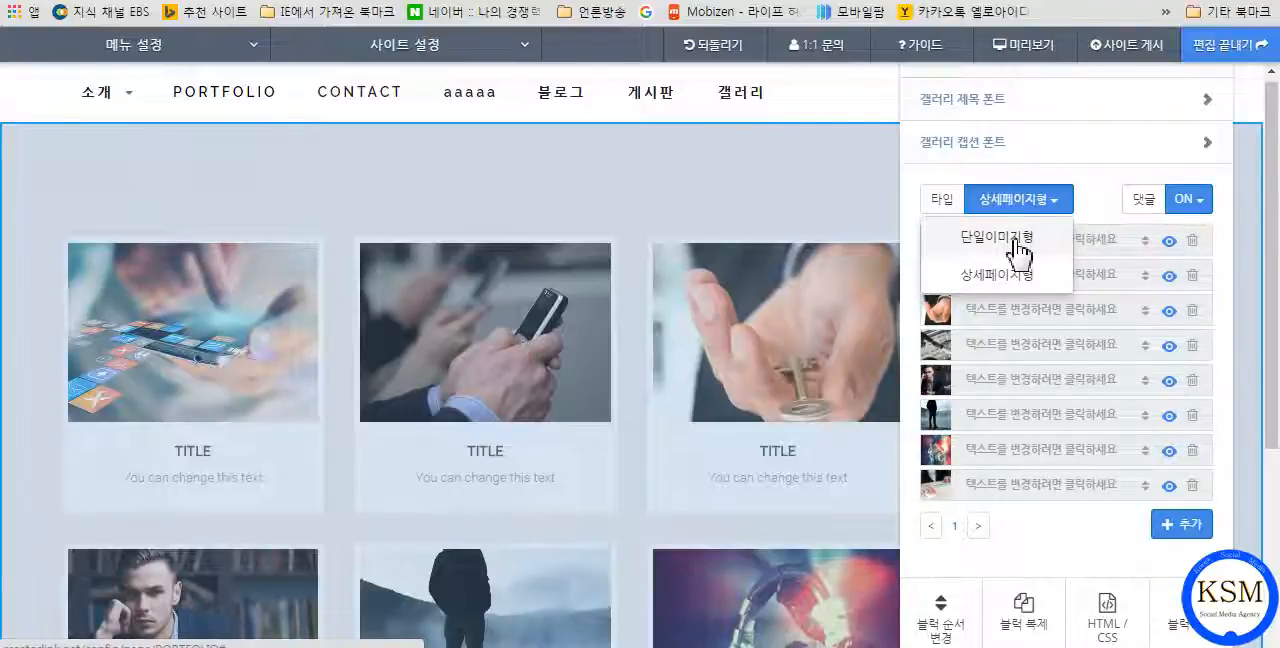
click(1086, 184)
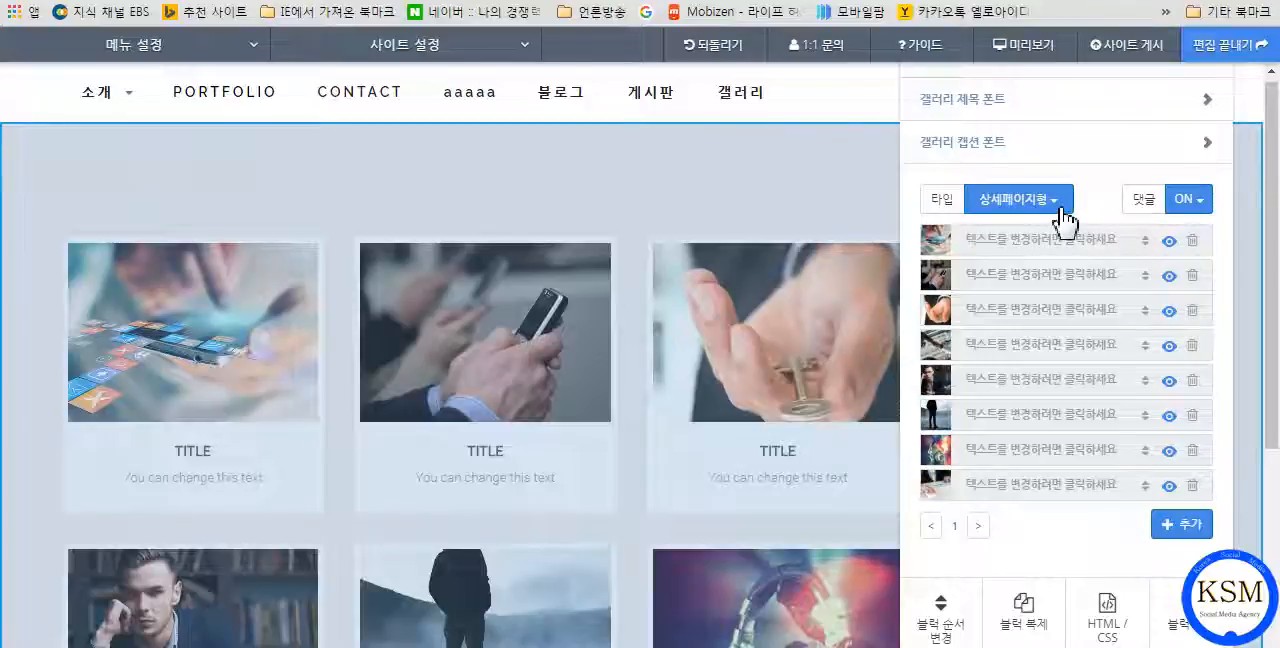
click(1194, 203)
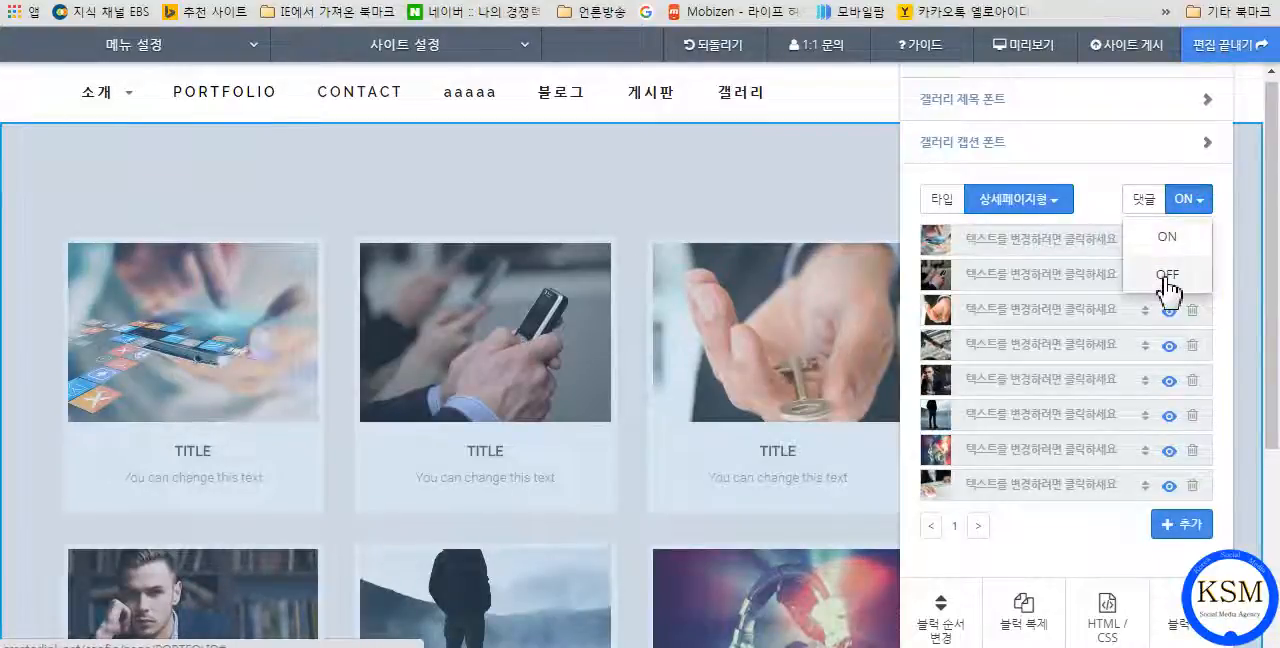
click(1097, 180)
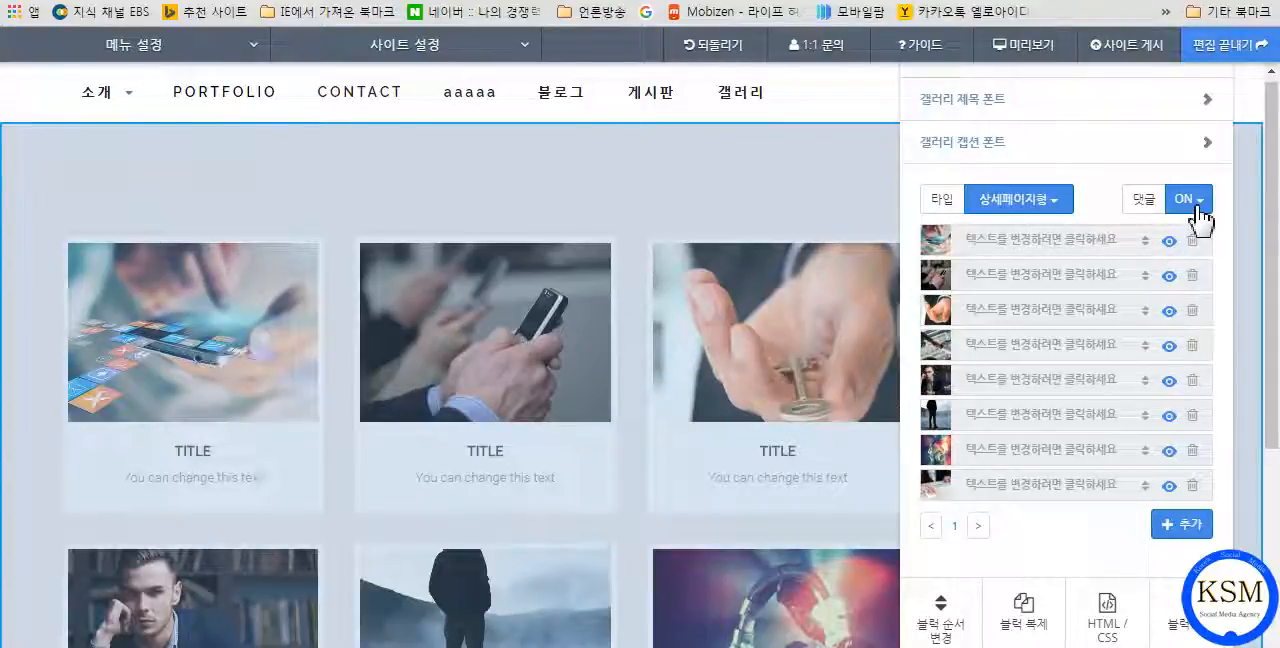
click(830, 178)
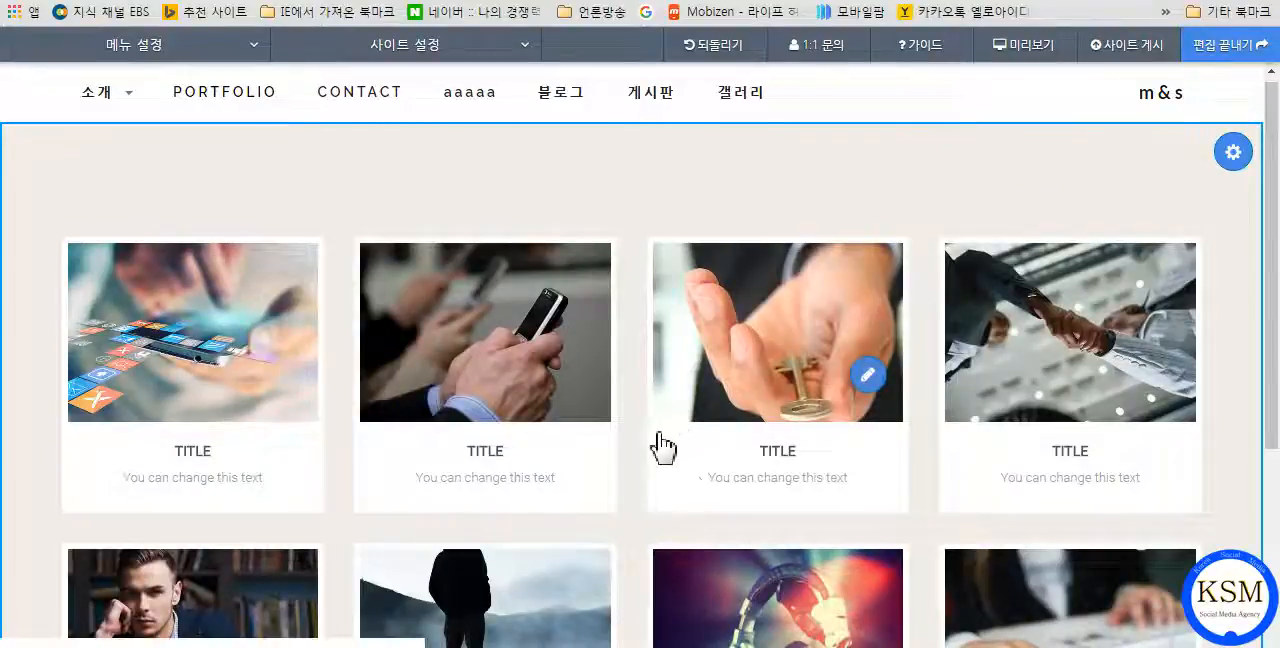
Preview the site, examine the phone item's detail page down to its comment field, and return to the editor.
click(1018, 46)
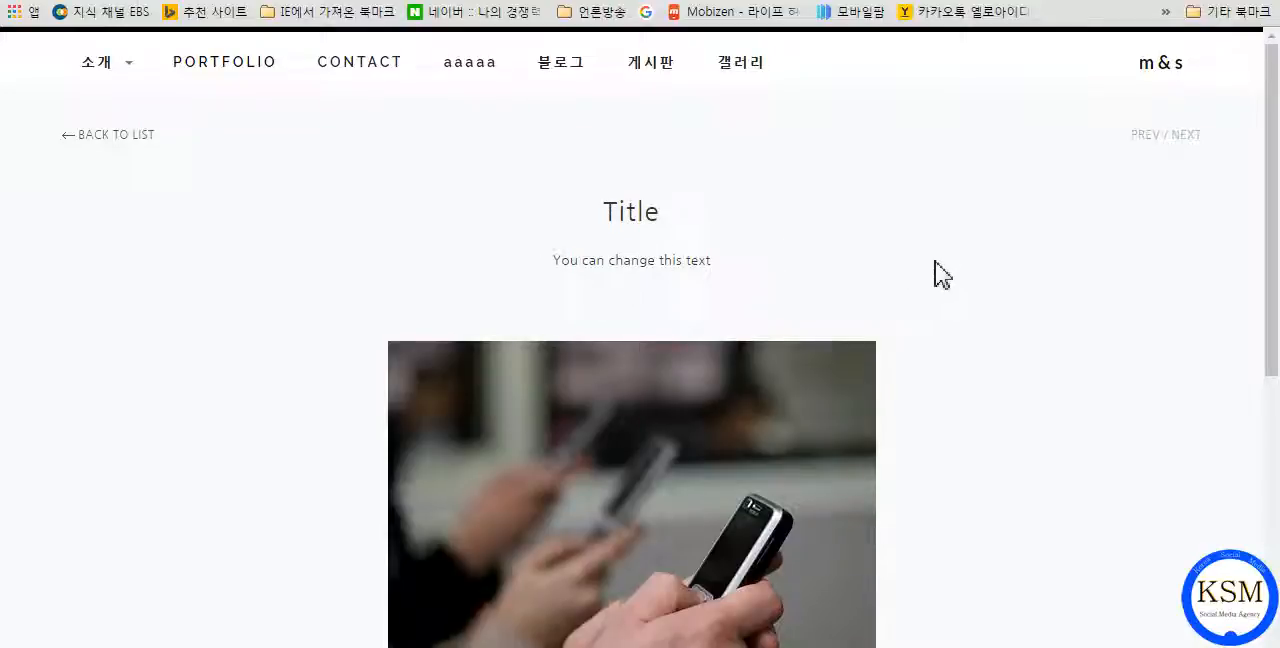
scroll(937, 274, down, 5)
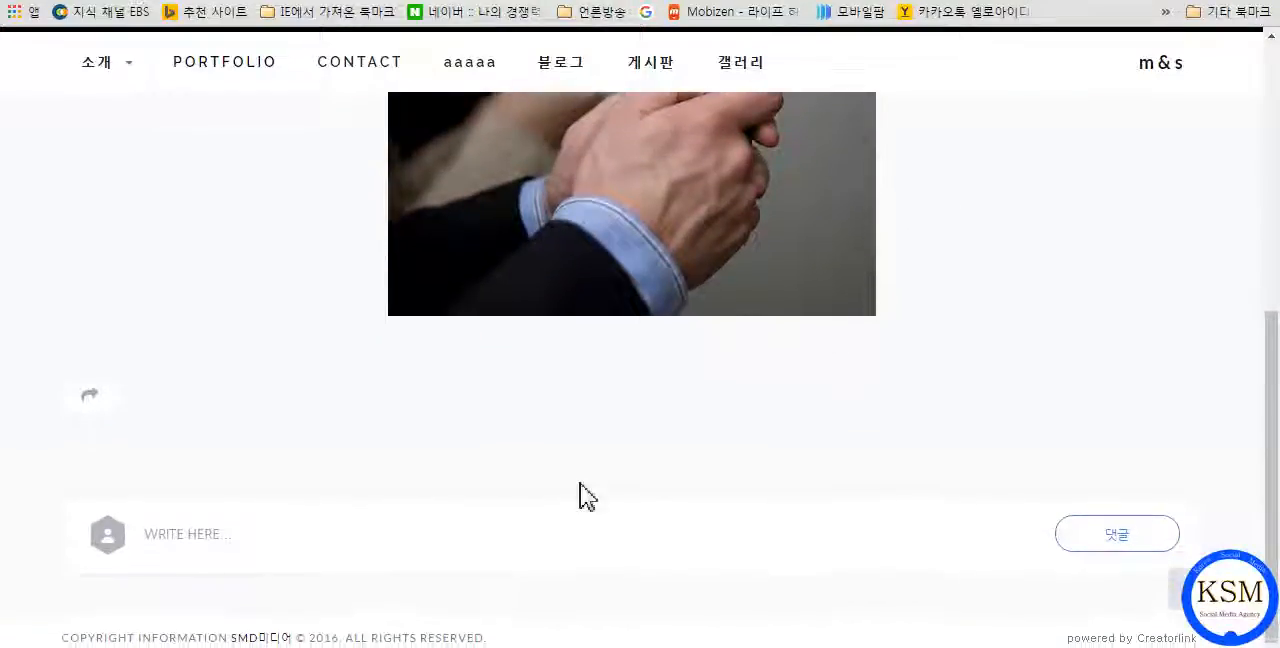
click(148, 533)
click(230, 535)
click(149, 534)
click(184, 533)
click(214, 533)
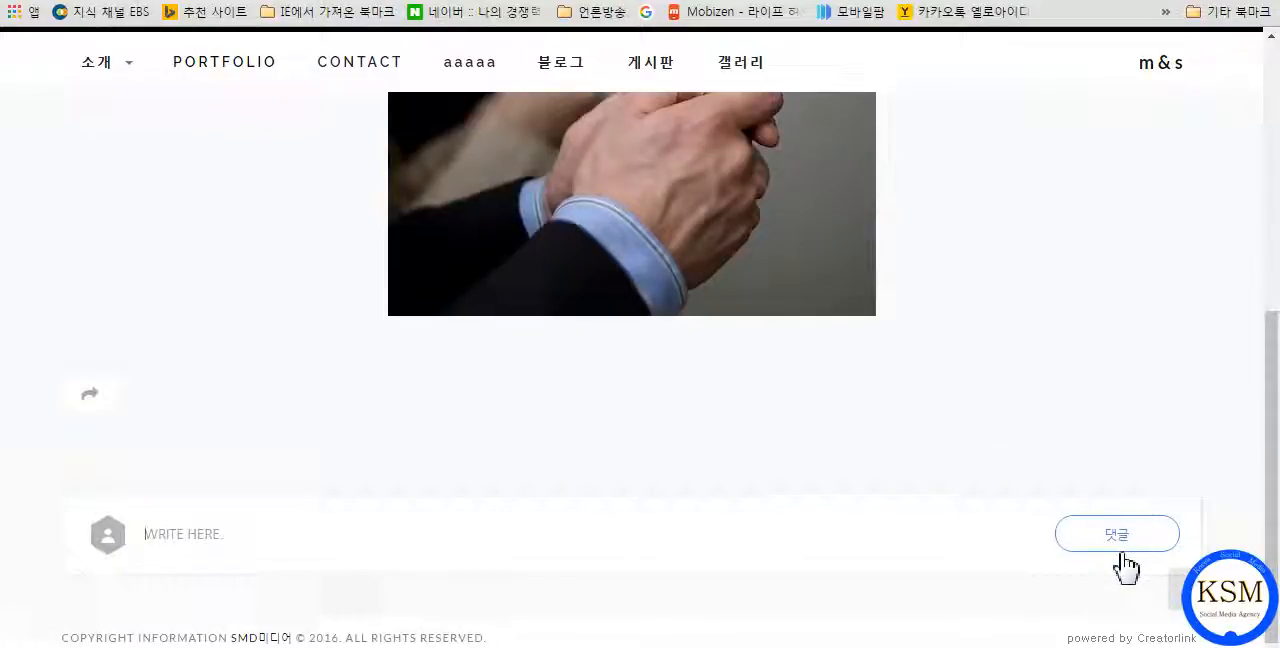
scroll(640, 350, up, 10)
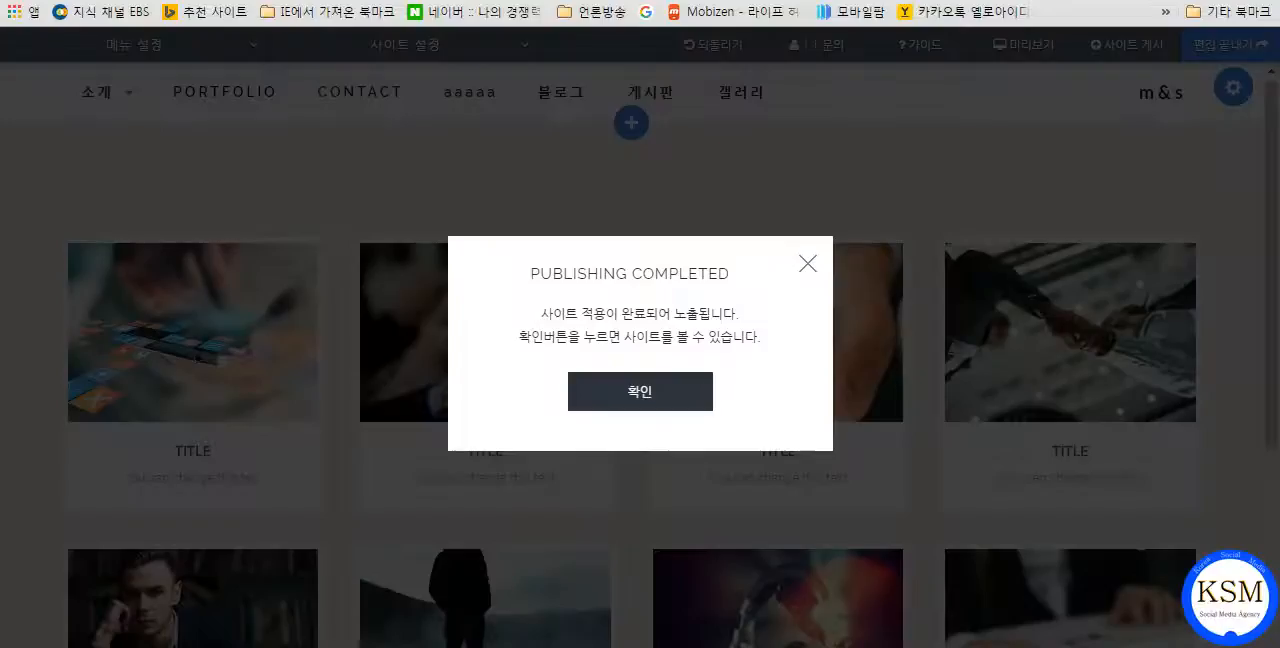
click(623, 388)
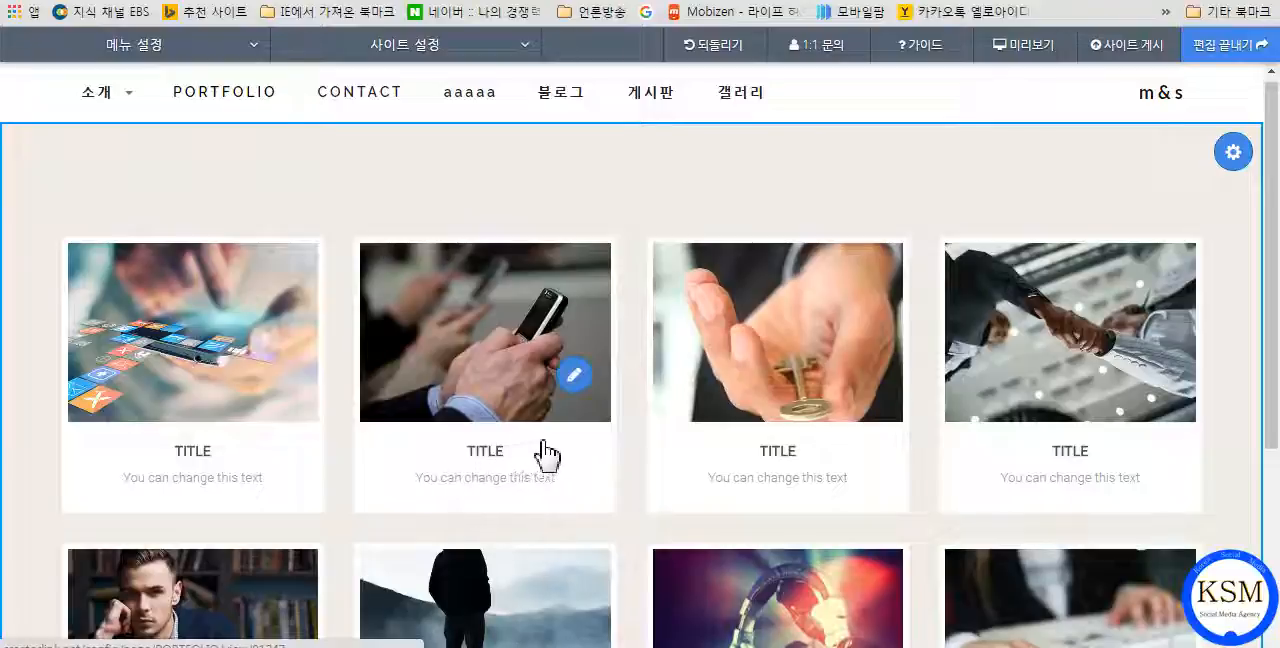
Open the phone image's gallery item for editing and set its title to "홈페이지교육".
click(578, 388)
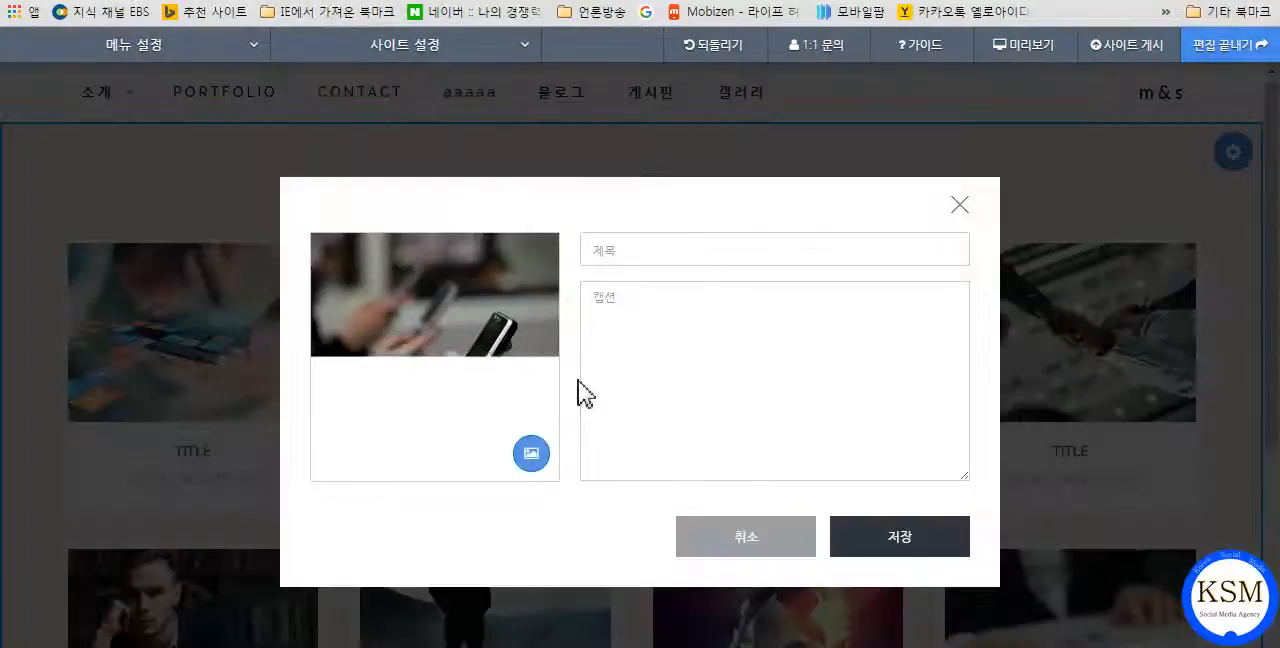
click(617, 253)
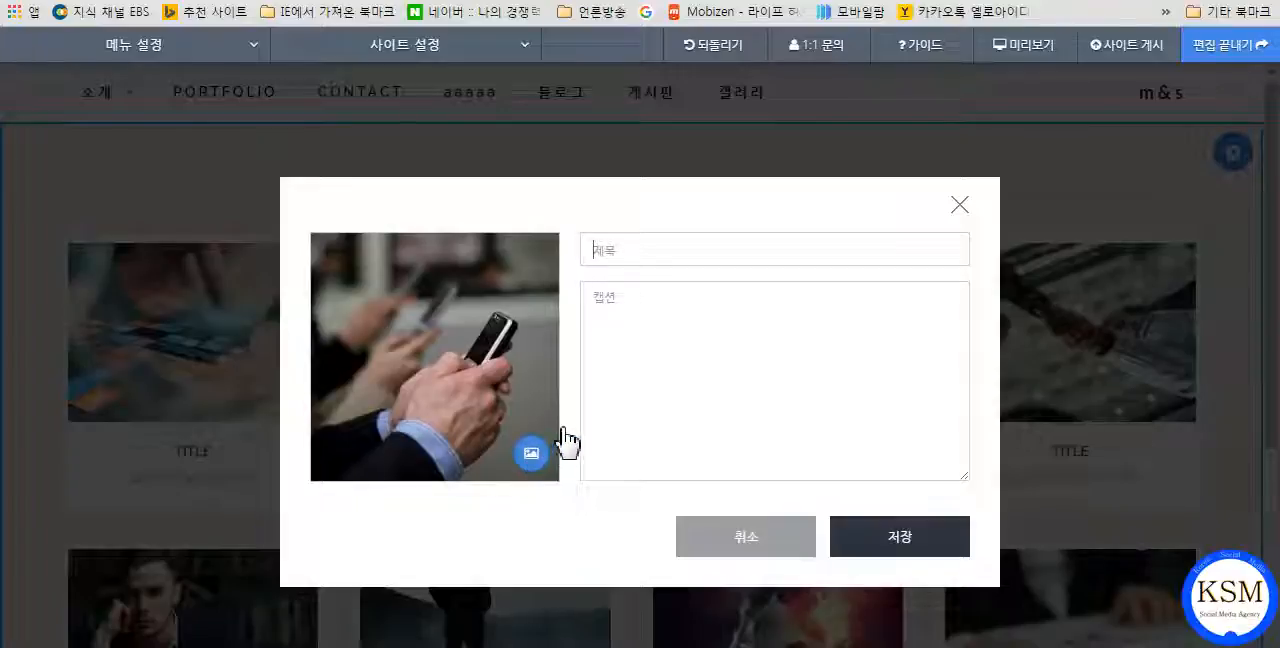
click(627, 252)
text(gh)
key(BackSpace)
key(BackSpace)
key(BackSpace)
key(BackSpace)
key(BackSpace)
key(BackSpace)
key(BackSpace)
key(BackSpace)
text(홈페이지교육)
Set the phone item's caption to "무료 홈페이지만들기 강의" and save the item.
click(622, 292)
text(뭐든 홈페이지만드)
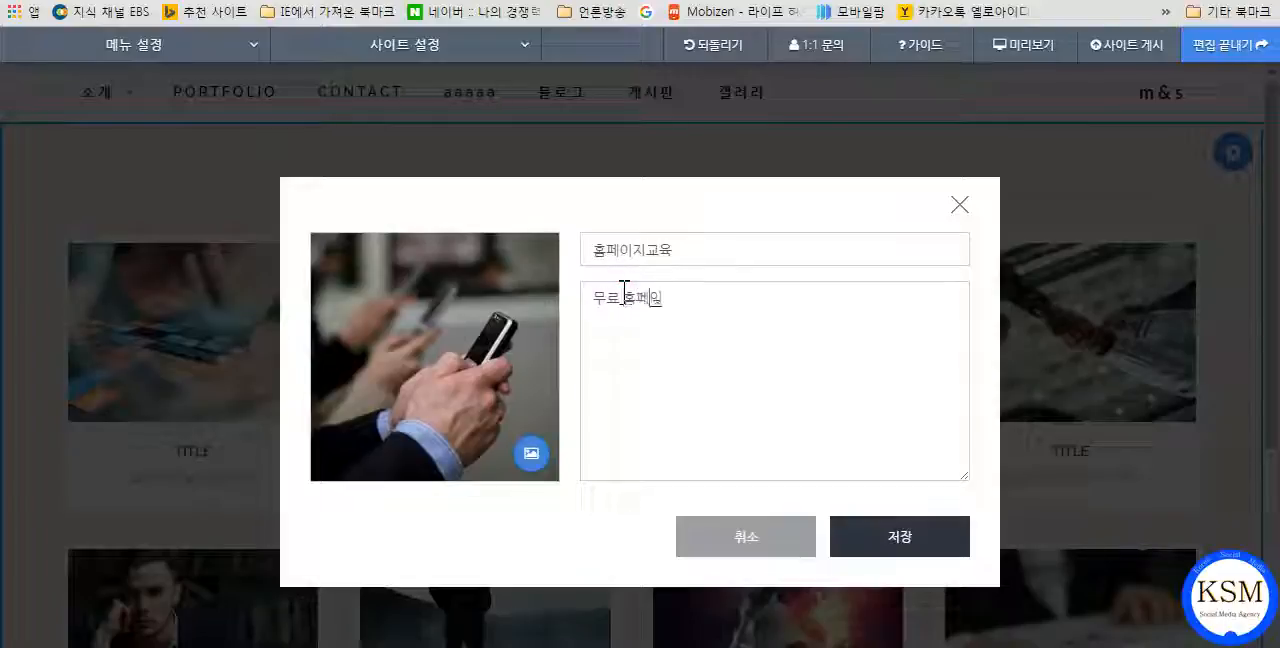
text(ㄹ기 강으)
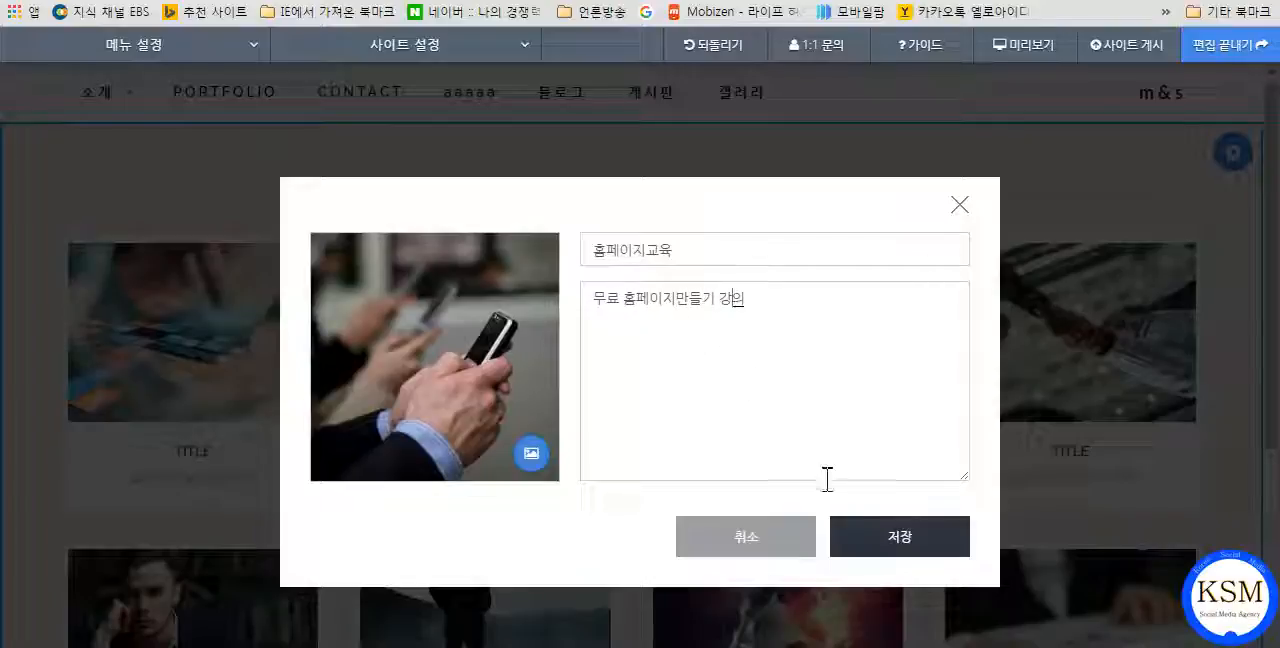
click(884, 541)
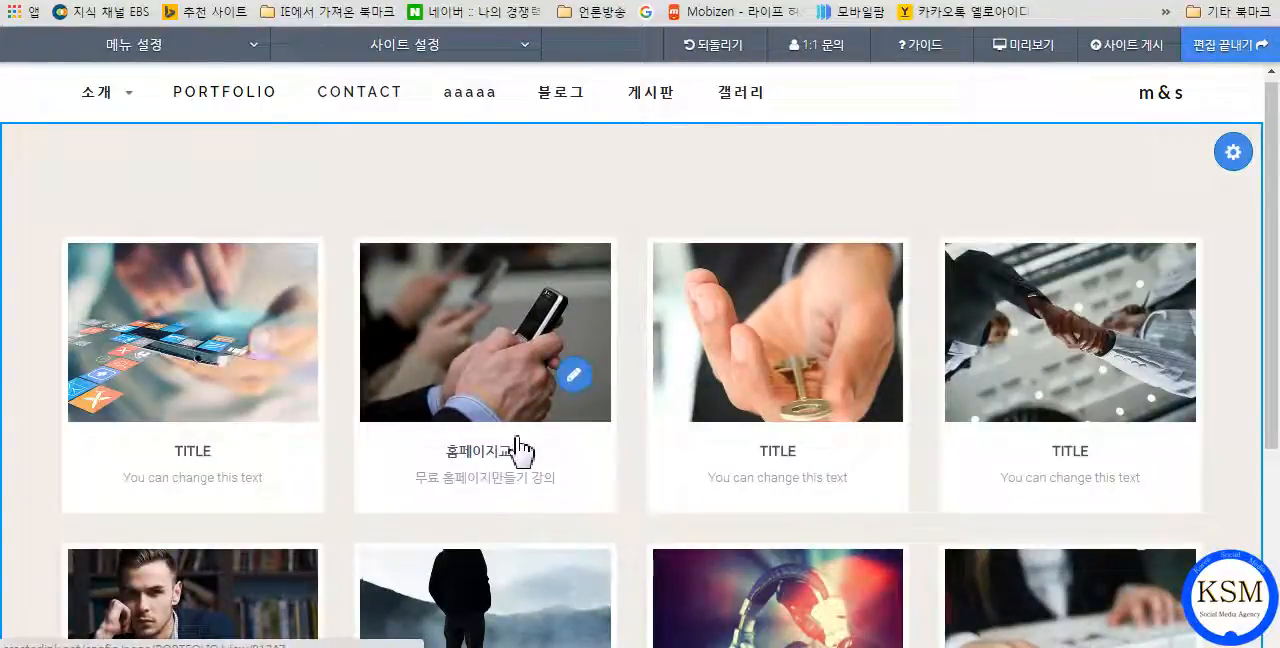
Look over the gallery items, preview the phone item's detail page with its title and caption, and return to the editor.
mouse_move(780, 392)
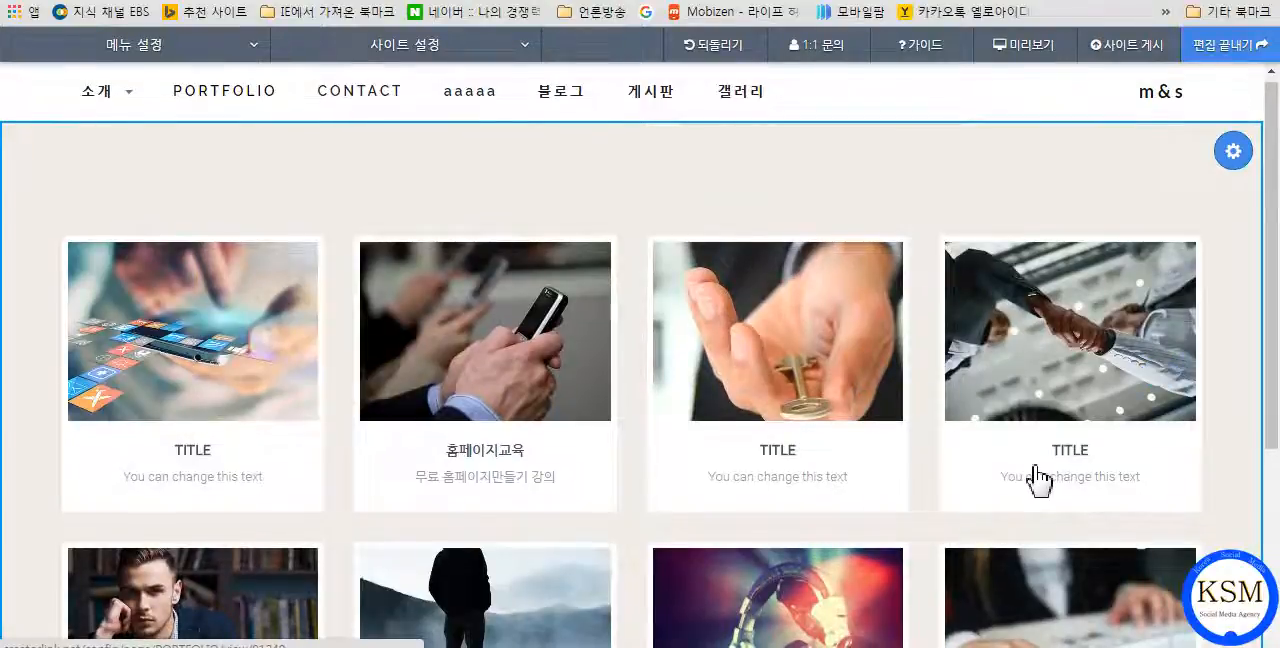
scroll(1078, 463, down, 2)
scroll(1070, 460, down, 1)
scroll(1008, 455, up, 2)
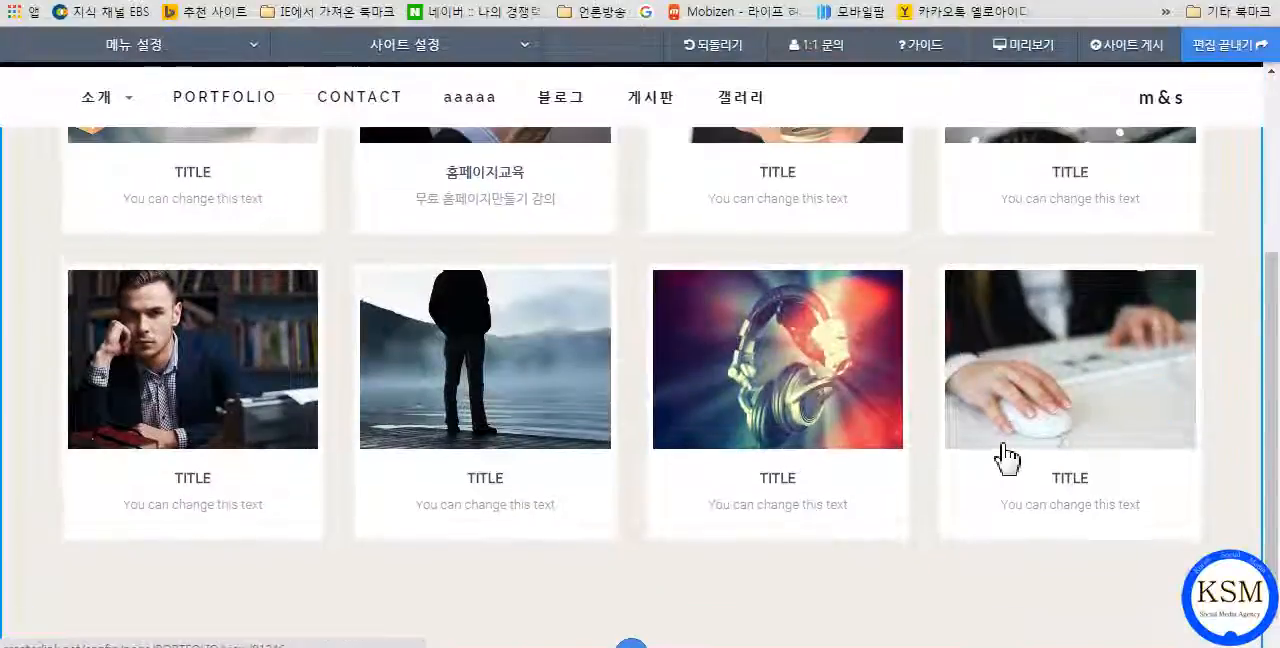
scroll(970, 448, up, 2)
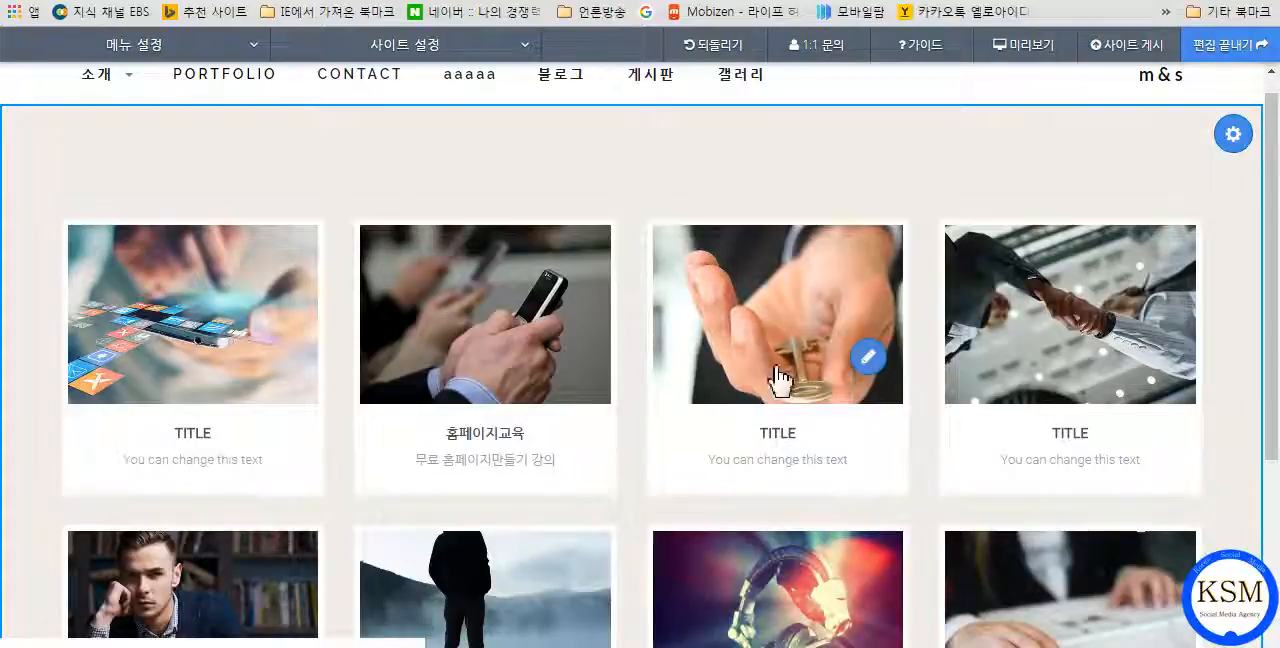
click(1035, 58)
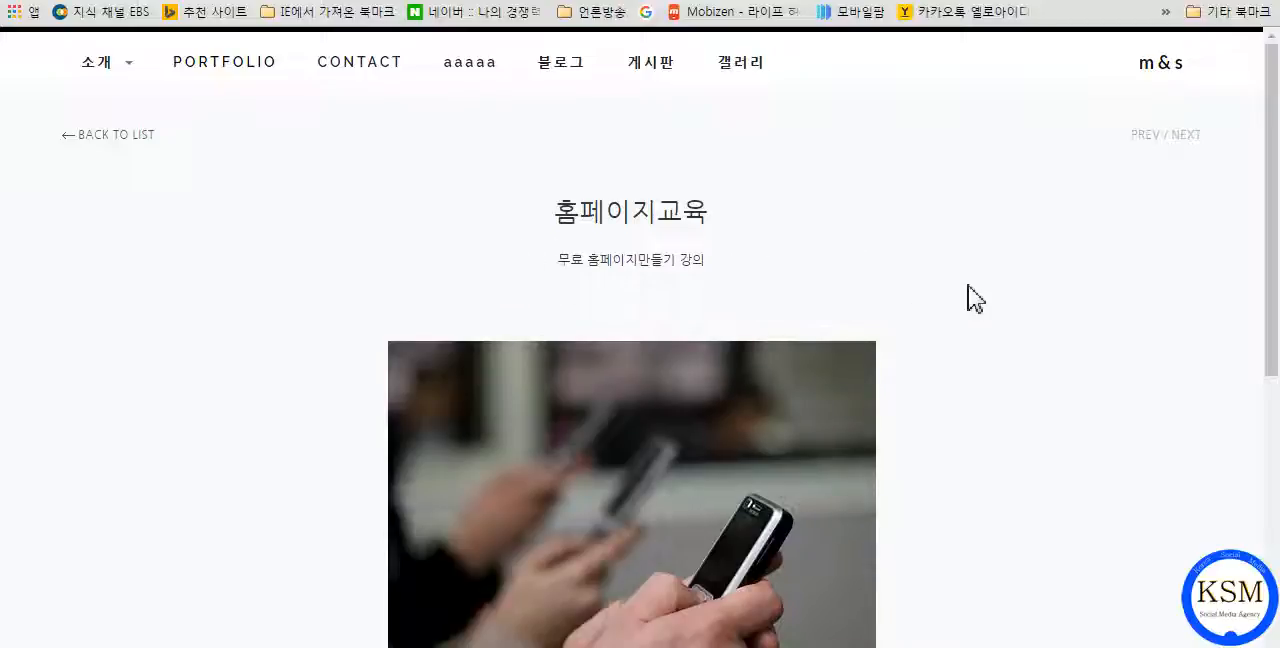
scroll(984, 299, down, 6)
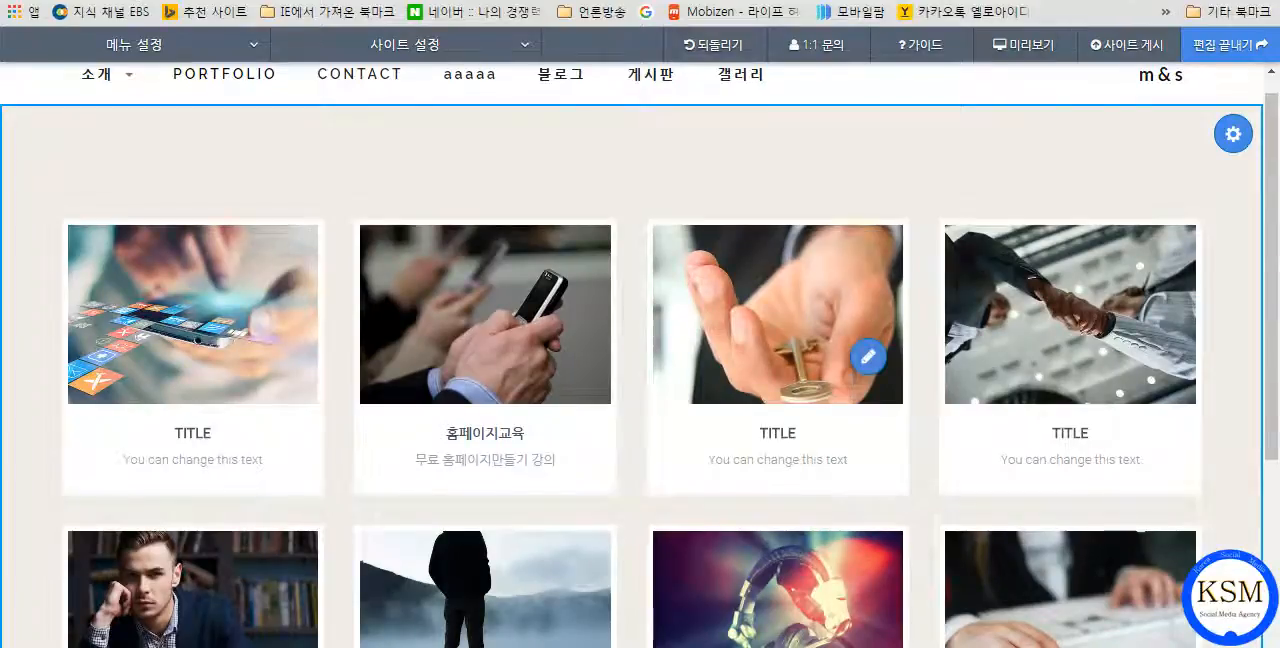
Review the gallery and its item list in the block's settings, and close the settings without changing anything.
scroll(632, 458, down, 2)
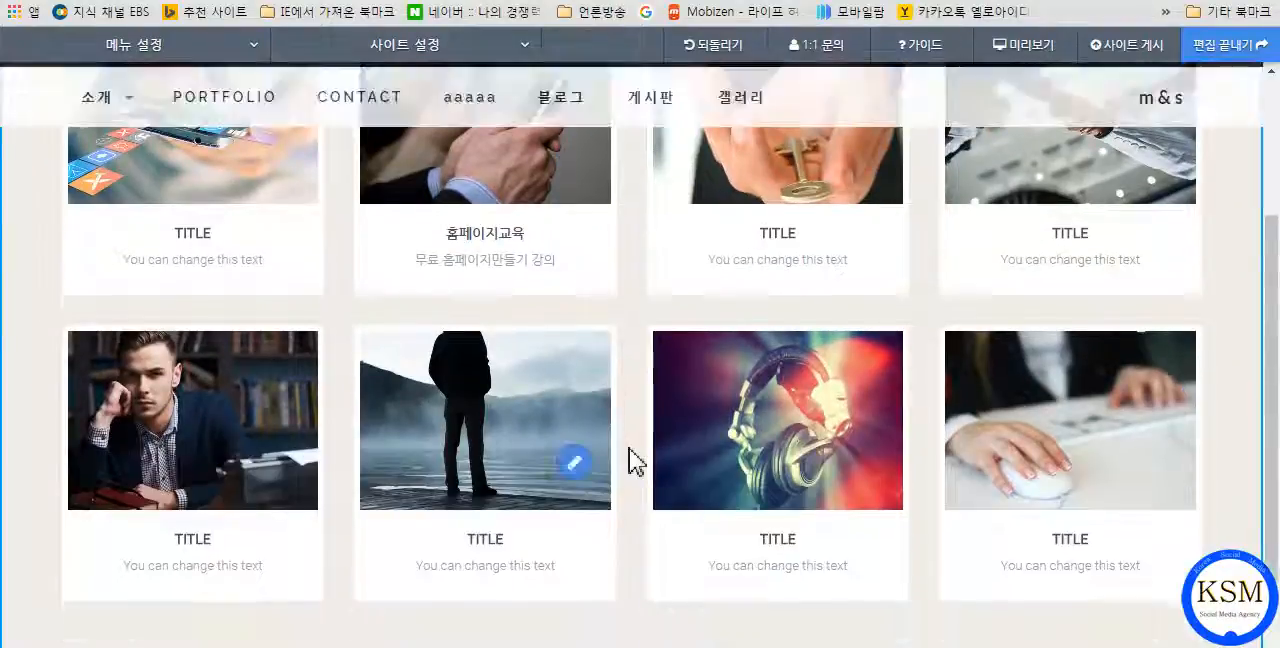
scroll(640, 420, up, 2)
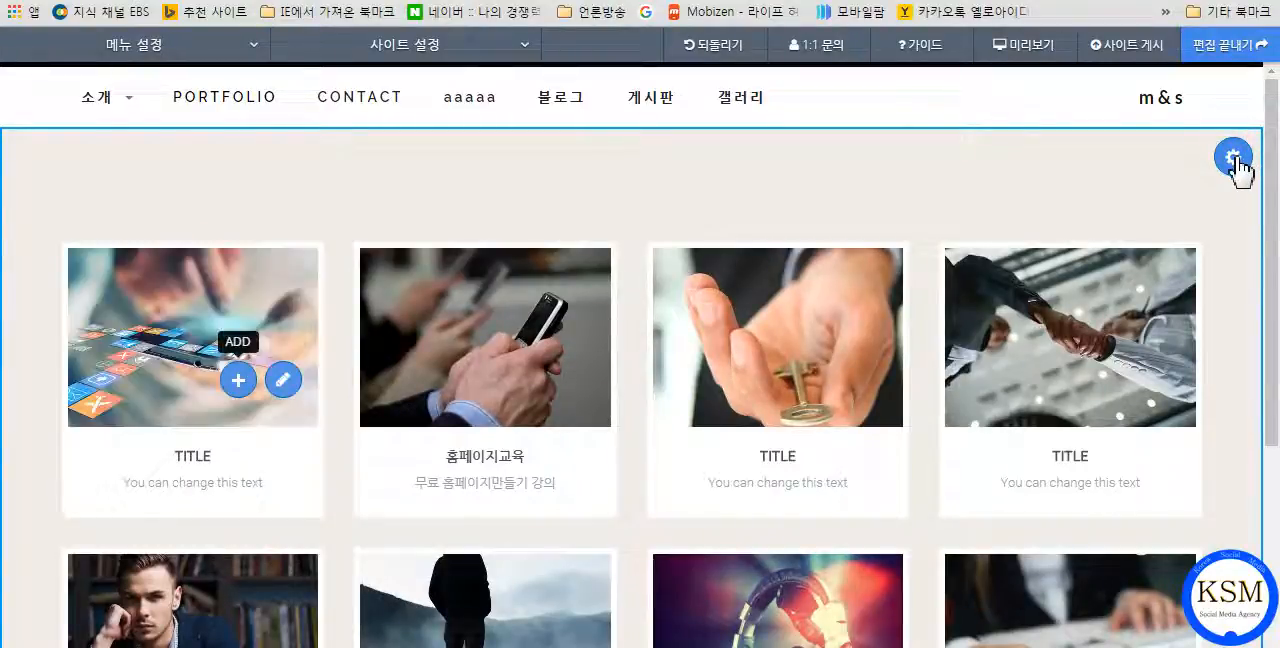
click(1236, 186)
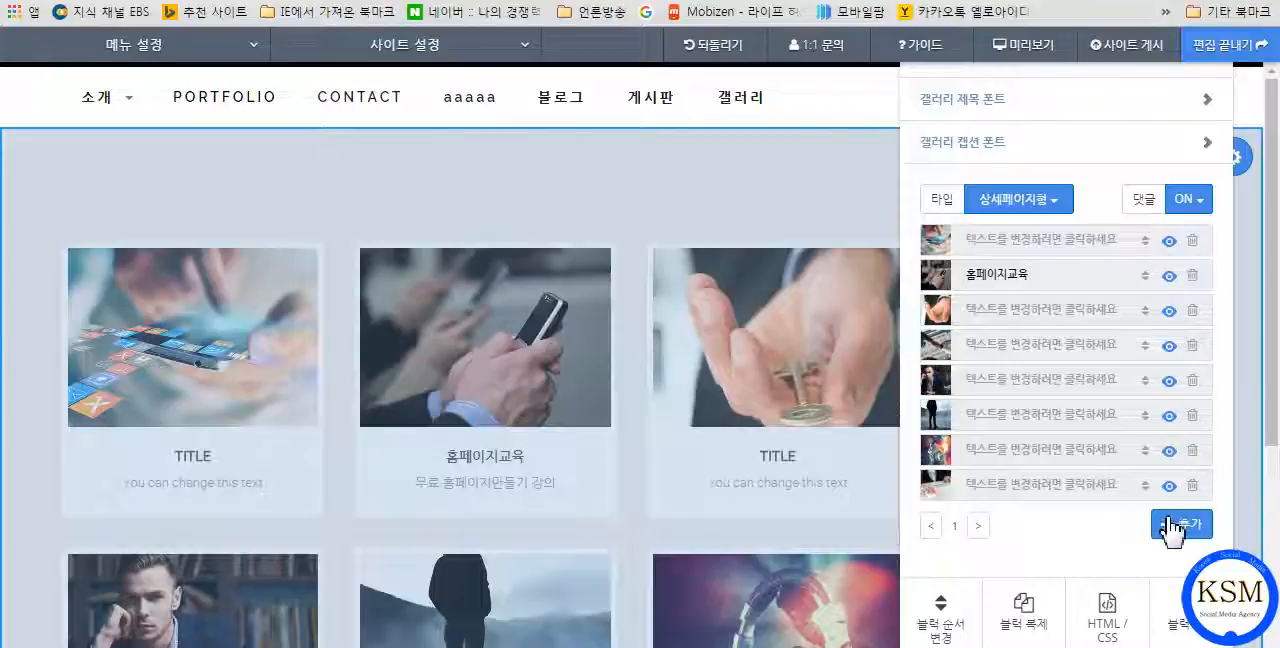
click(617, 220)
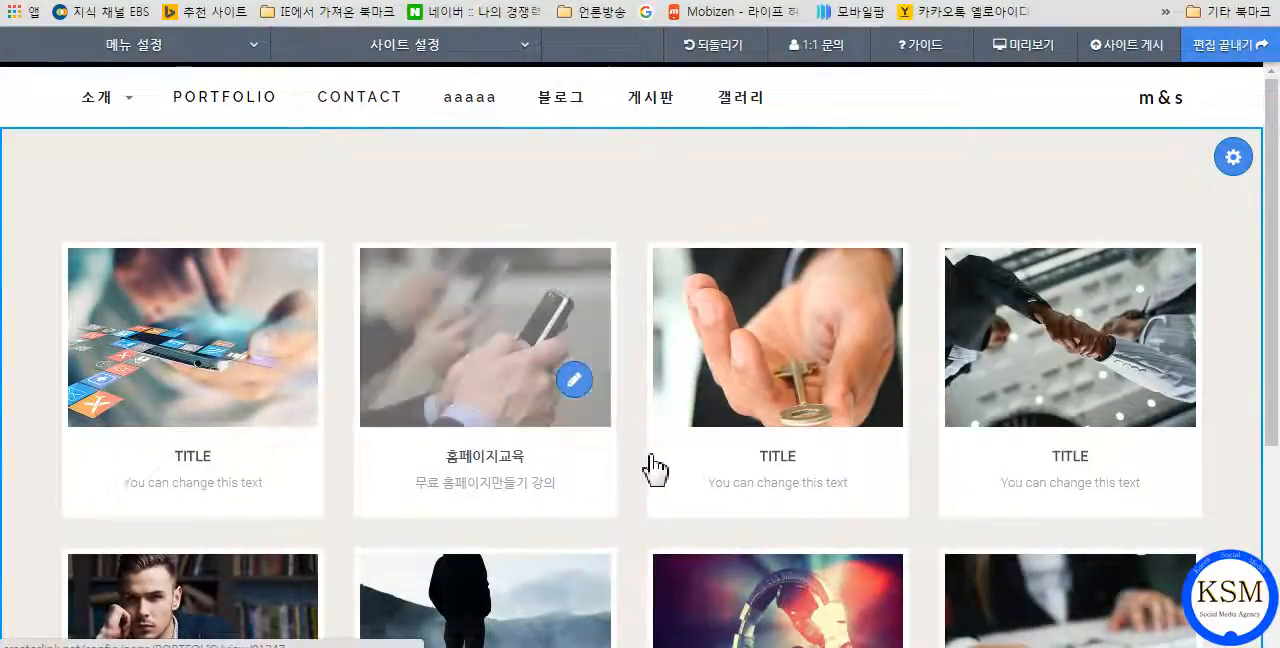
scroll(655, 468, down, 1)
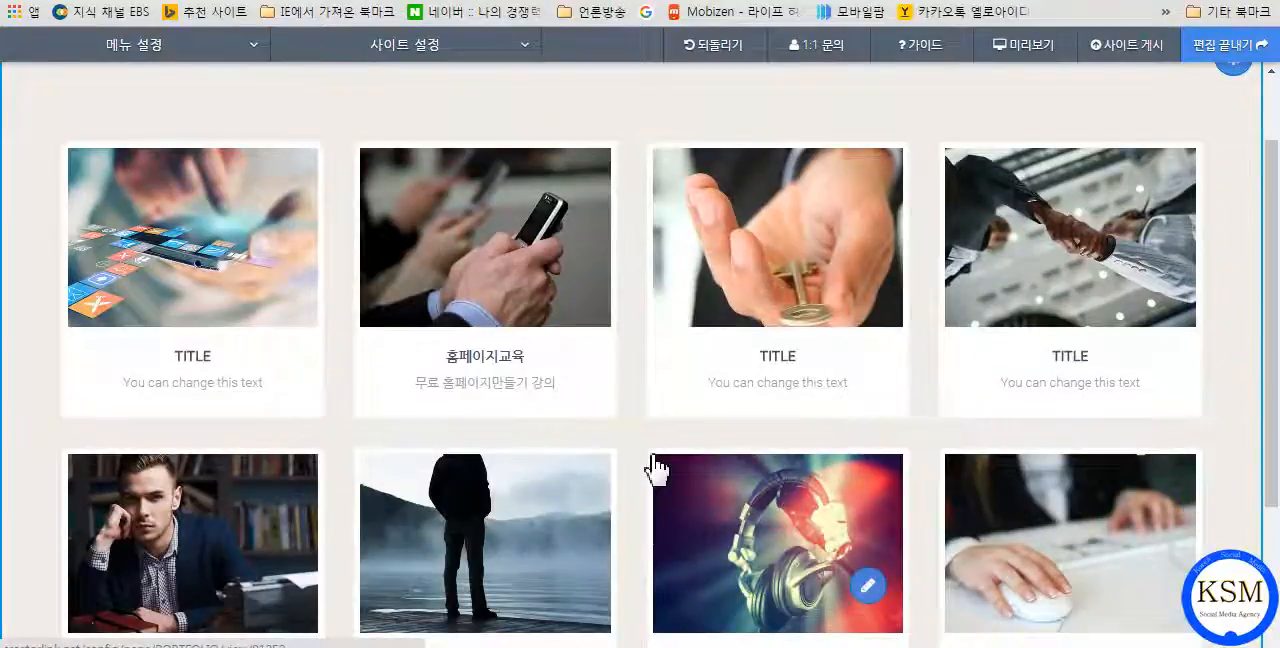
scroll(653, 460, up, 1)
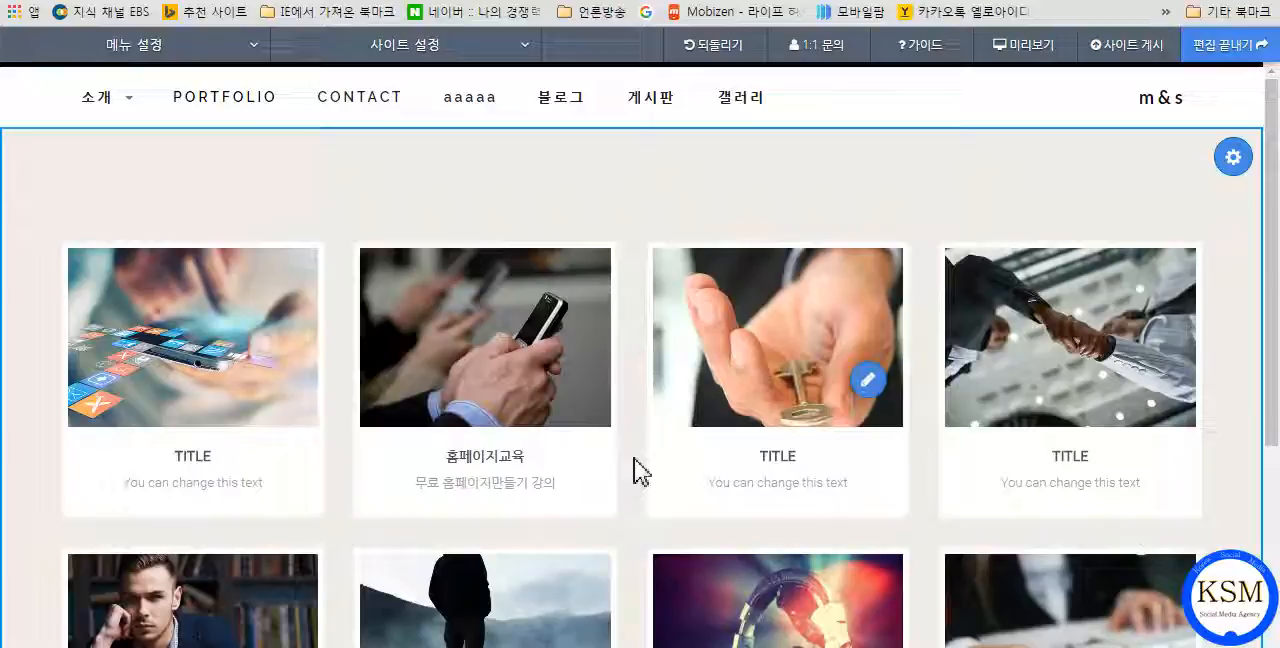
mouse_move(223, 417)
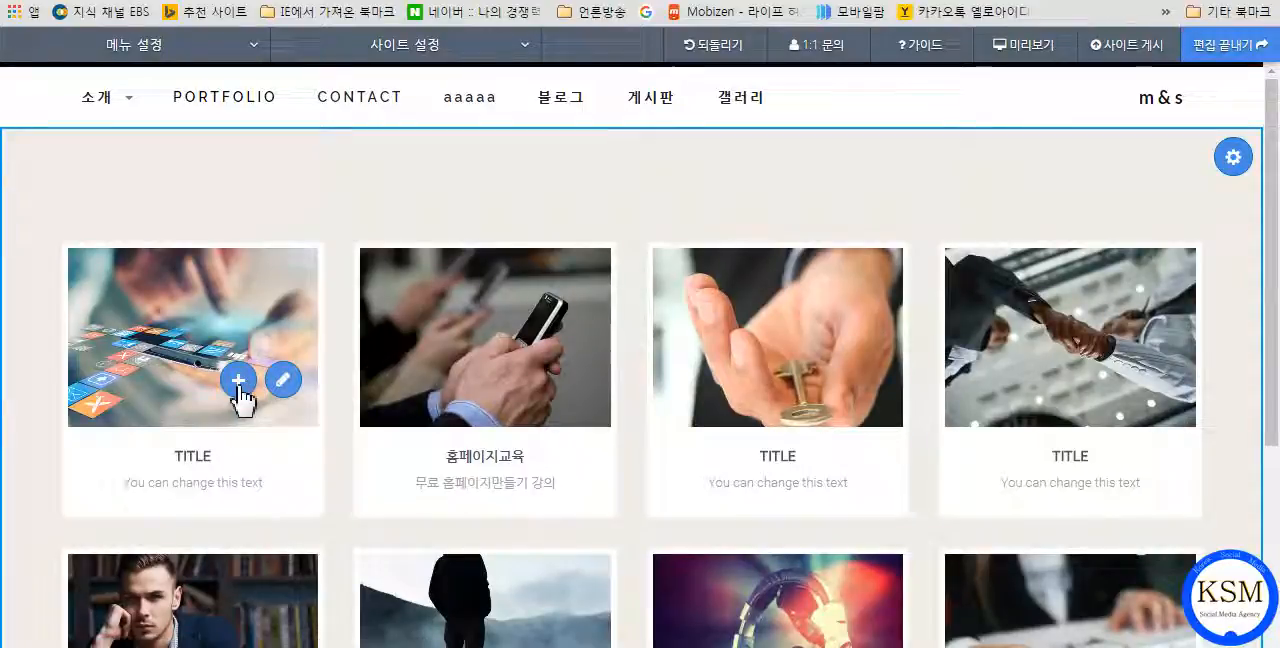
click(239, 381)
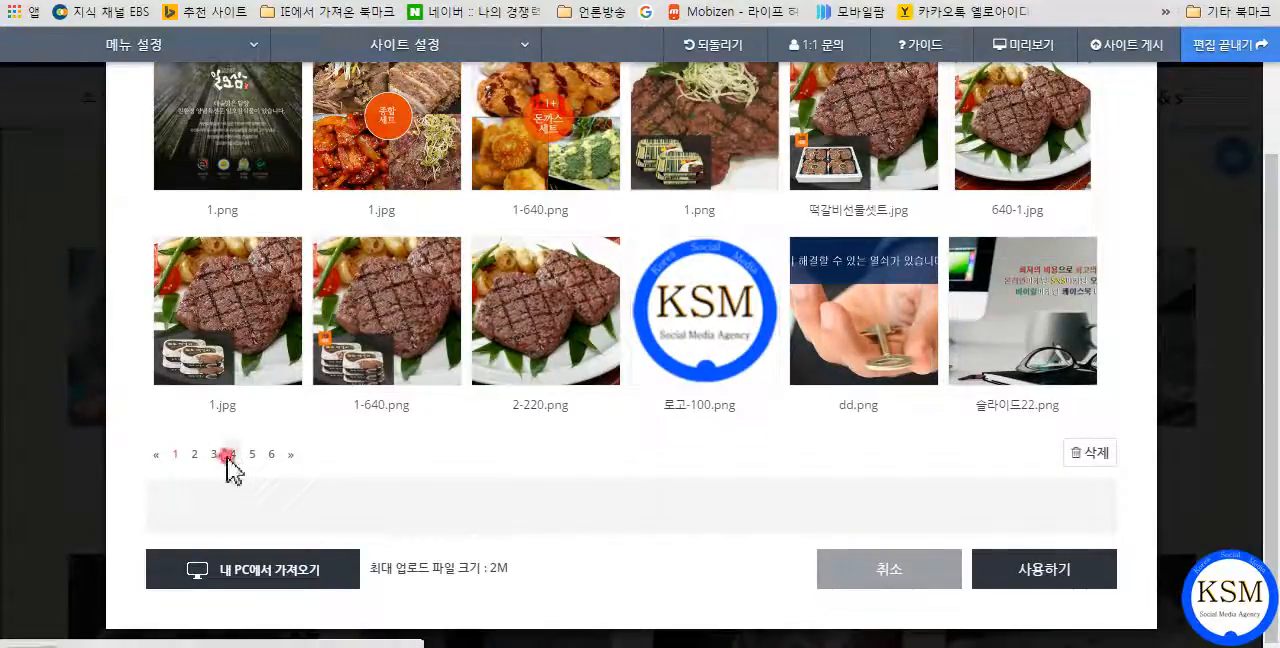
click(230, 455)
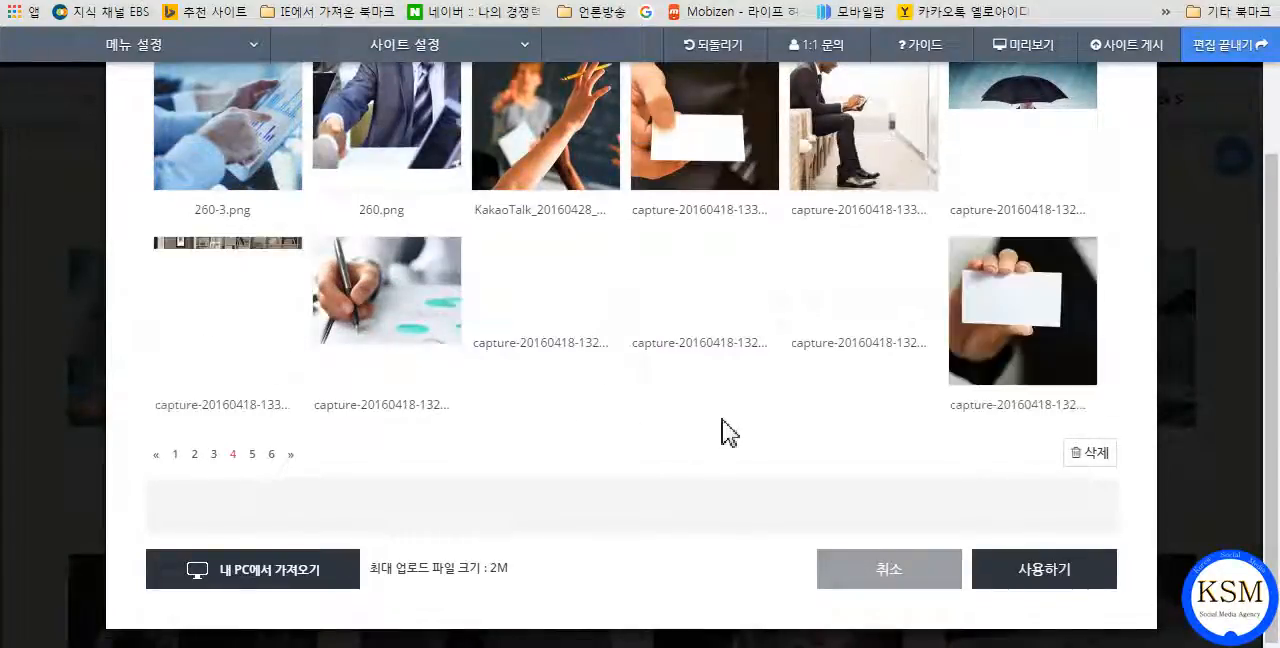
click(409, 337)
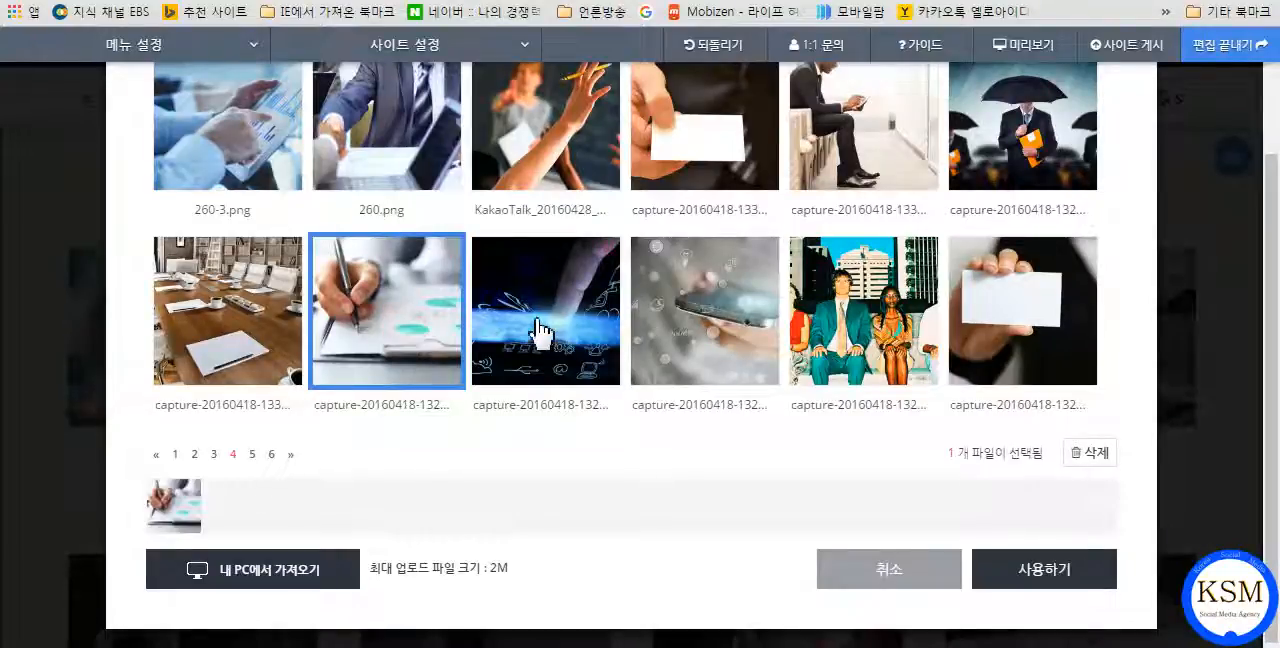
click(541, 331)
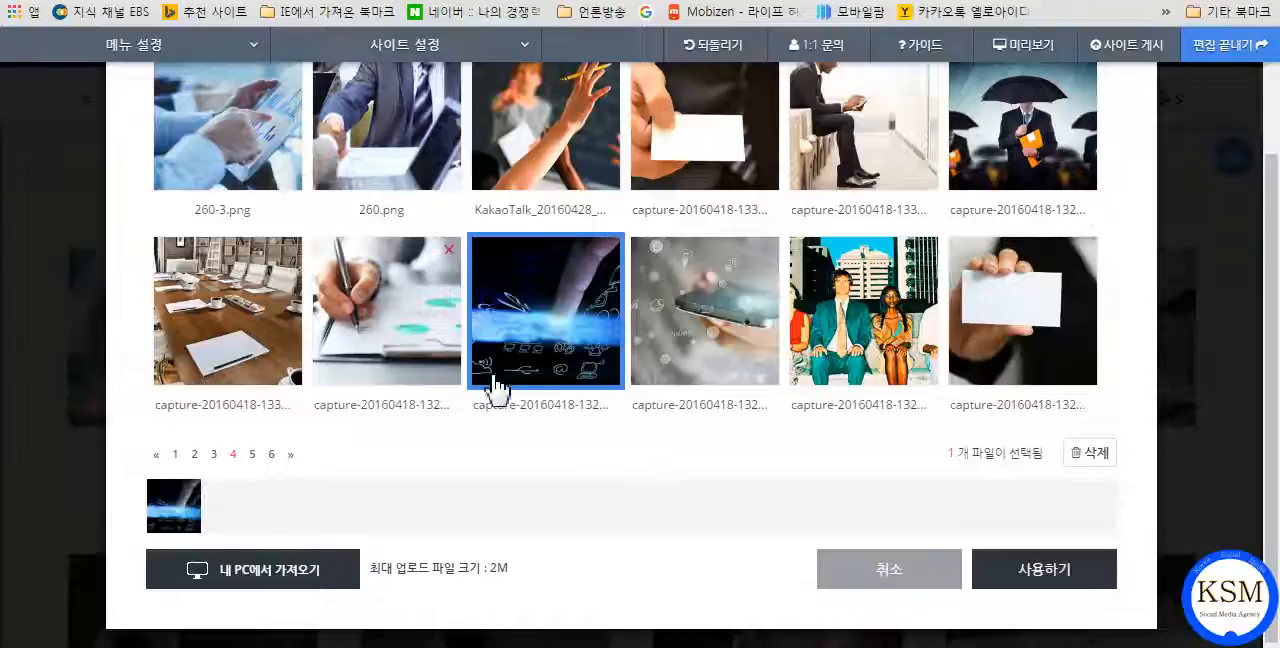
click(850, 570)
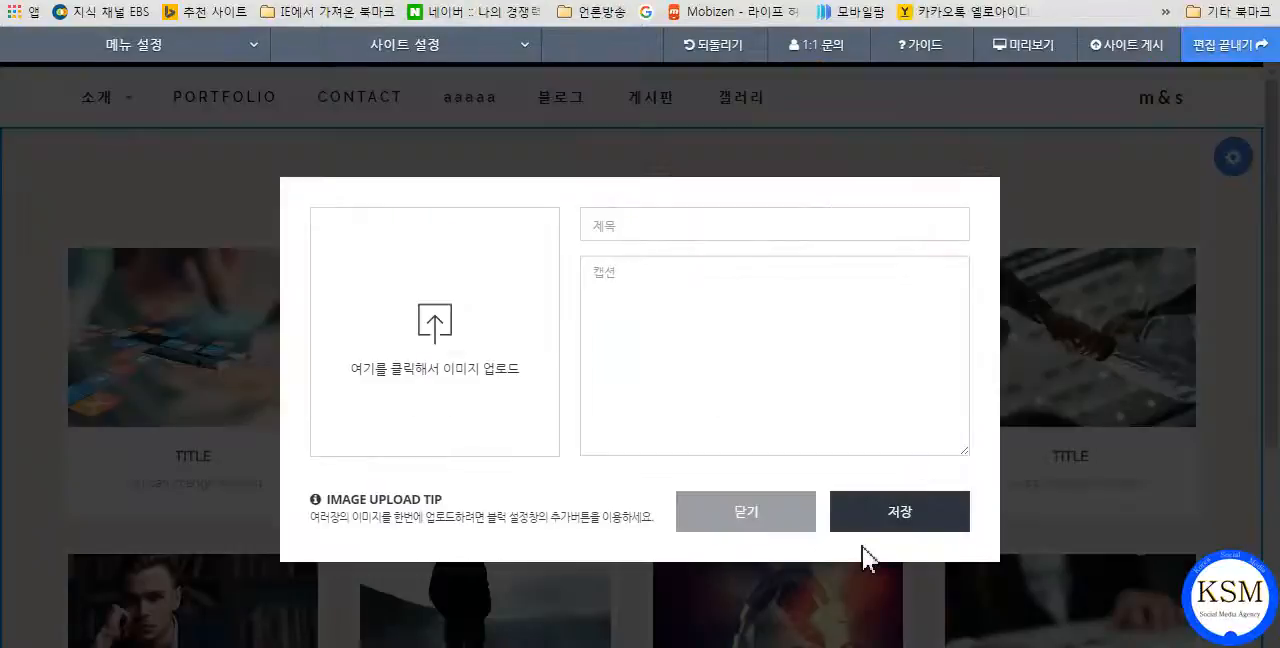
click(745, 512)
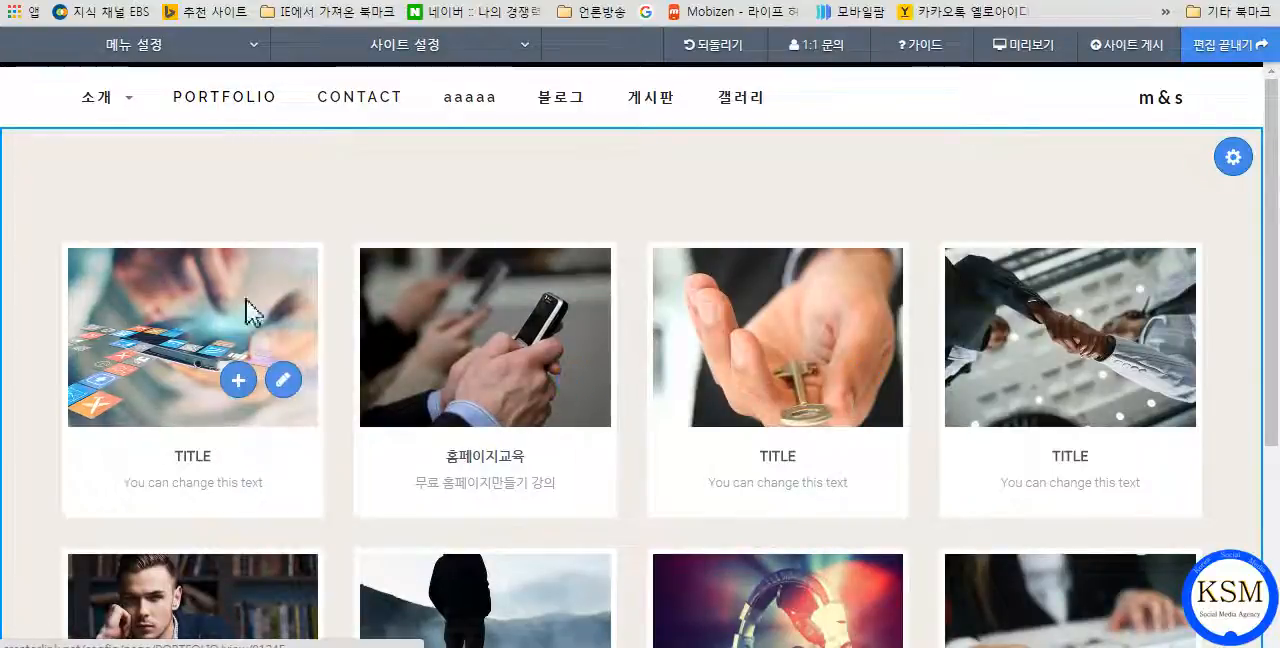
Open the image library for adding several images to the gallery block and go to its page 5.
click(1185, 408)
click(1180, 527)
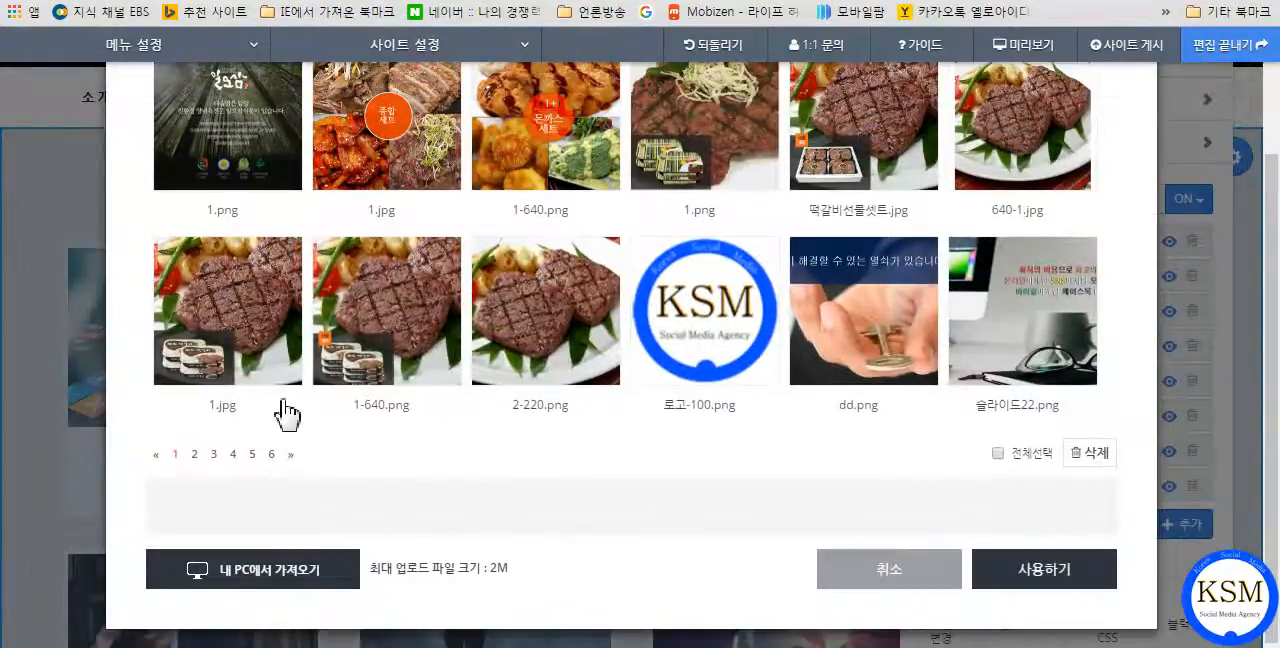
click(252, 456)
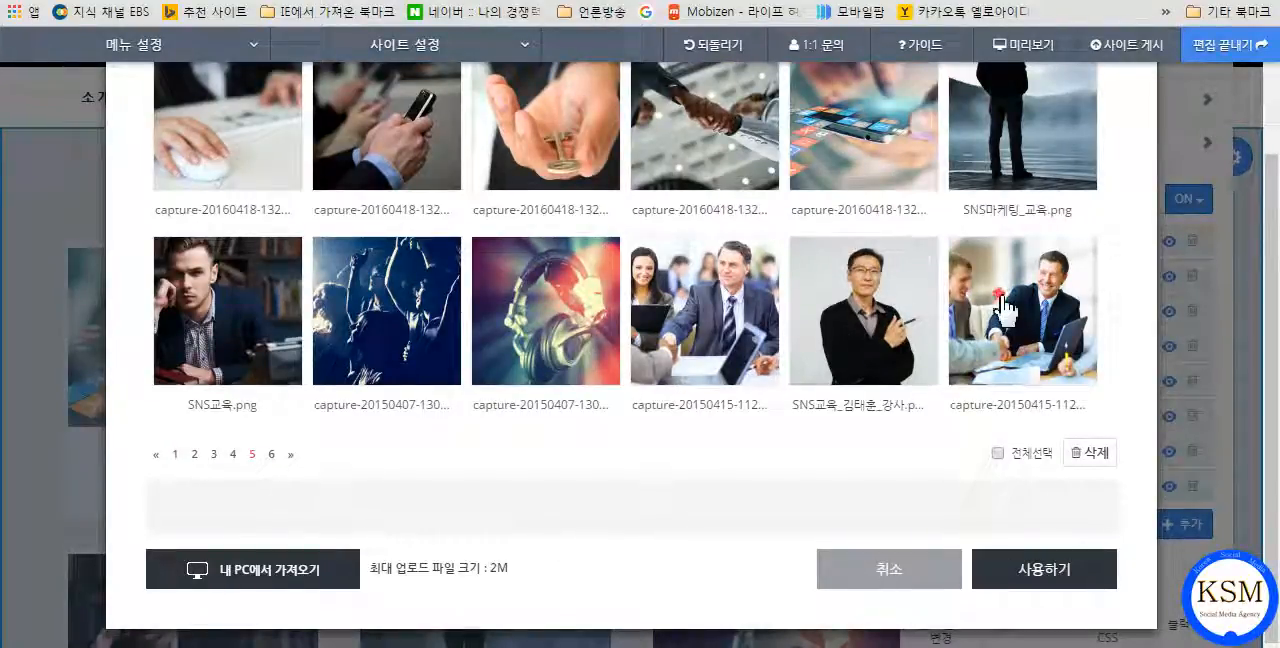
click(970, 312)
click(892, 302)
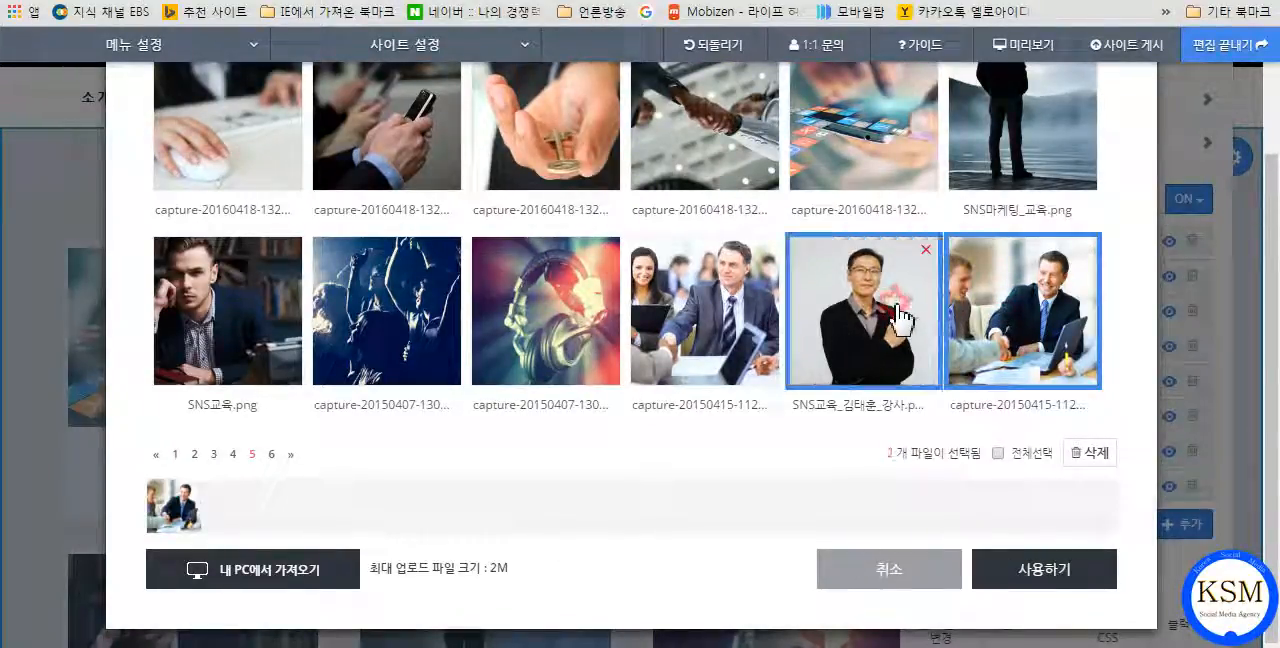
click(727, 308)
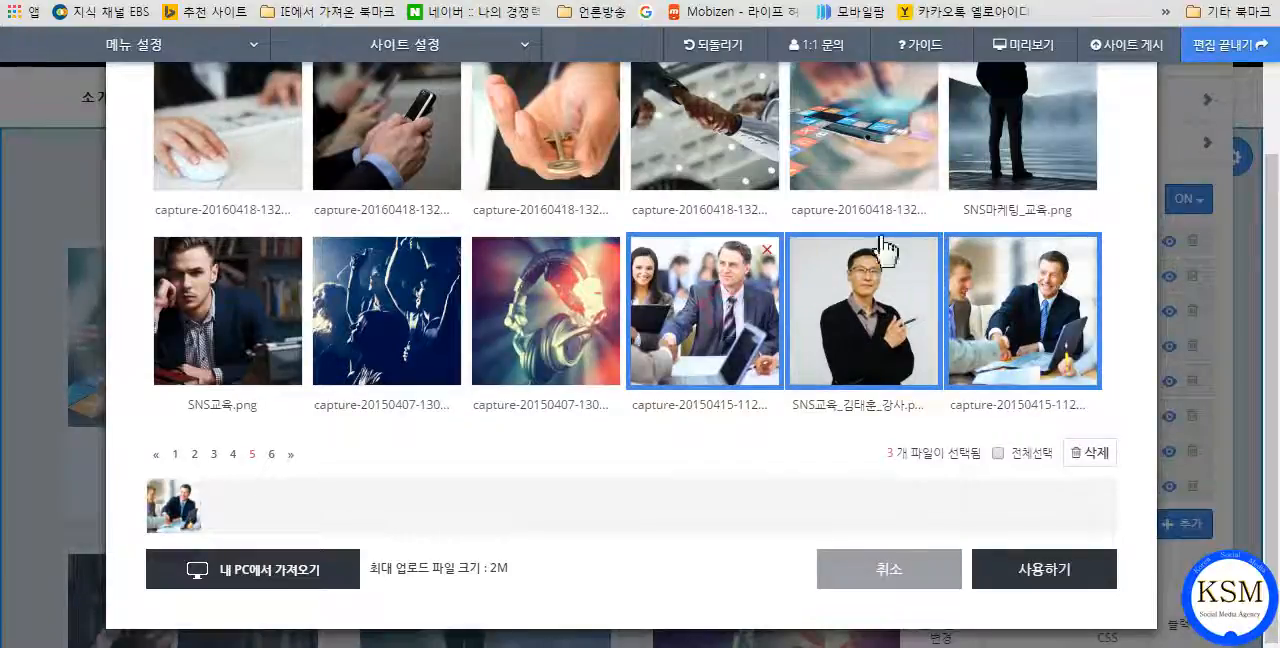
click(1015, 150)
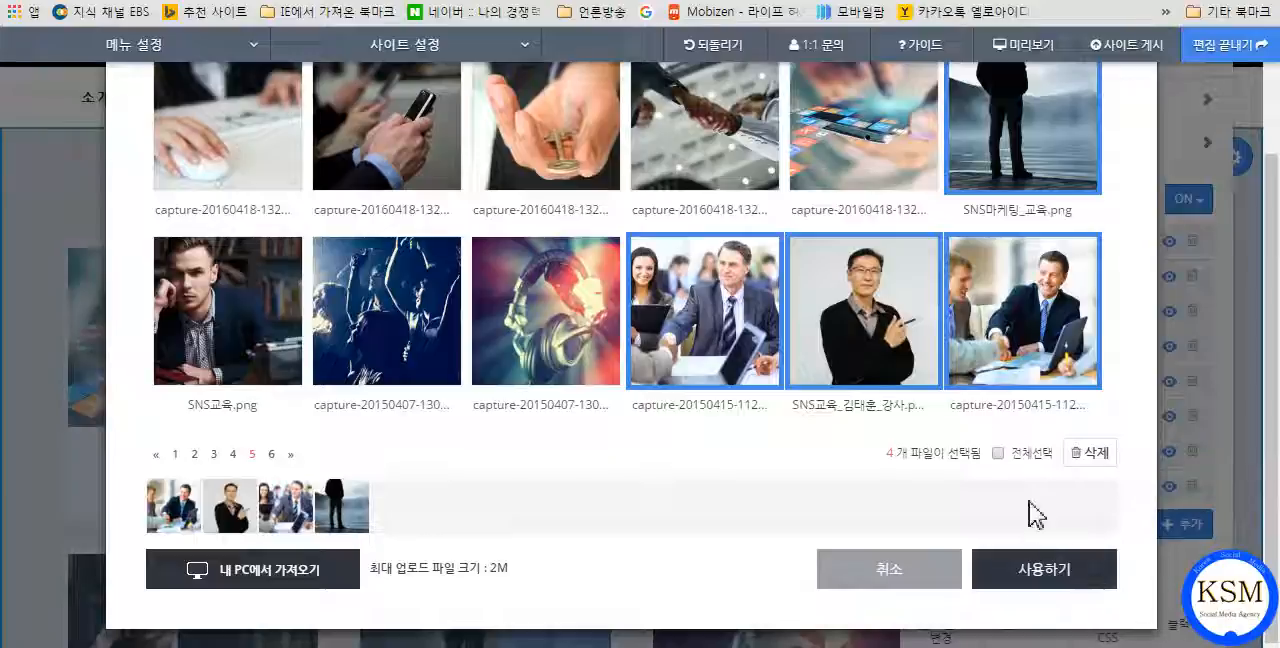
click(1004, 132)
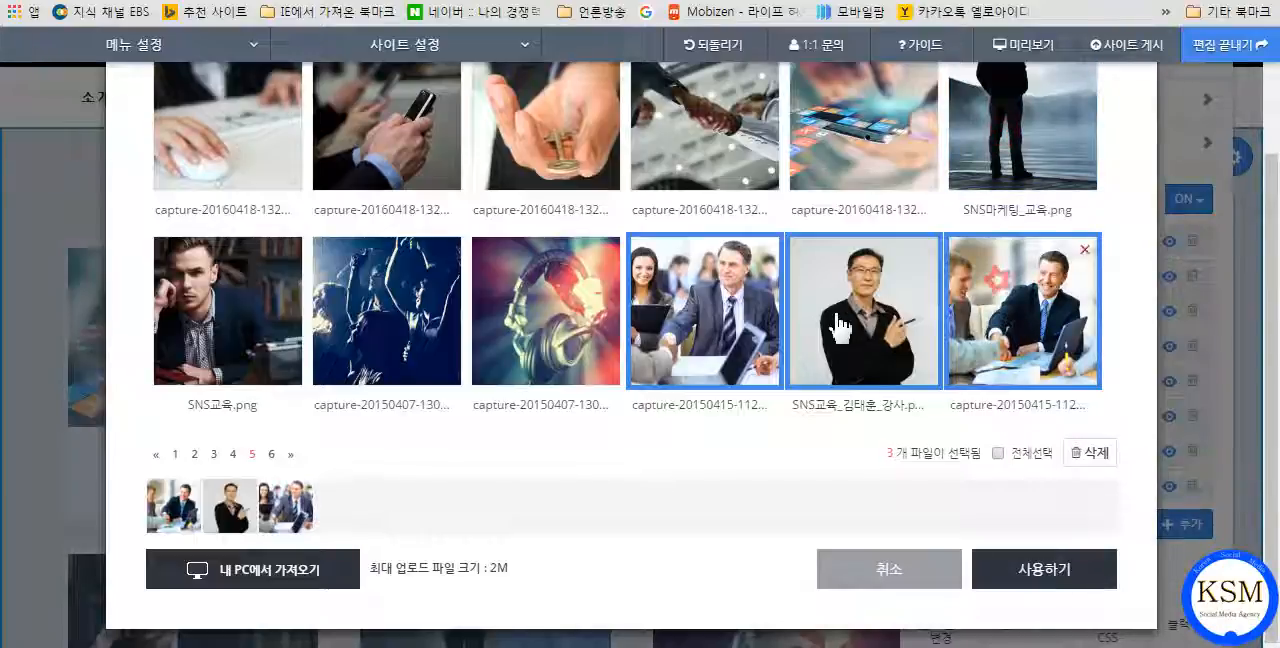
click(828, 485)
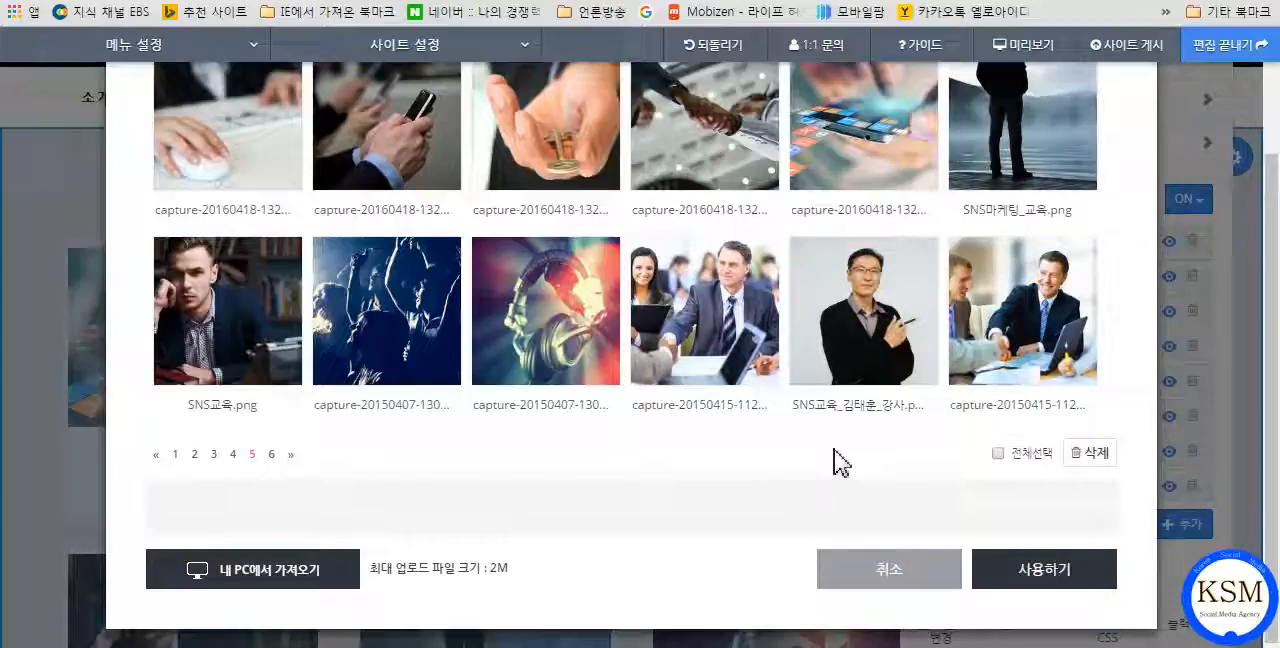
Add the two business meeting images and the portrait of the man in the black cardigan to the gallery.
mouse_move(1050, 358)
click(1045, 355)
click(880, 357)
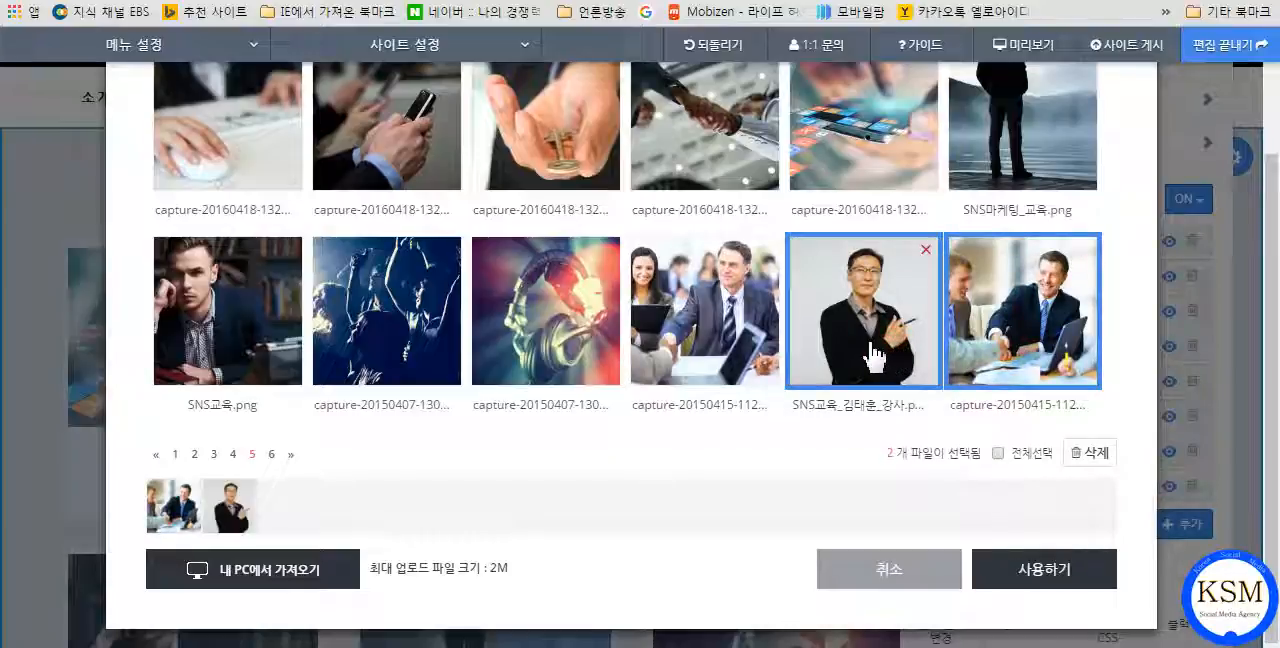
click(740, 352)
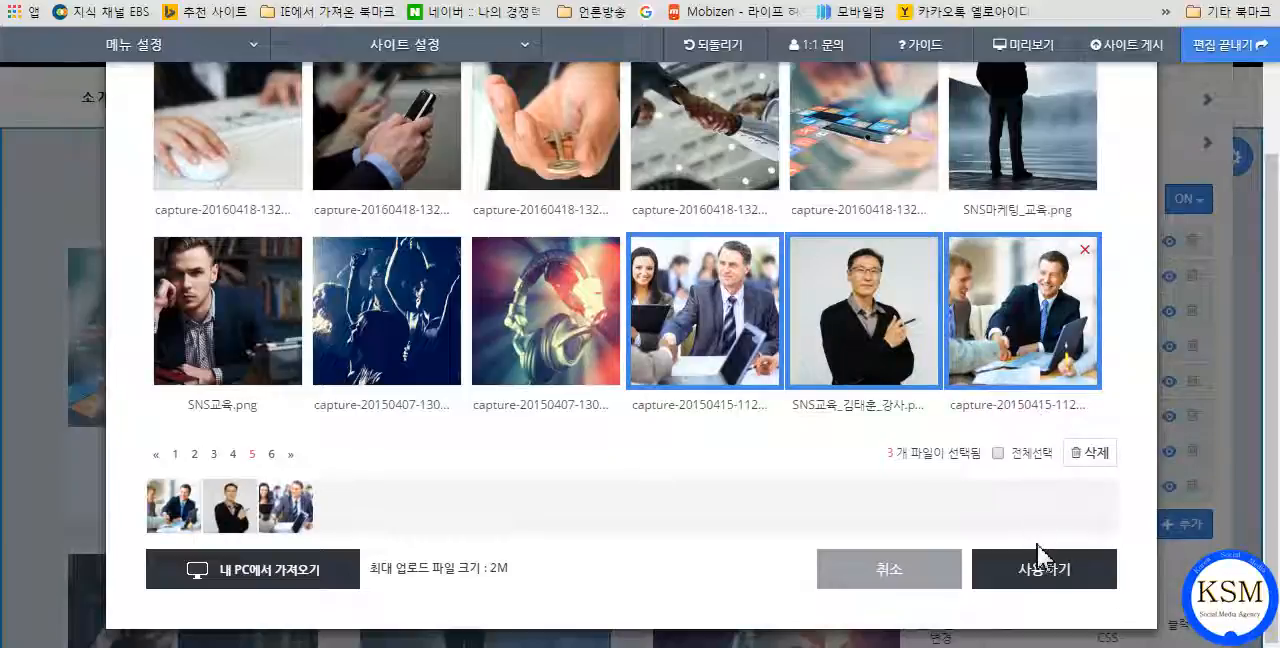
click(1036, 575)
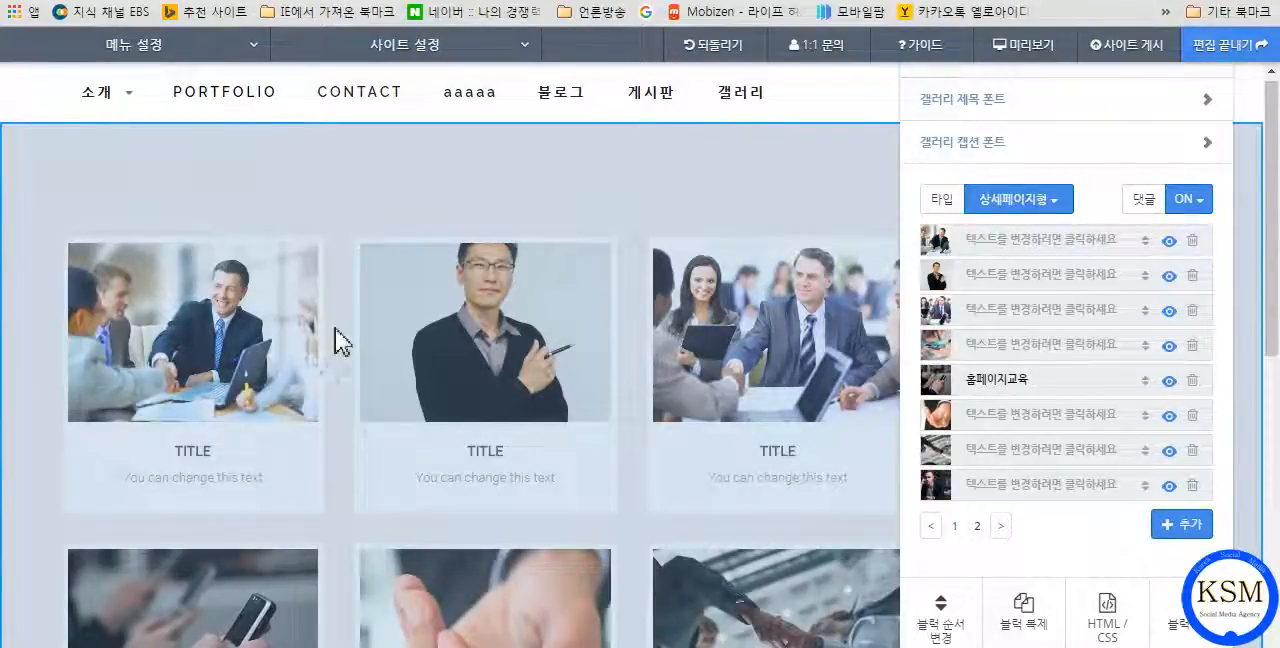
click(1184, 525)
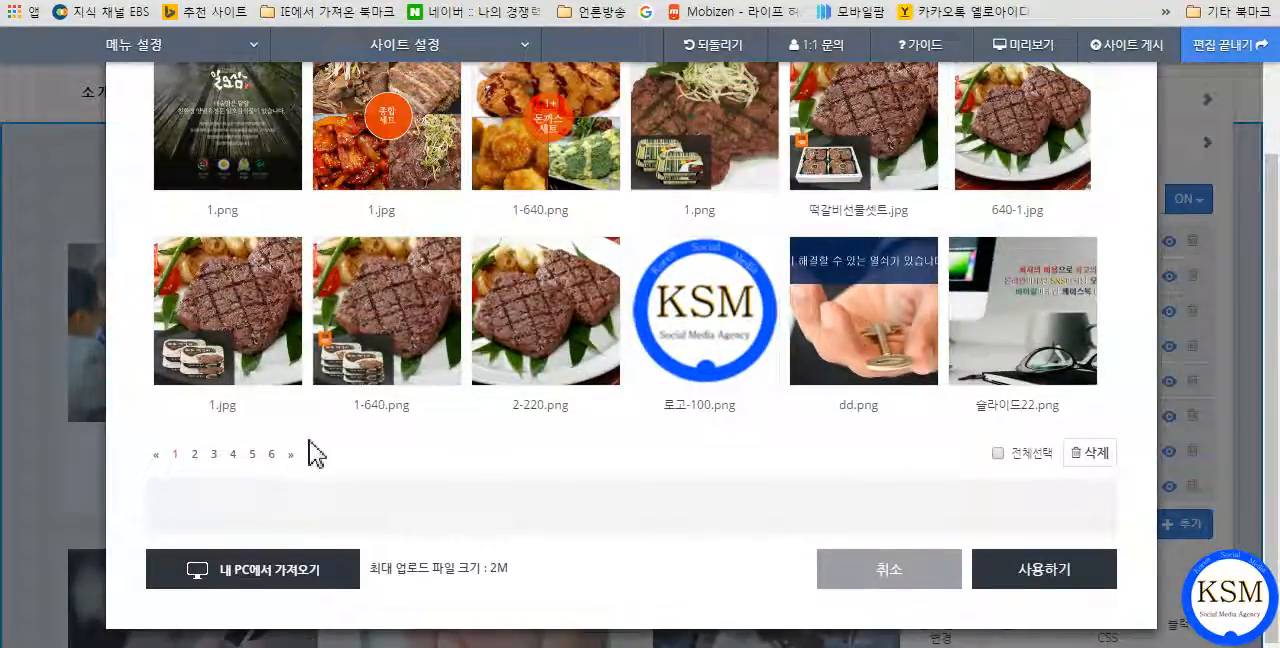
click(252, 454)
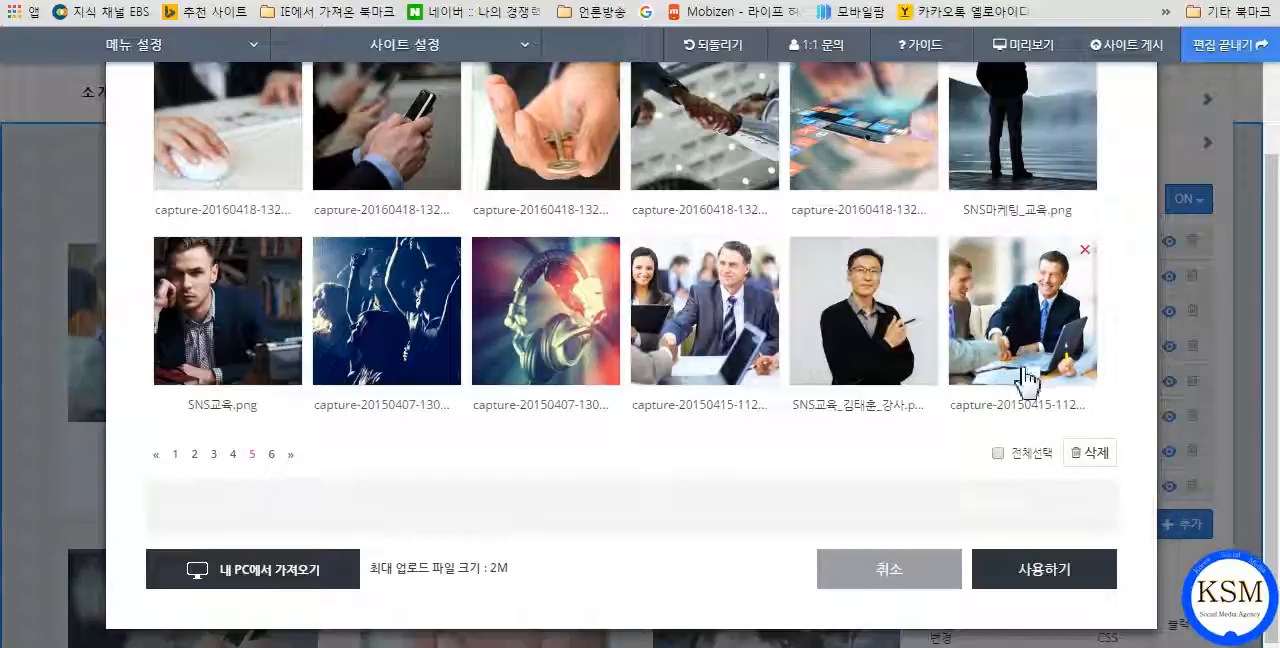
click(920, 572)
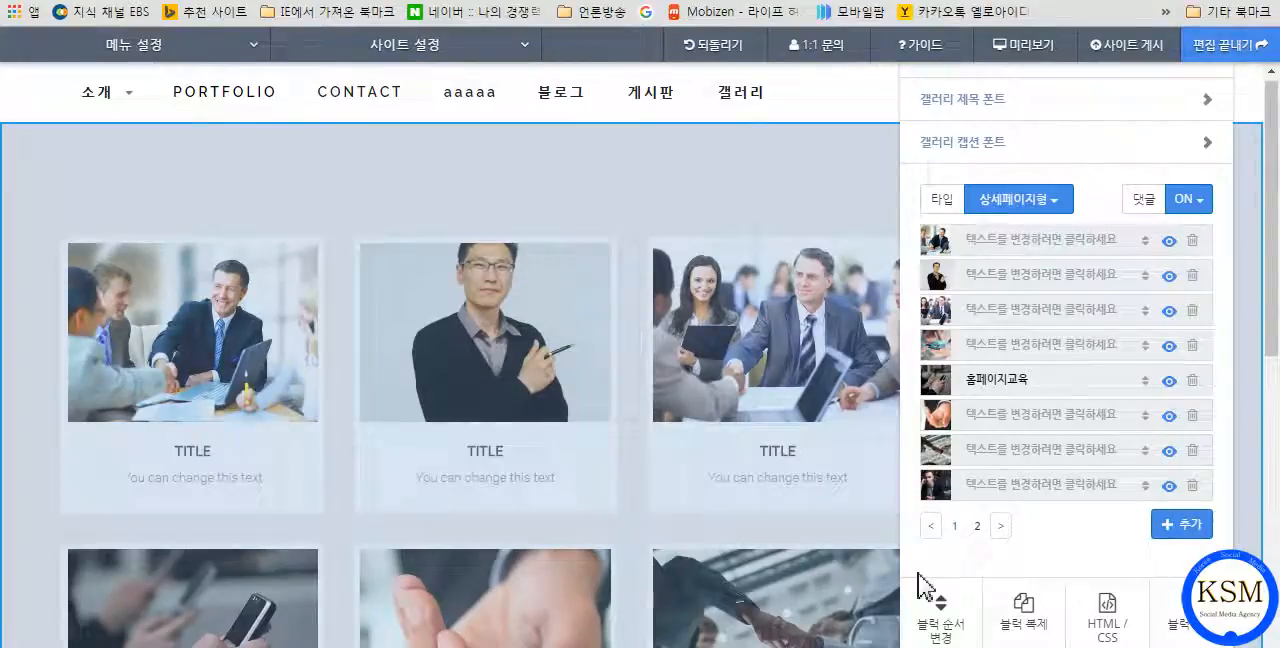
click(731, 166)
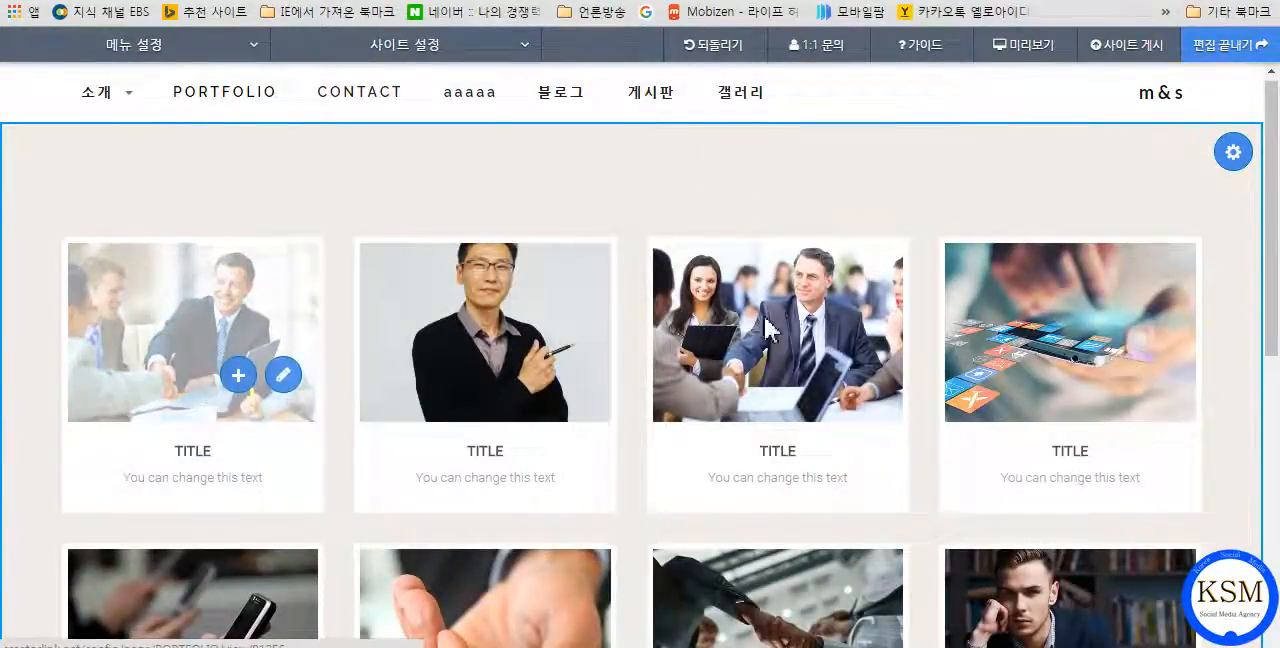
Reduce the gallery to four items, keeping the first meeting image, the cardigan portrait, the app icons image and the "홈페이지교육" item.
mouse_move(772, 372)
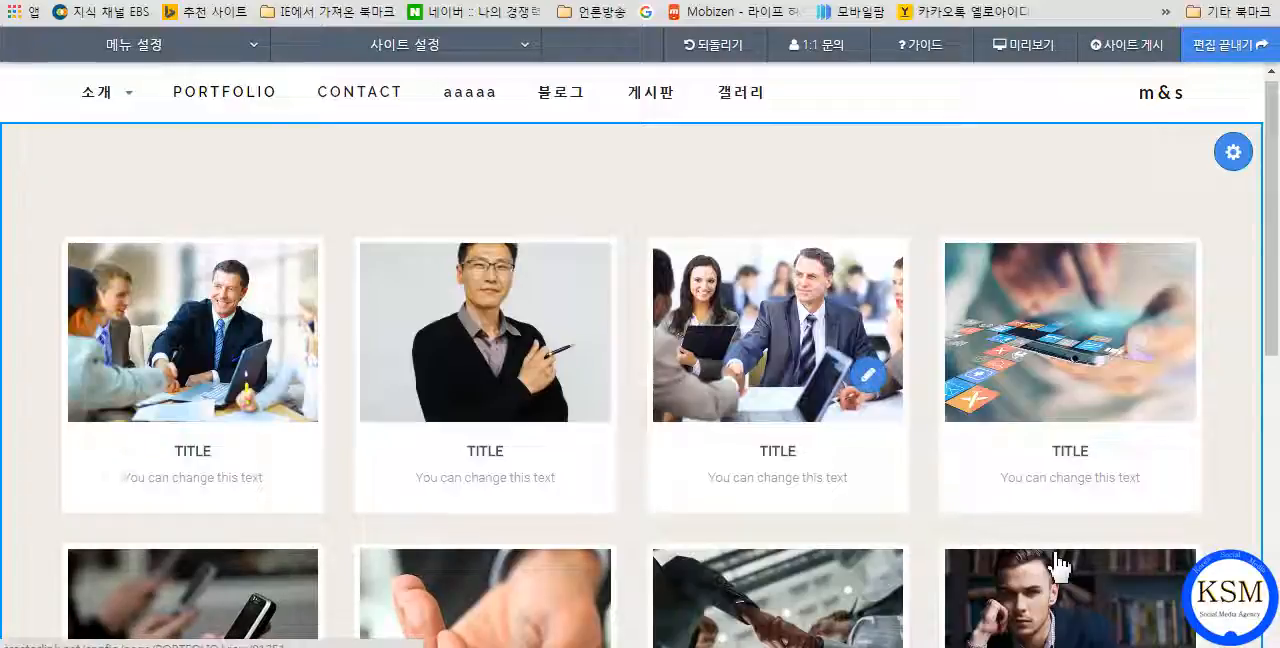
scroll(852, 287, down, 1)
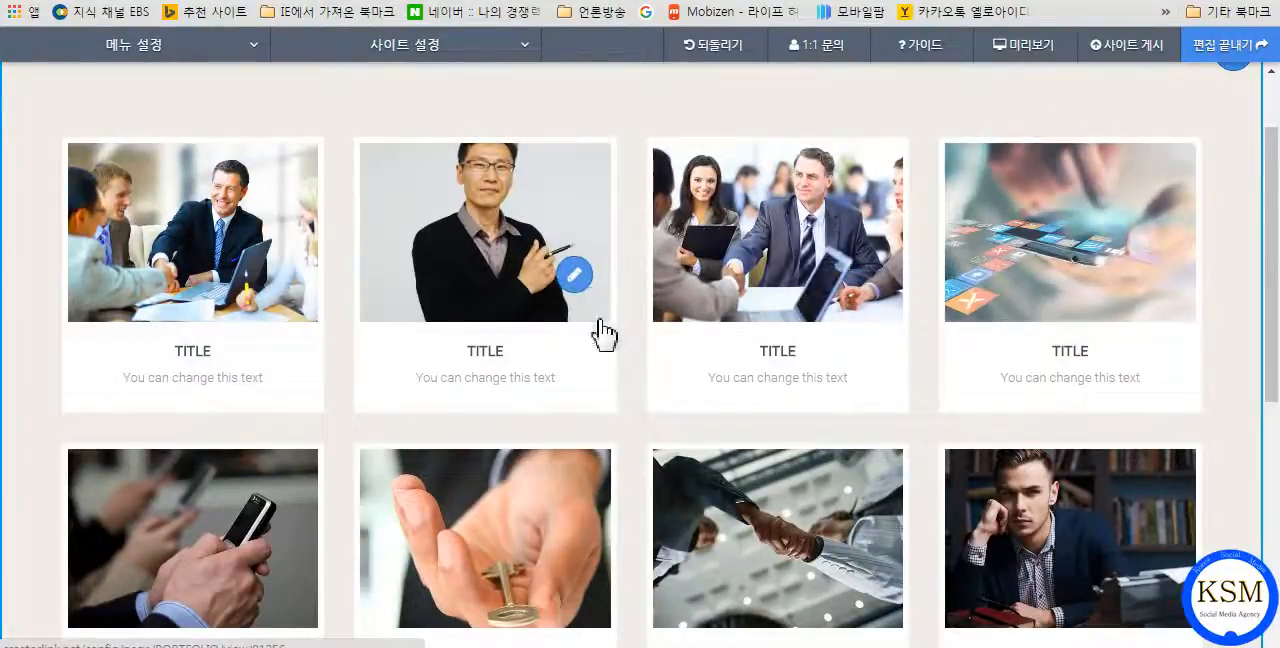
click(998, 323)
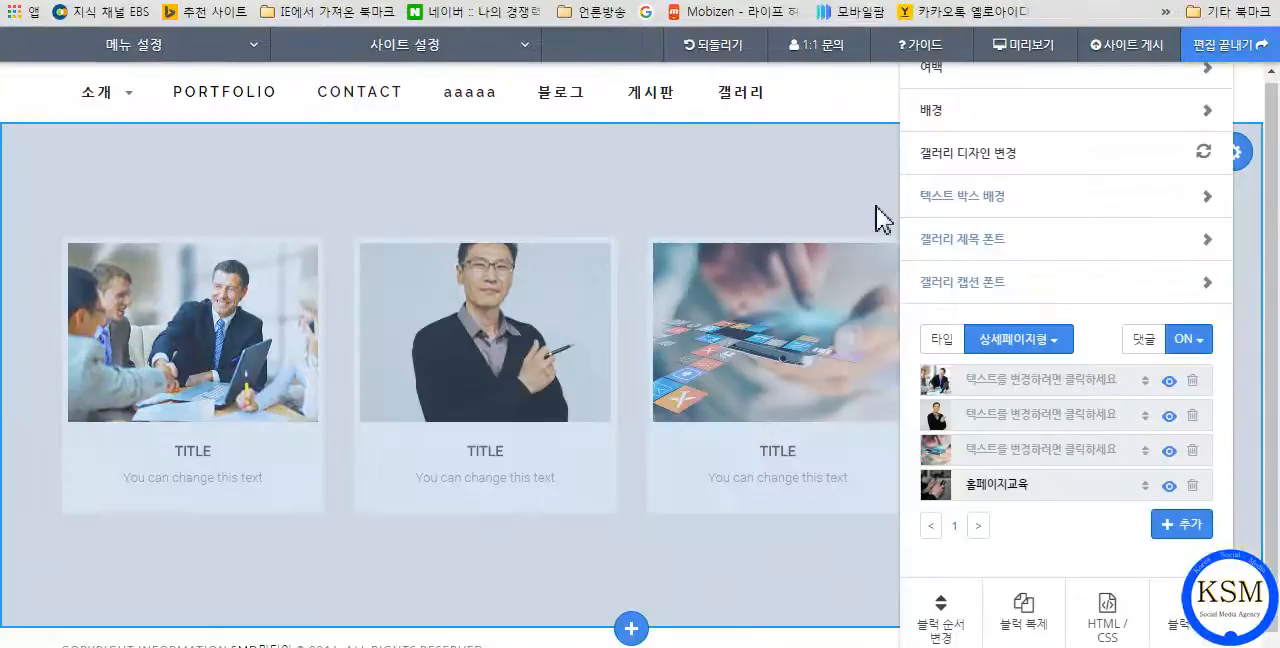
Set the gallery block's top and bottom padding to 8 px each and close its settings.
click(970, 72)
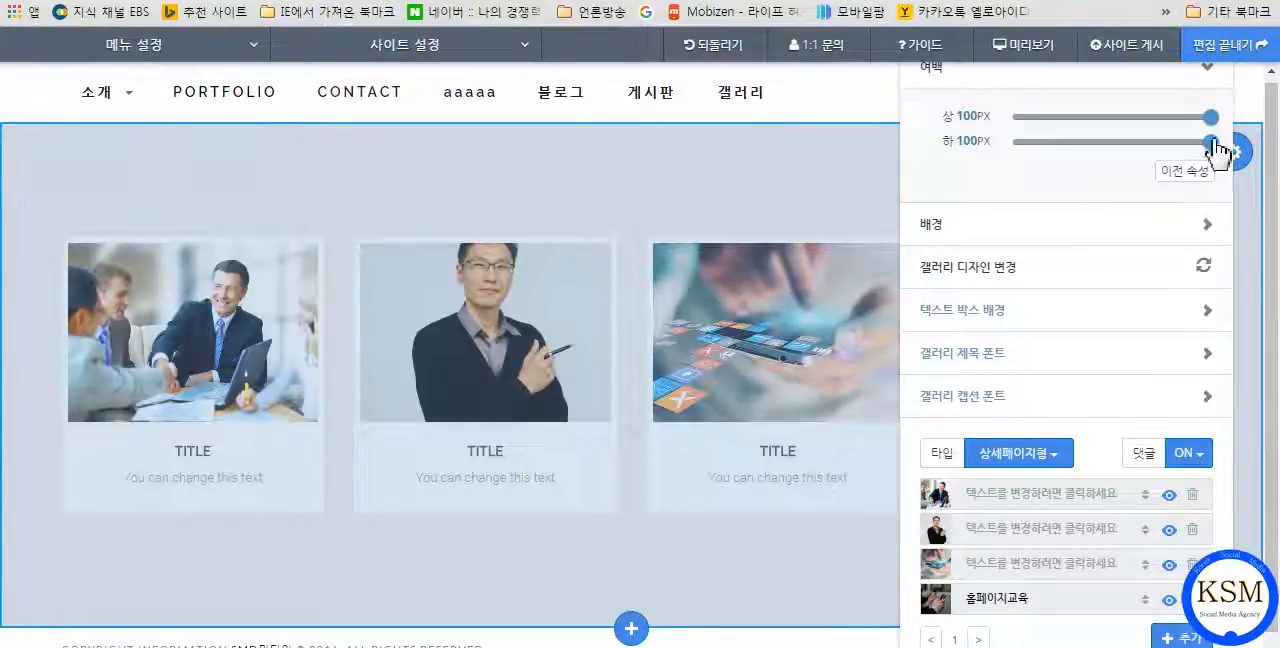
drag(1211, 120, 1057, 142)
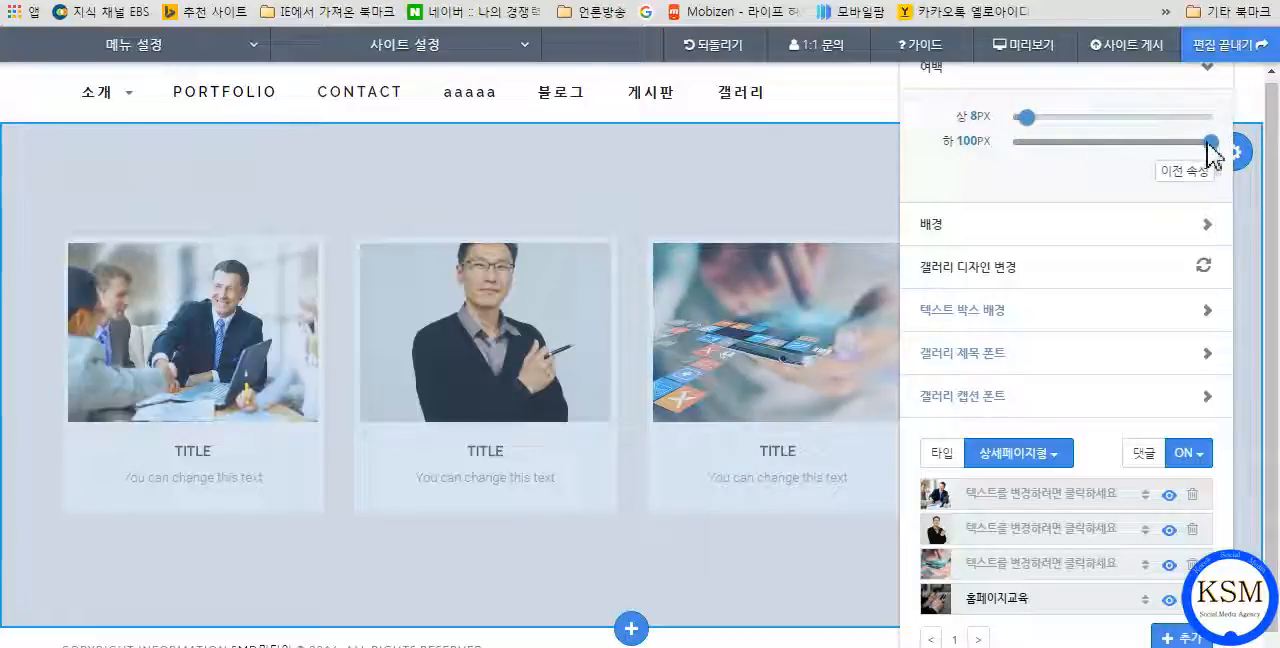
drag(1211, 143, 1031, 150)
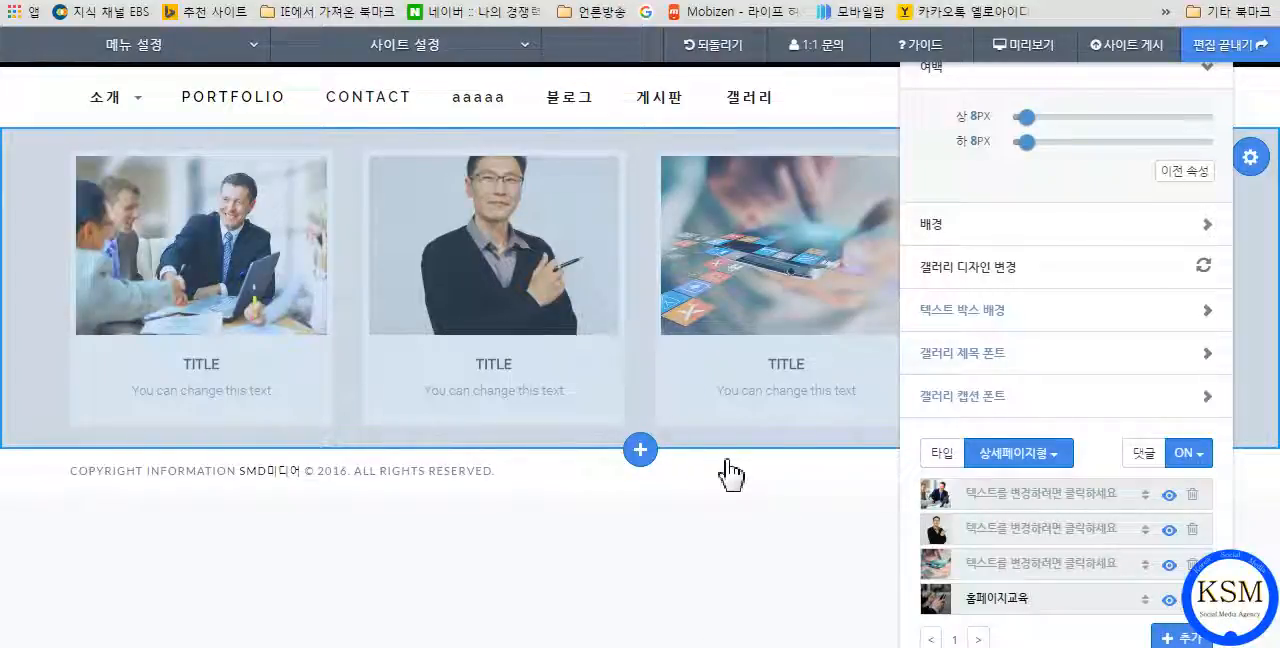
click(715, 511)
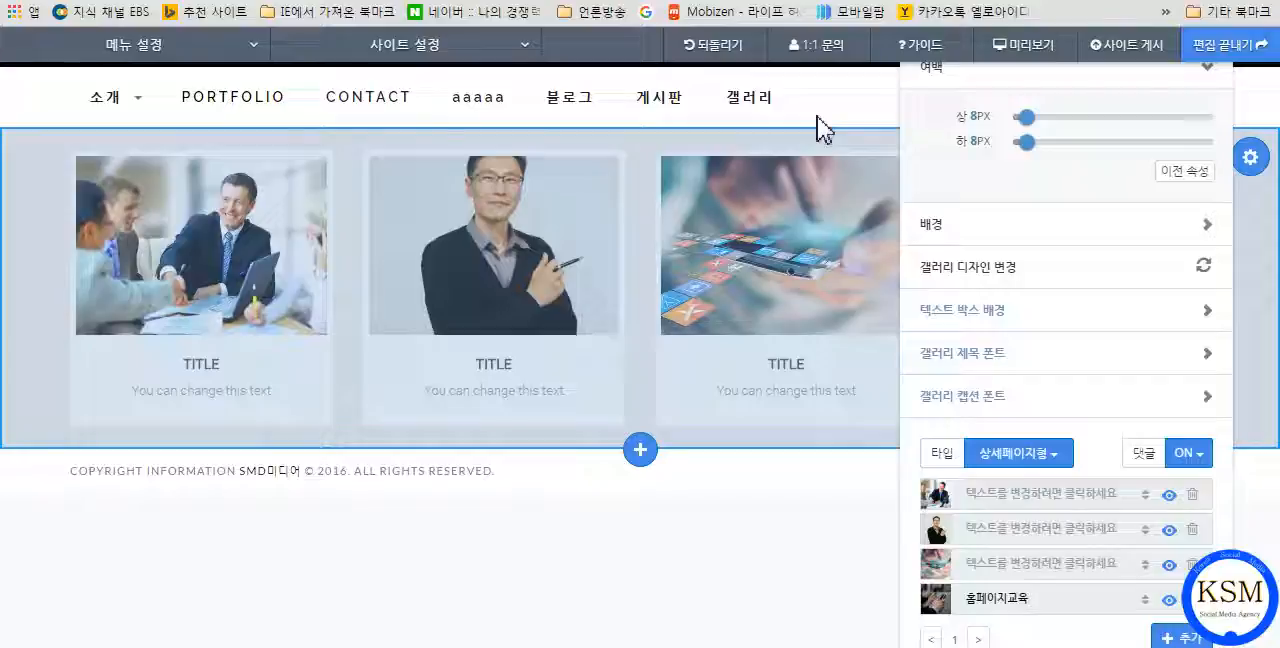
click(737, 586)
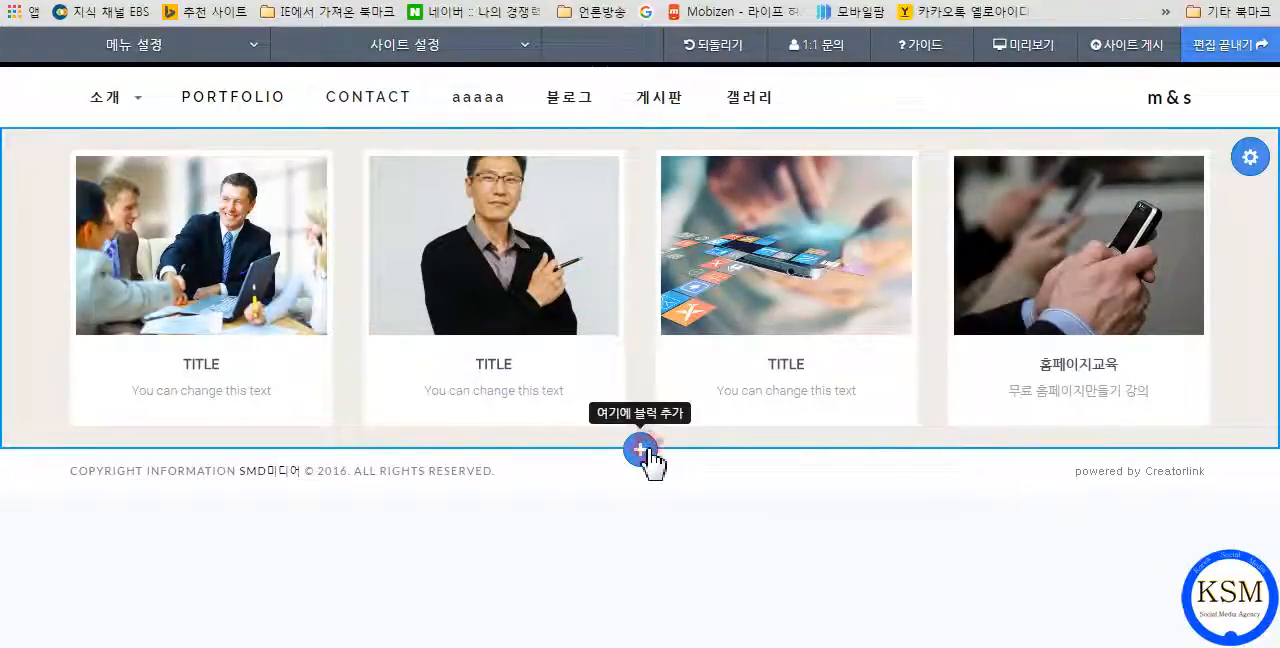
Insert the MUSIC gallery block with circular images below the portfolio gallery and look over both blocks.
click(642, 452)
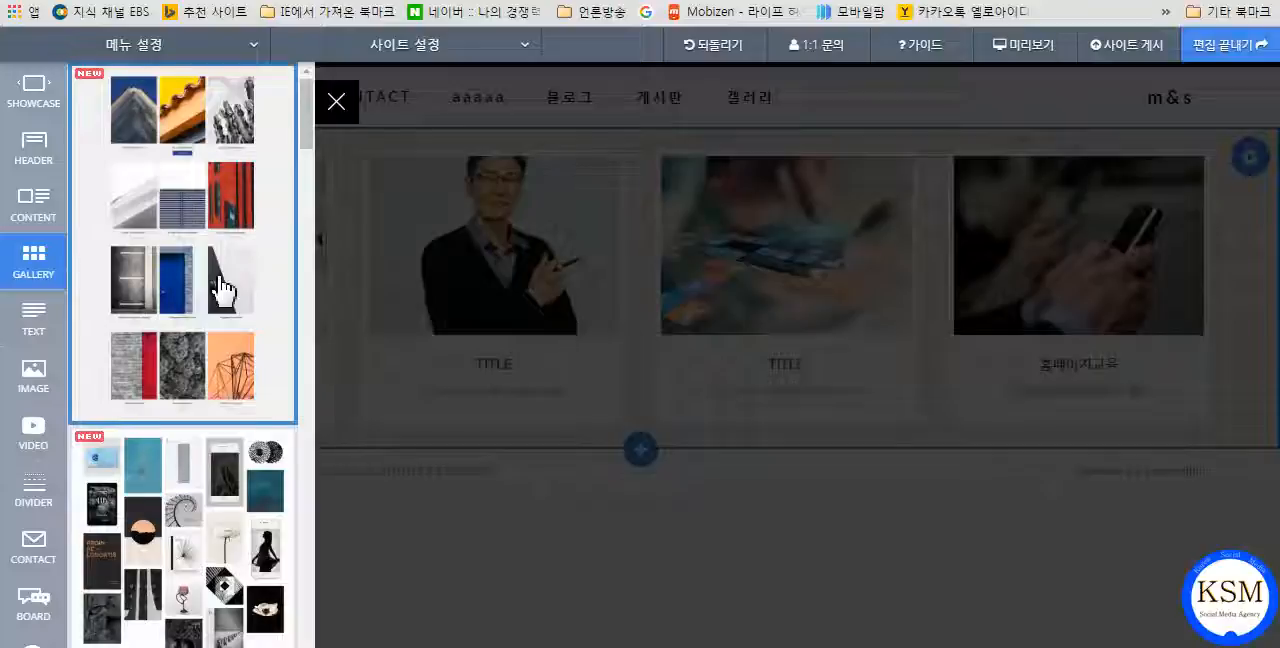
scroll(222, 290, down, 10)
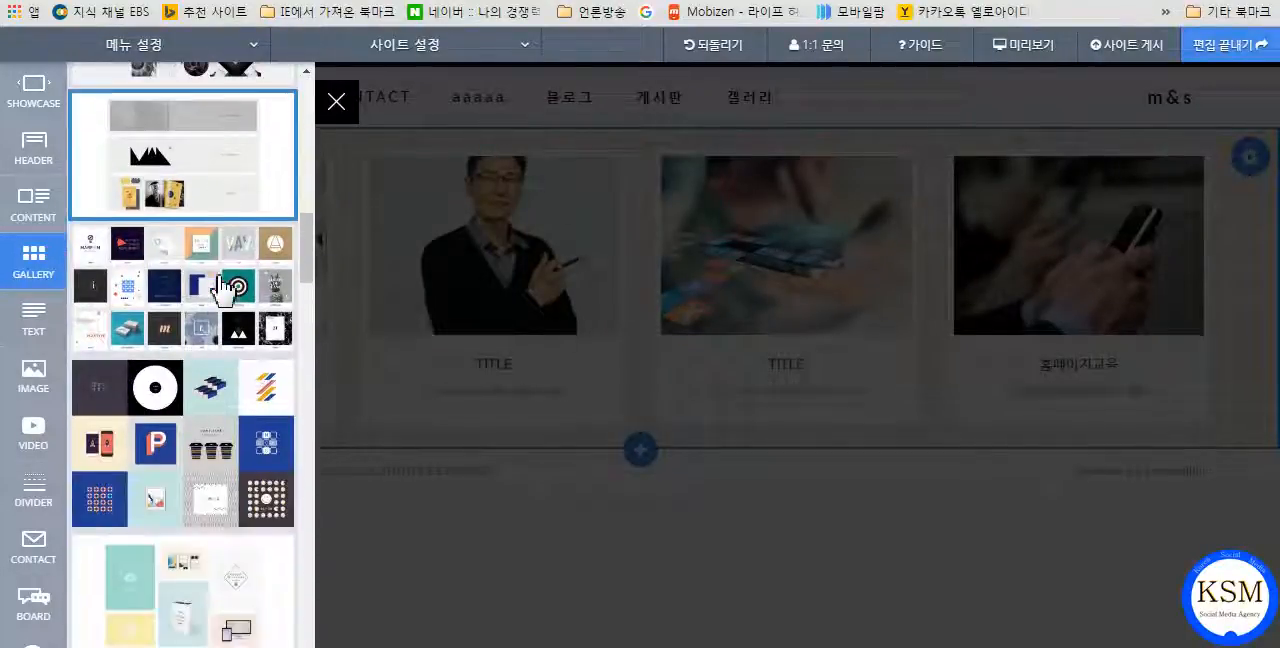
scroll(222, 290, down, 10)
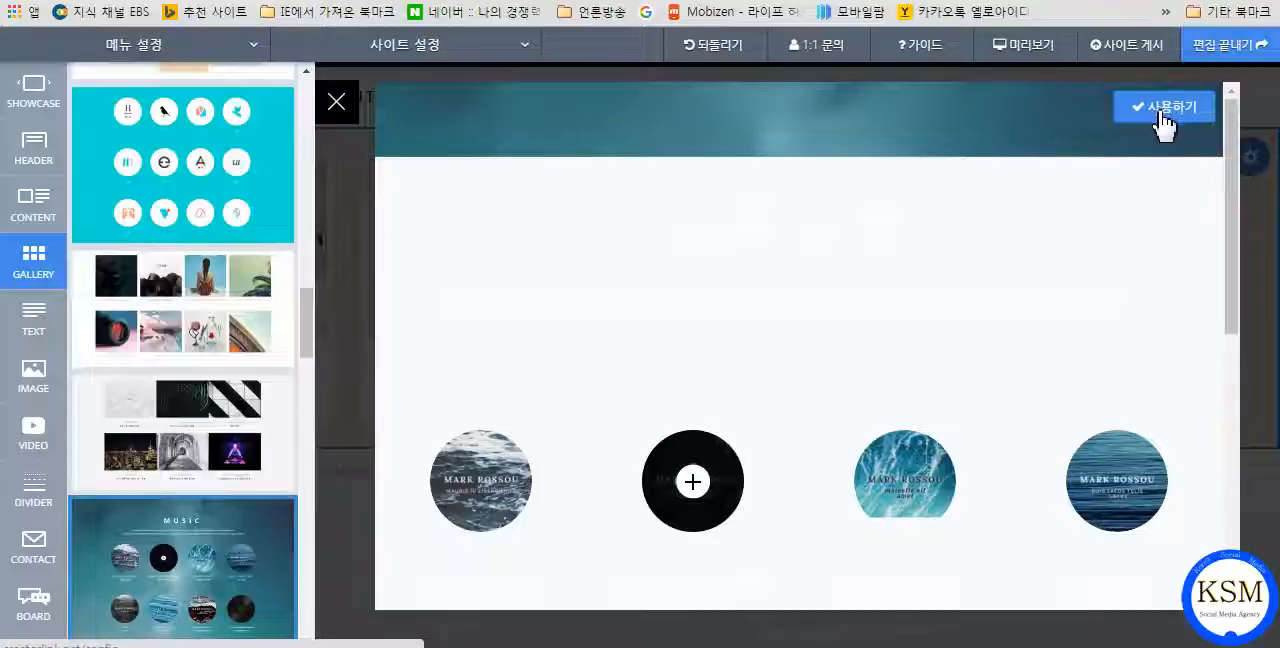
click(1163, 110)
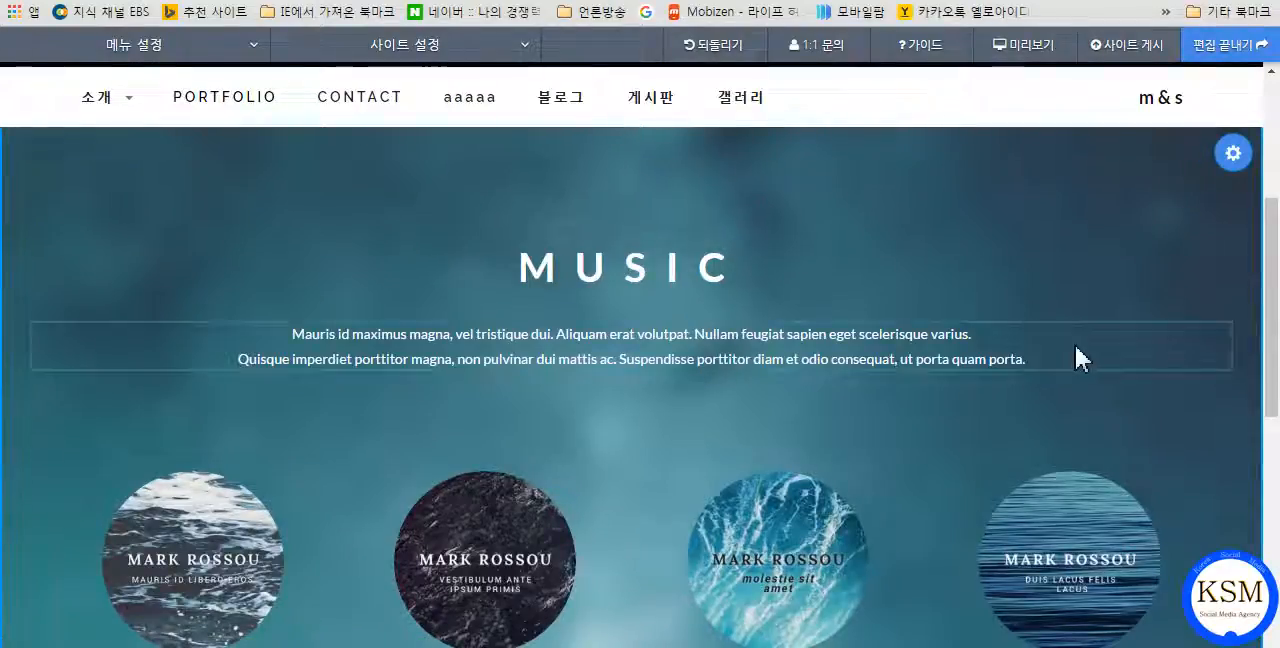
scroll(1103, 330, up, 3)
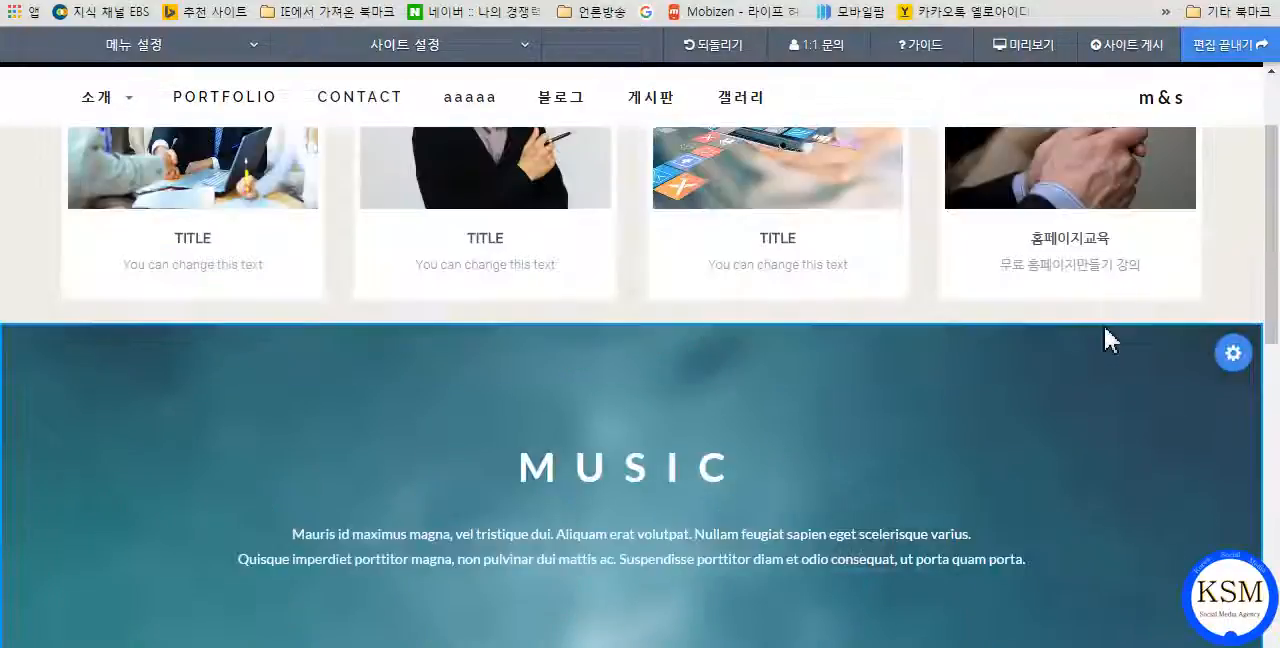
scroll(1108, 340, up, 1)
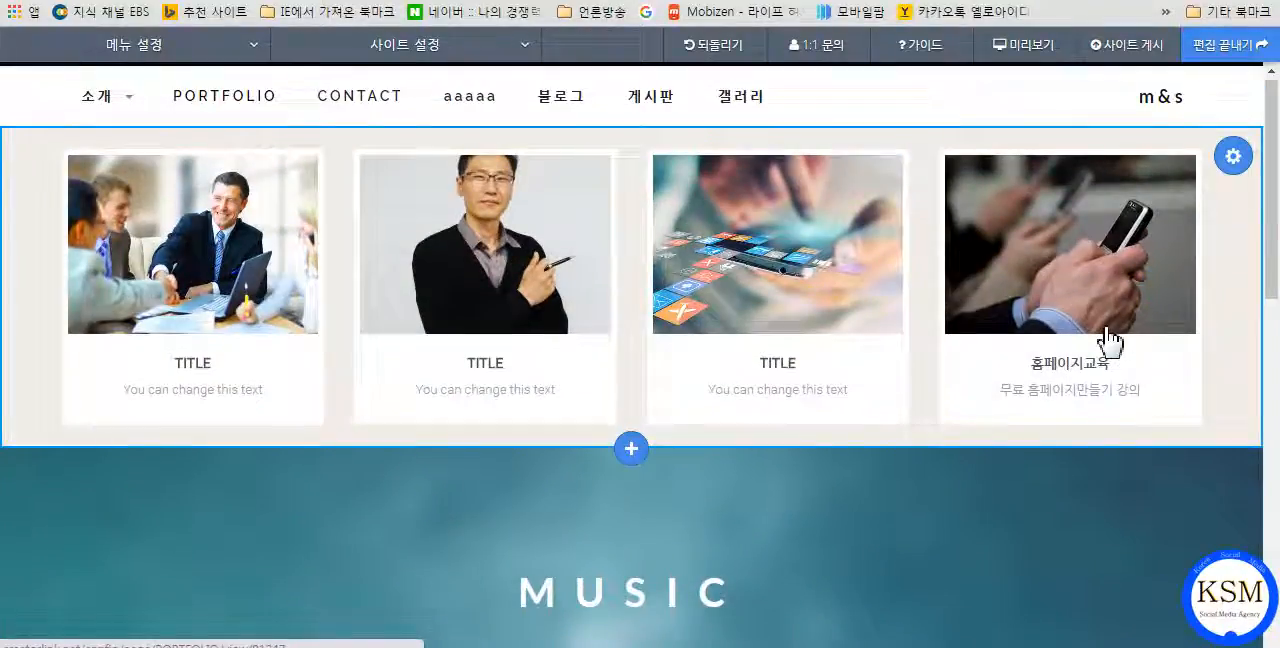
scroll(1105, 335, down, 1)
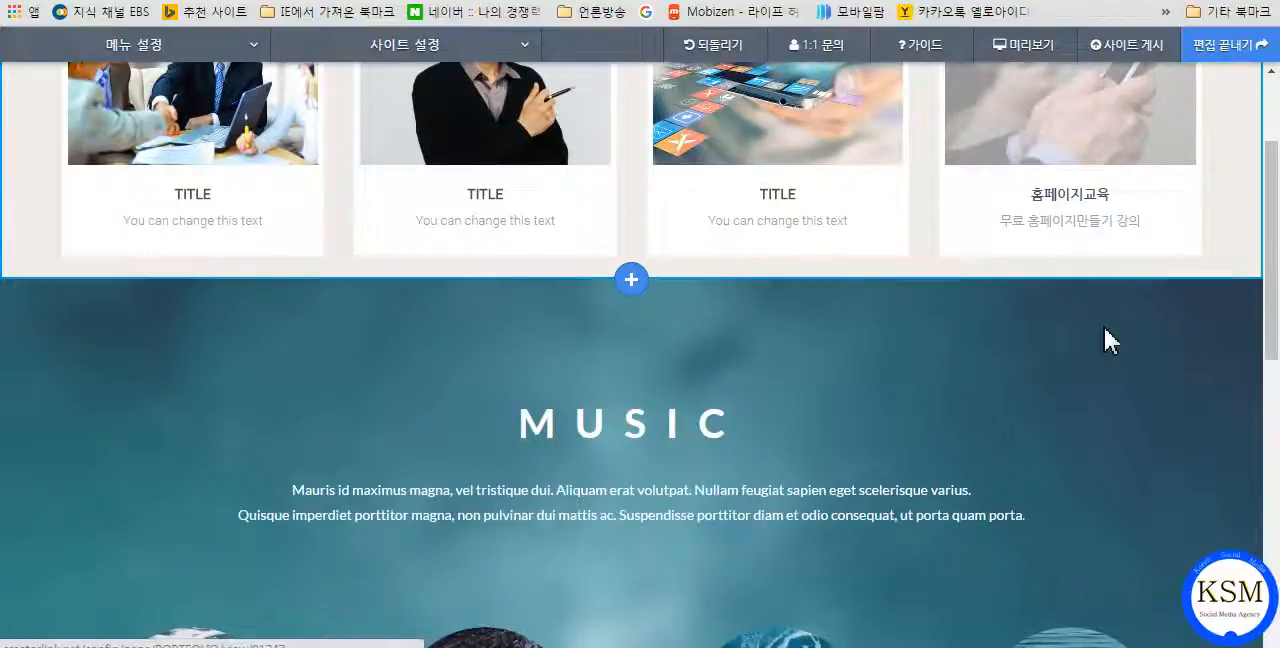
Set the MUSIC gallery block's top and bottom padding to 8 px each.
scroll(1105, 335, down, 2)
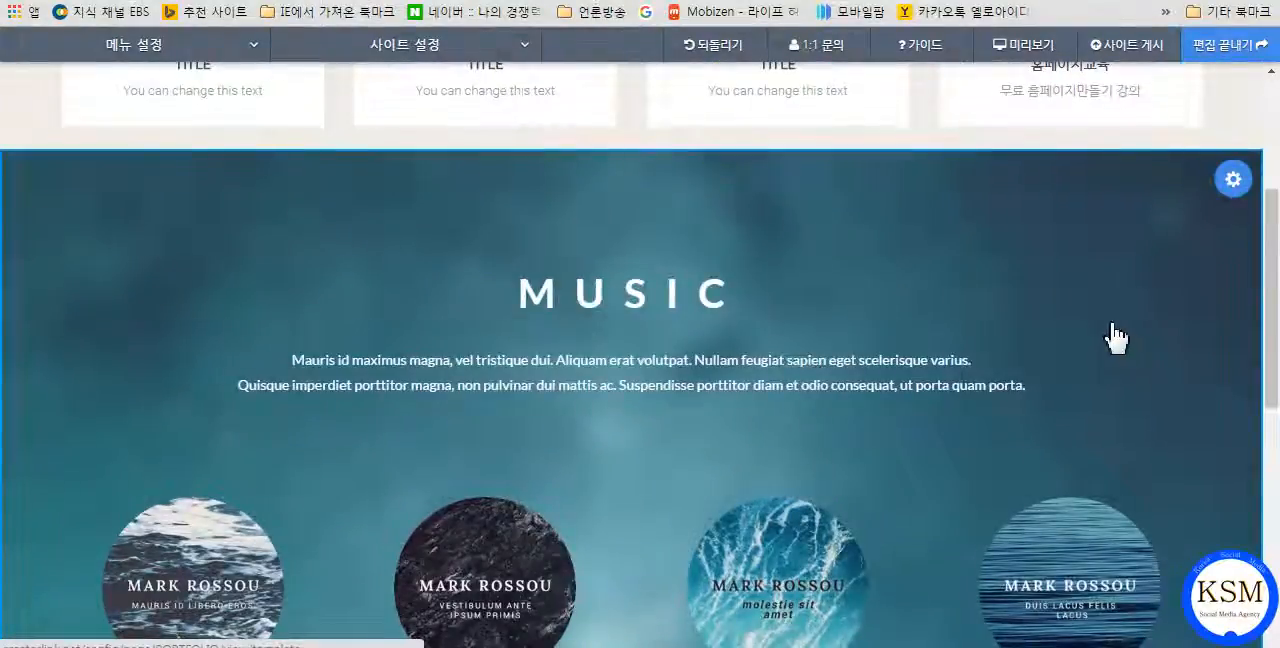
scroll(1106, 346, down, 3)
scroll(1140, 288, down, 3)
scroll(1140, 288, up, 2)
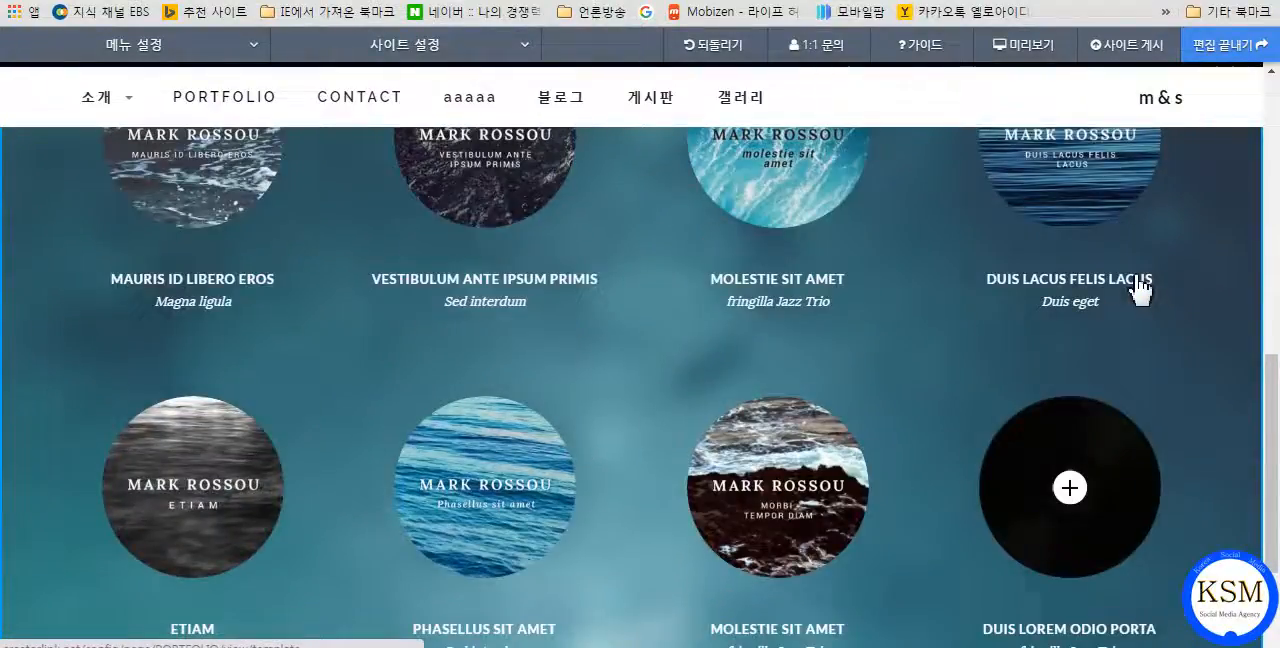
scroll(1140, 288, up, 2)
scroll(1136, 270, up, 2)
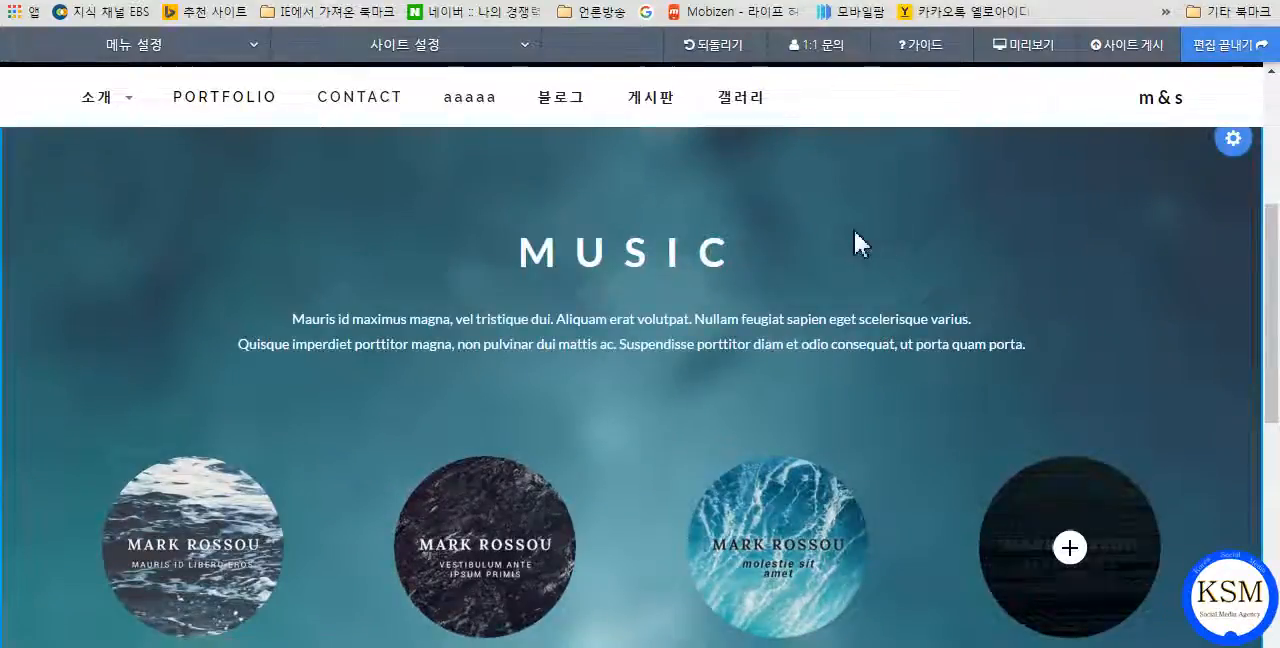
scroll(651, 249, up, 3)
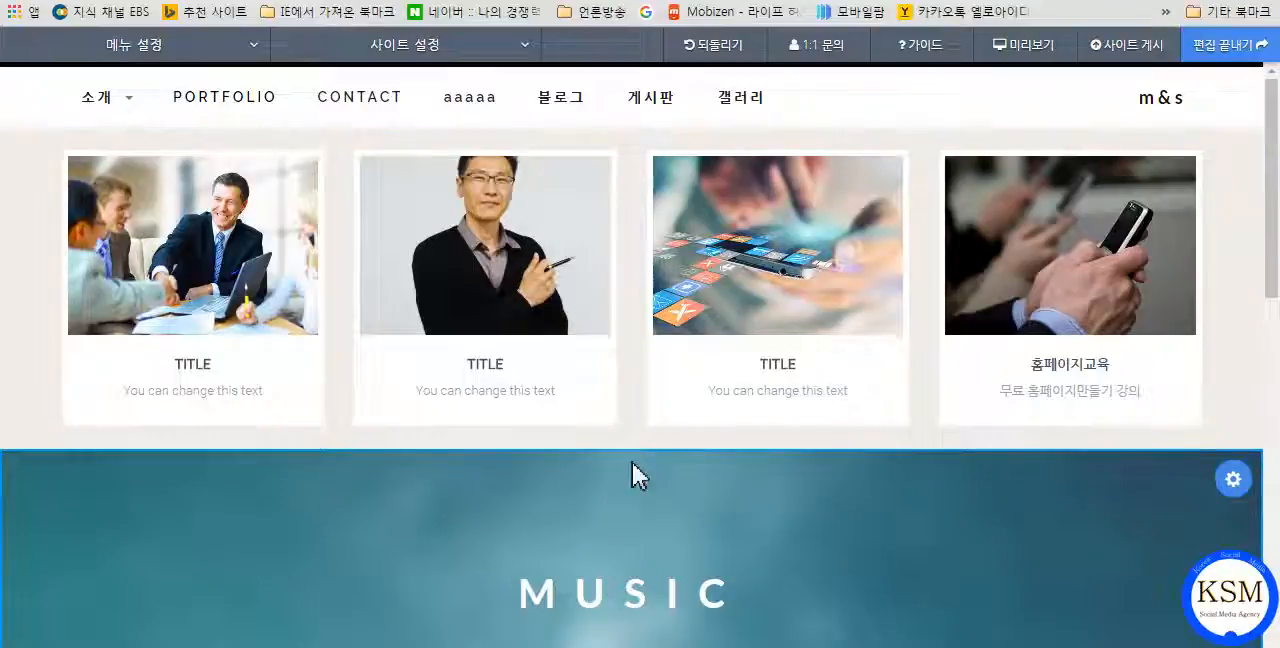
click(1233, 482)
click(1012, 208)
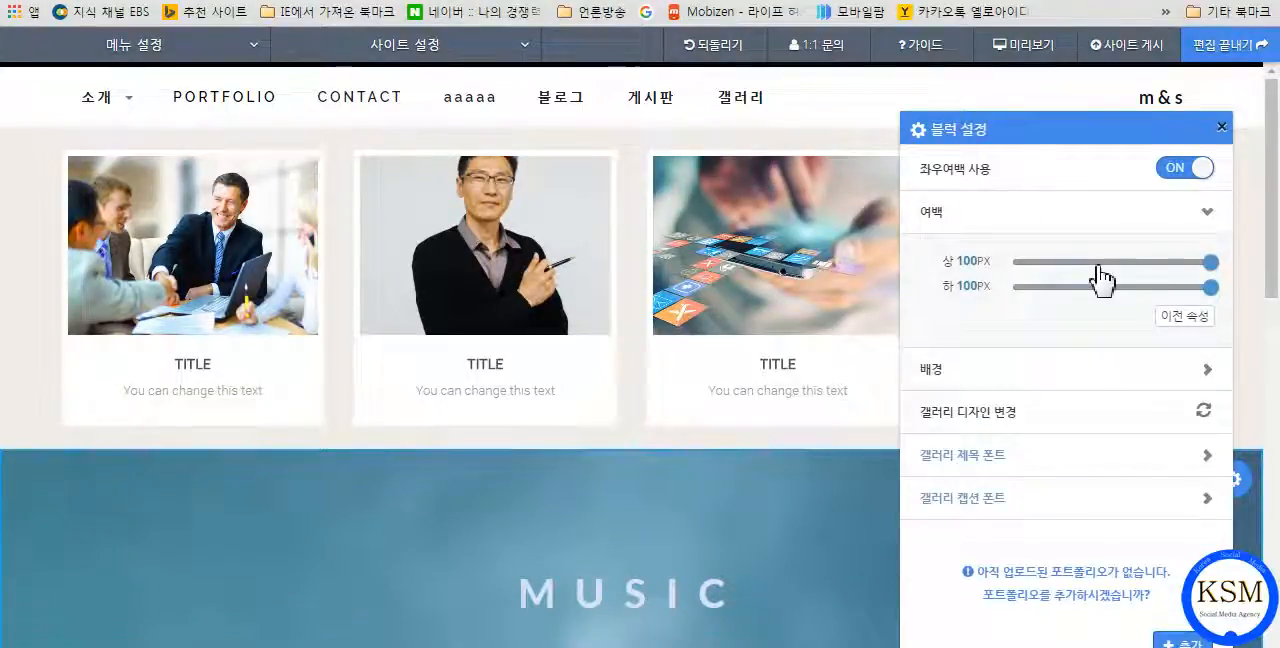
drag(1209, 263, 1027, 263)
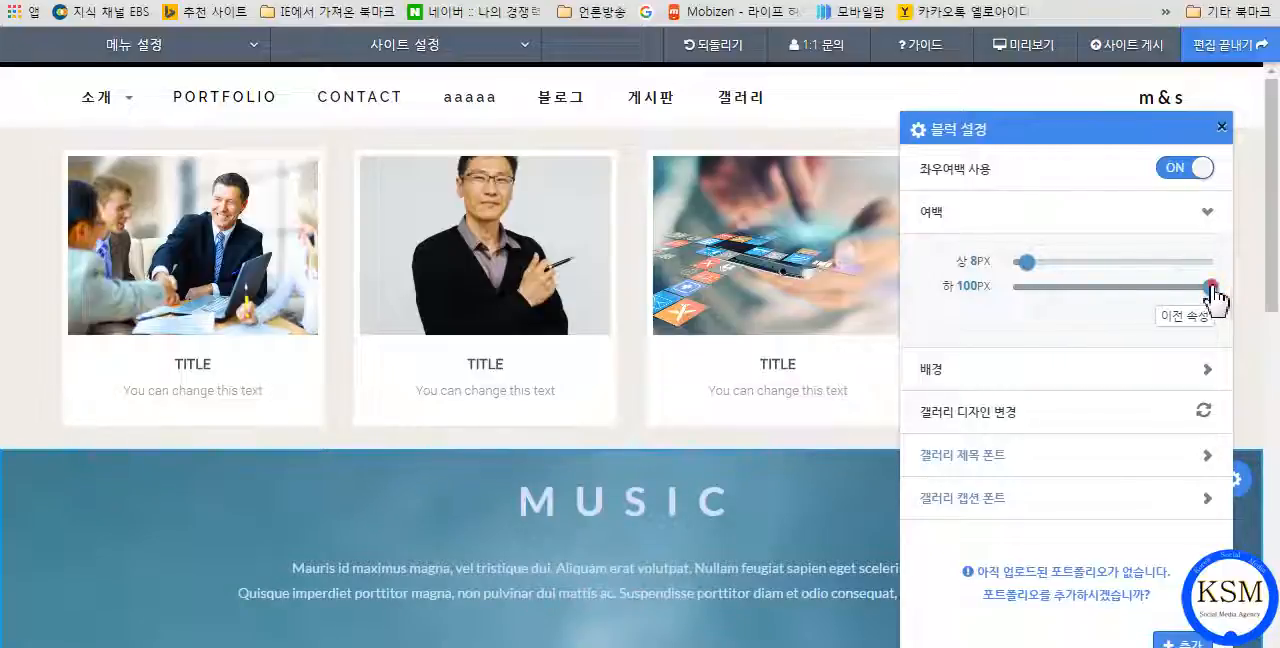
click(1031, 289)
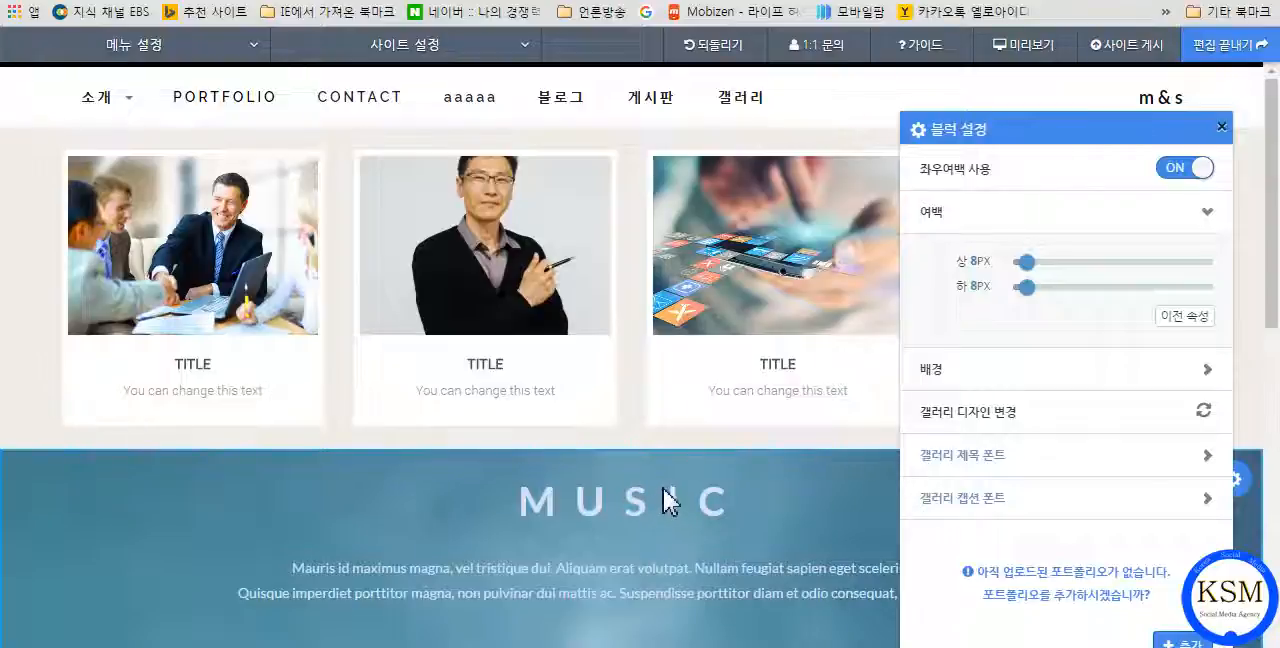
click(940, 210)
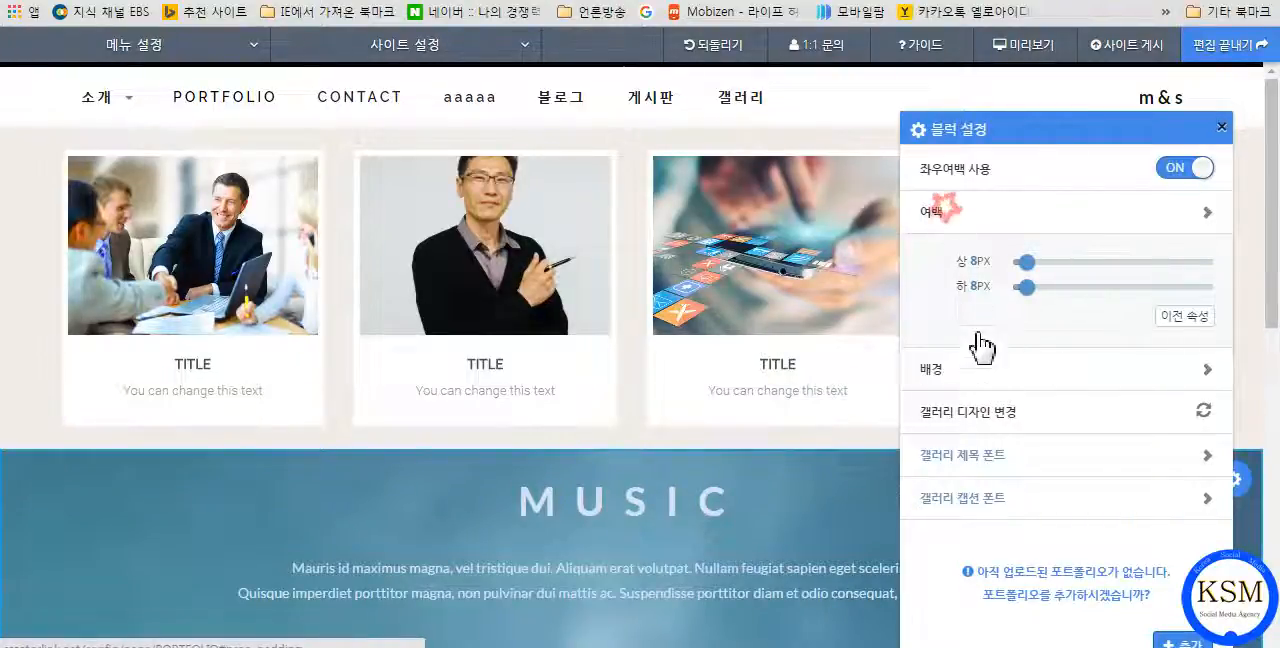
Remove the background image from the MUSIC gallery block and check how its circular images look without it.
click(967, 326)
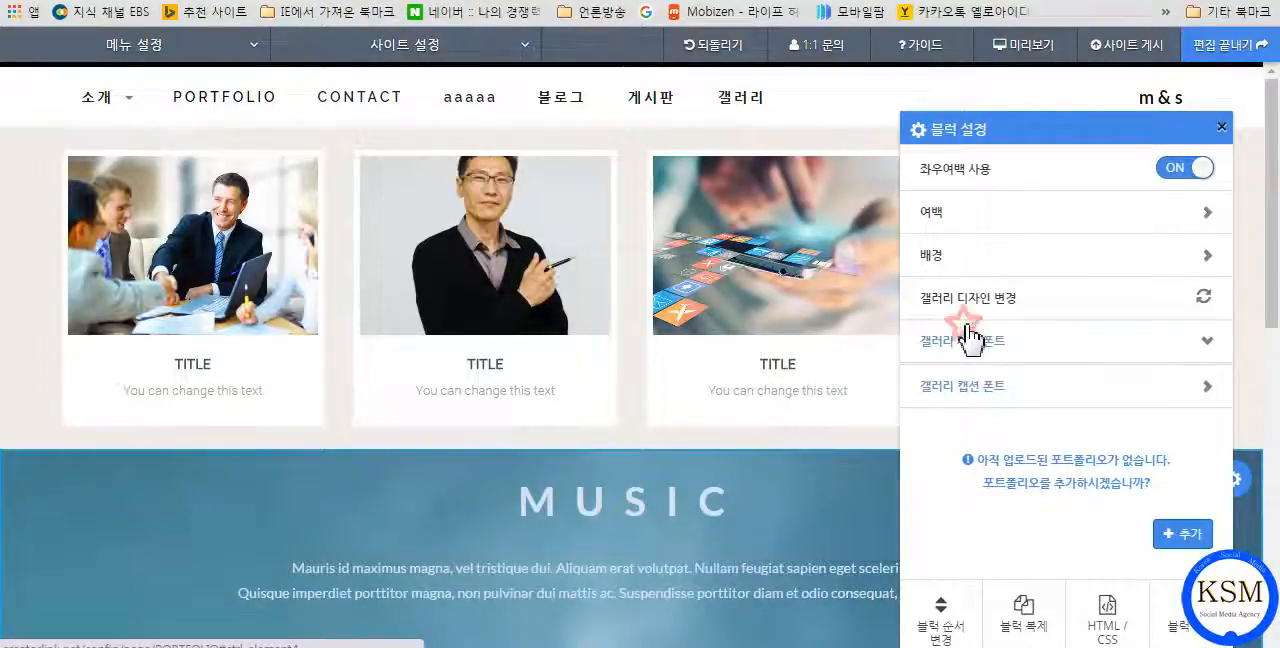
click(965, 258)
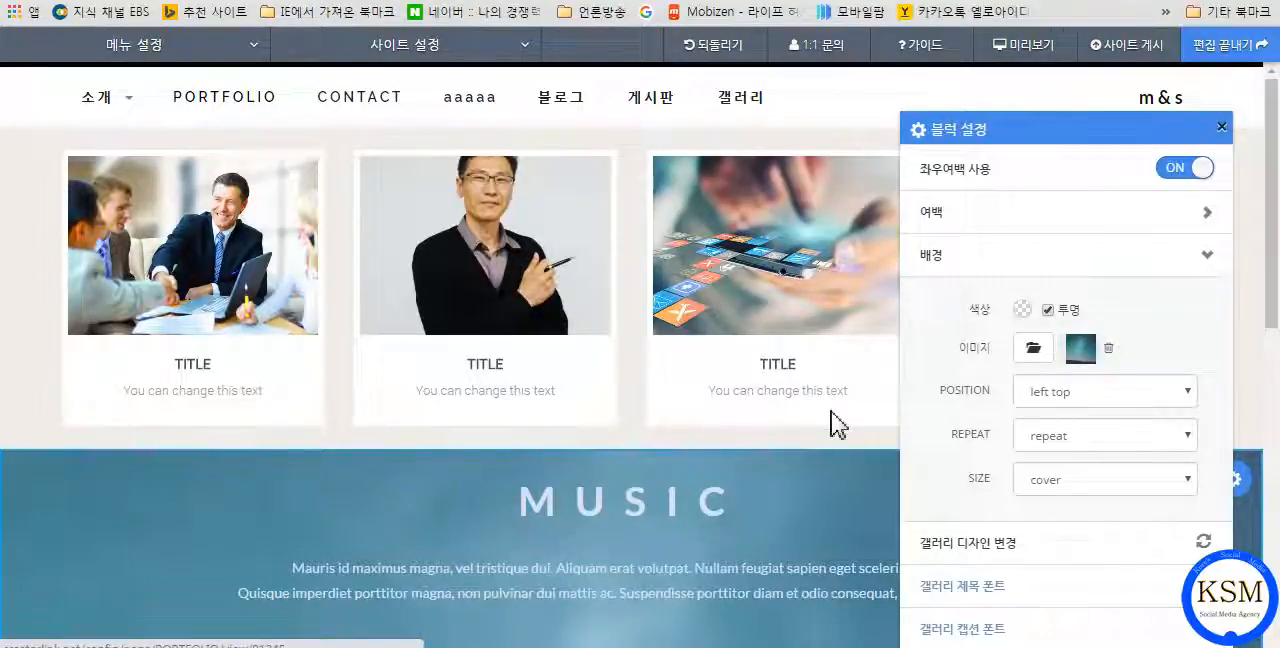
mouse_move(834, 411)
scroll(840, 430, down, 4)
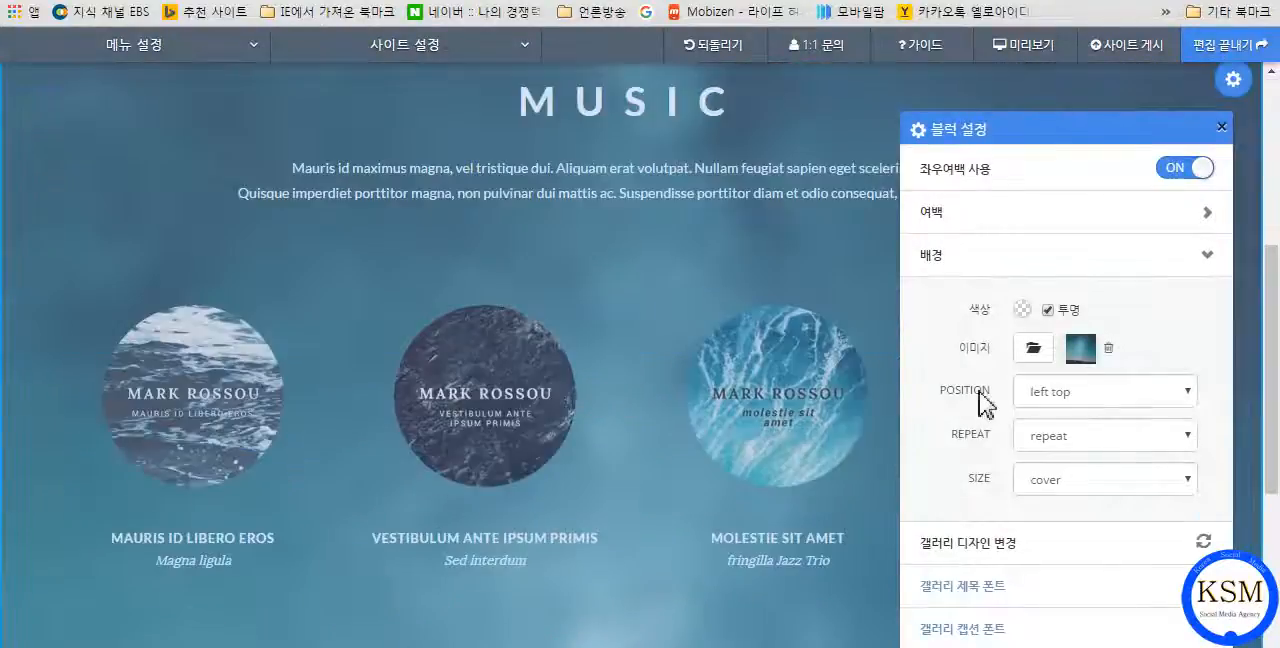
scroll(840, 270, down, 2)
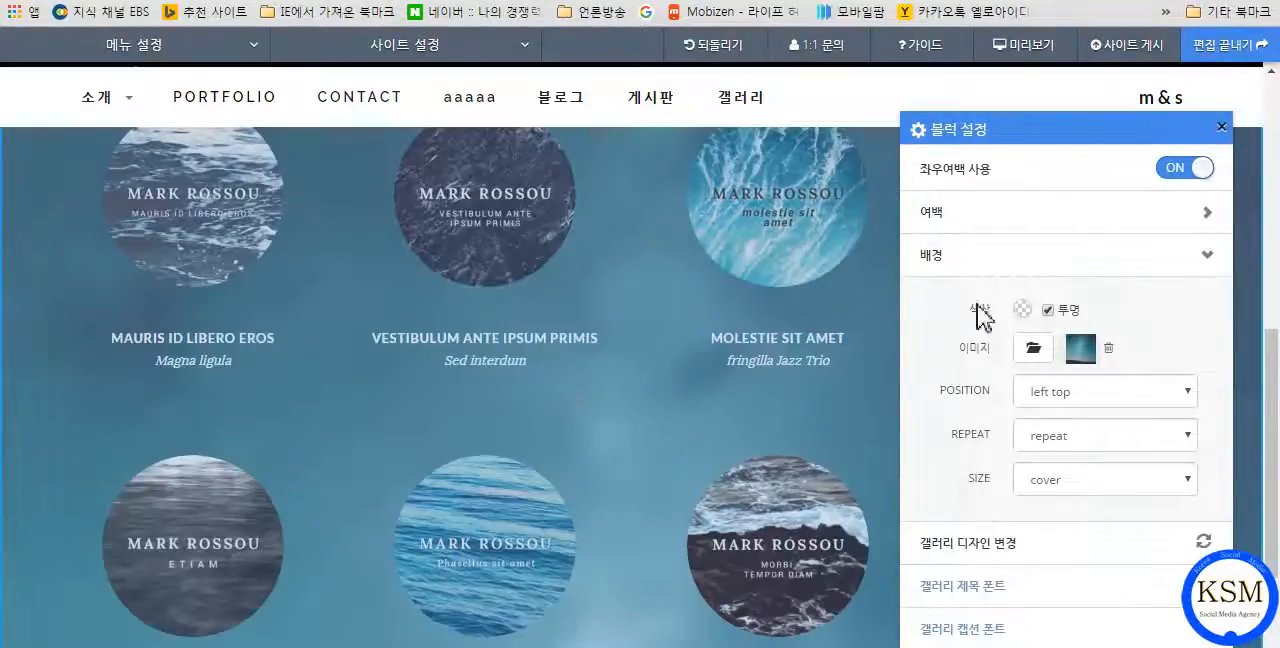
click(1112, 350)
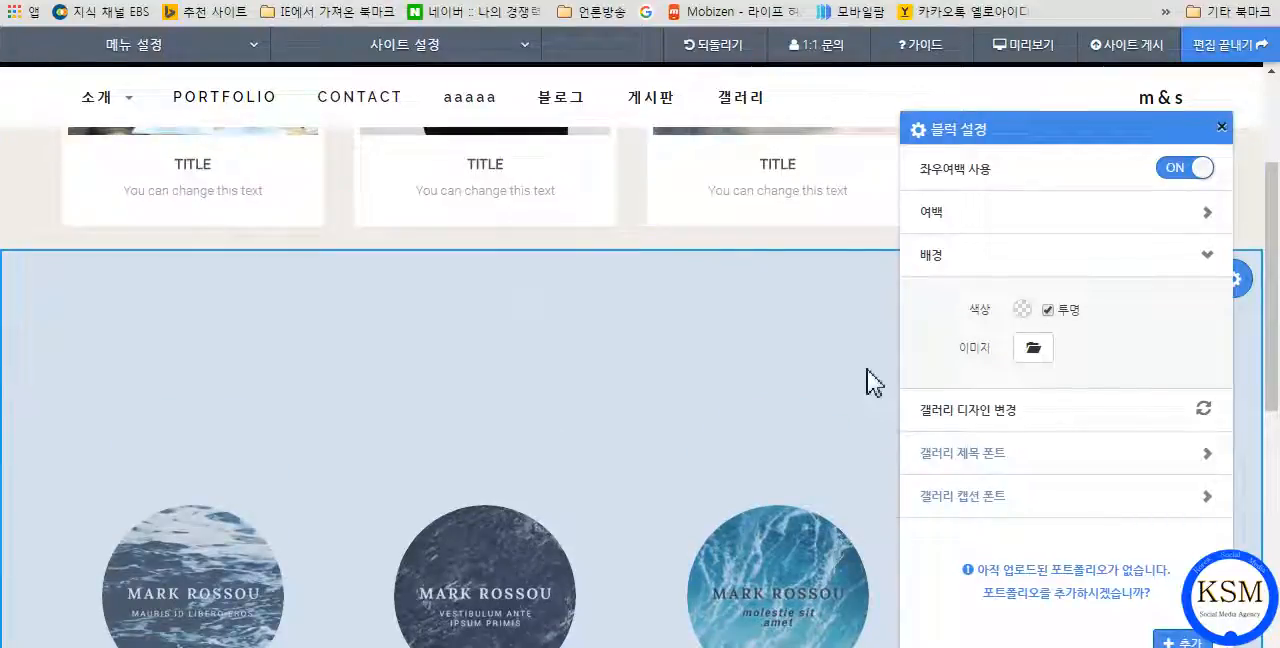
scroll(867, 369, down, 3)
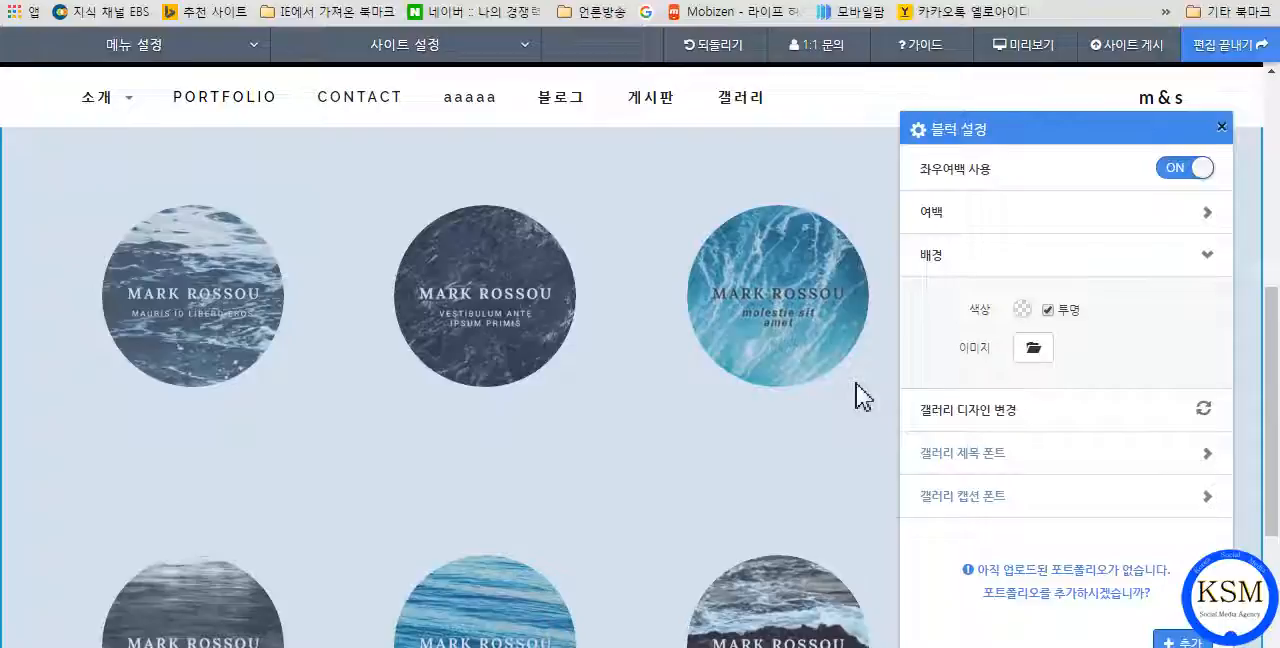
Examine the circular-image gallery block's title font options and its remaining settings, and close the block settings.
click(985, 415)
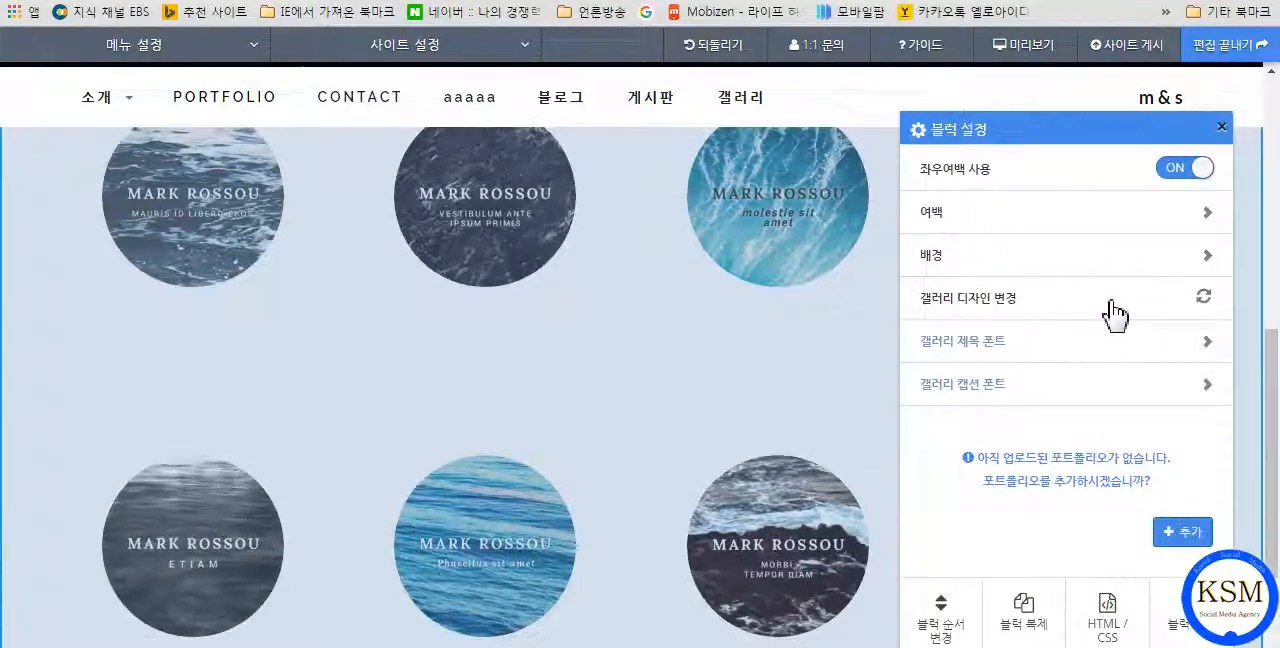
click(998, 342)
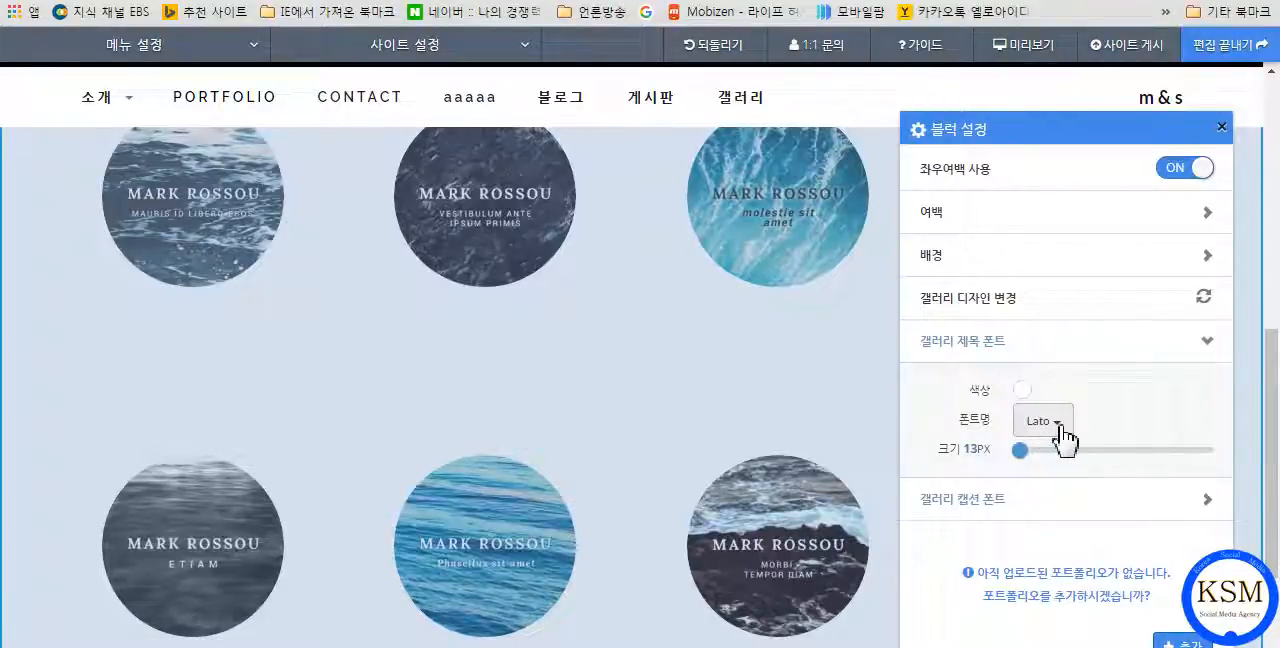
click(974, 342)
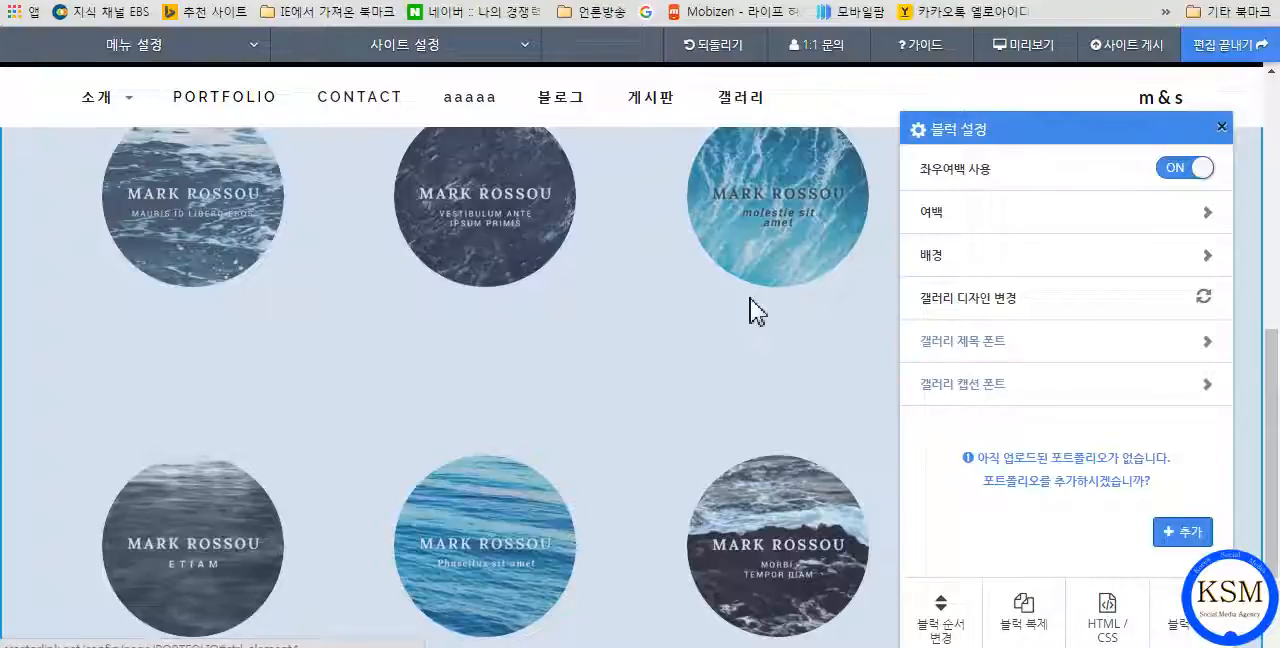
scroll(591, 268, up, 4)
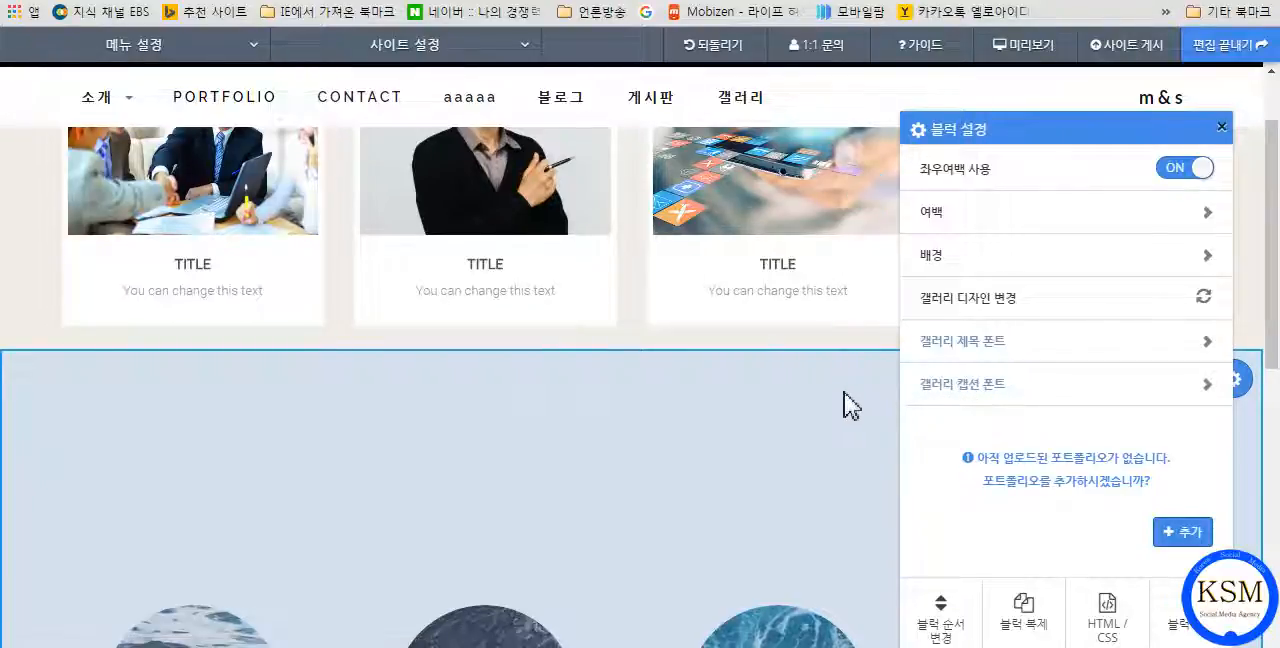
scroll(815, 501, down, 3)
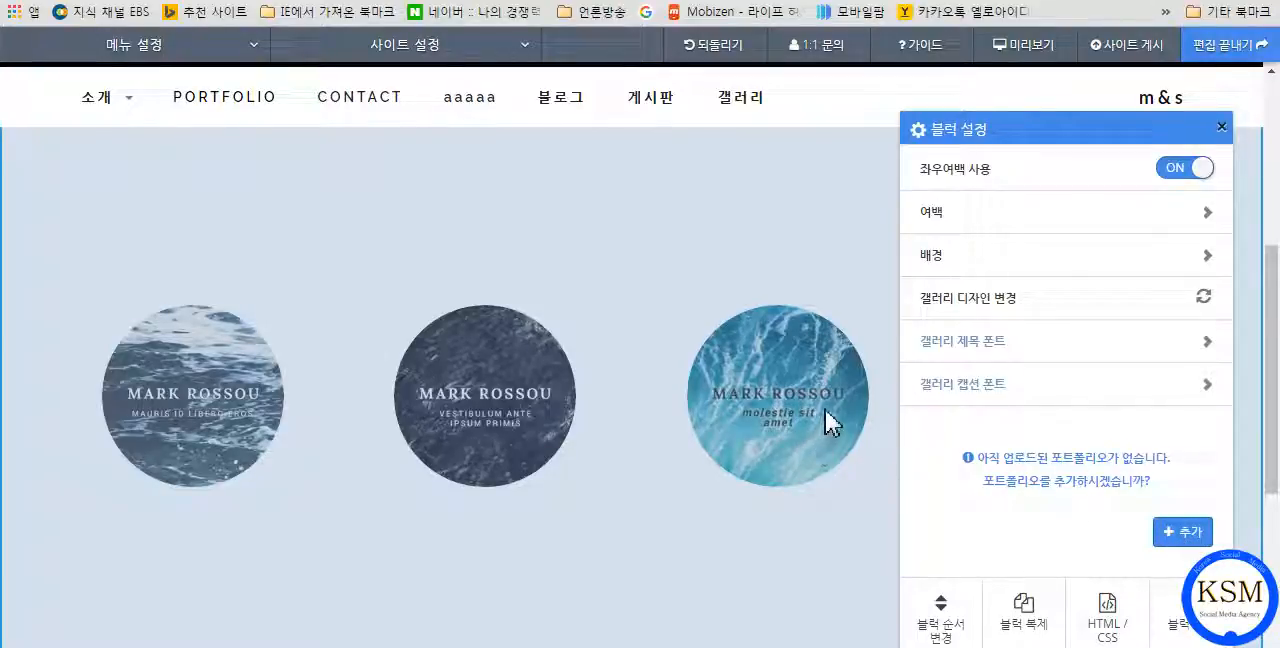
click(1221, 128)
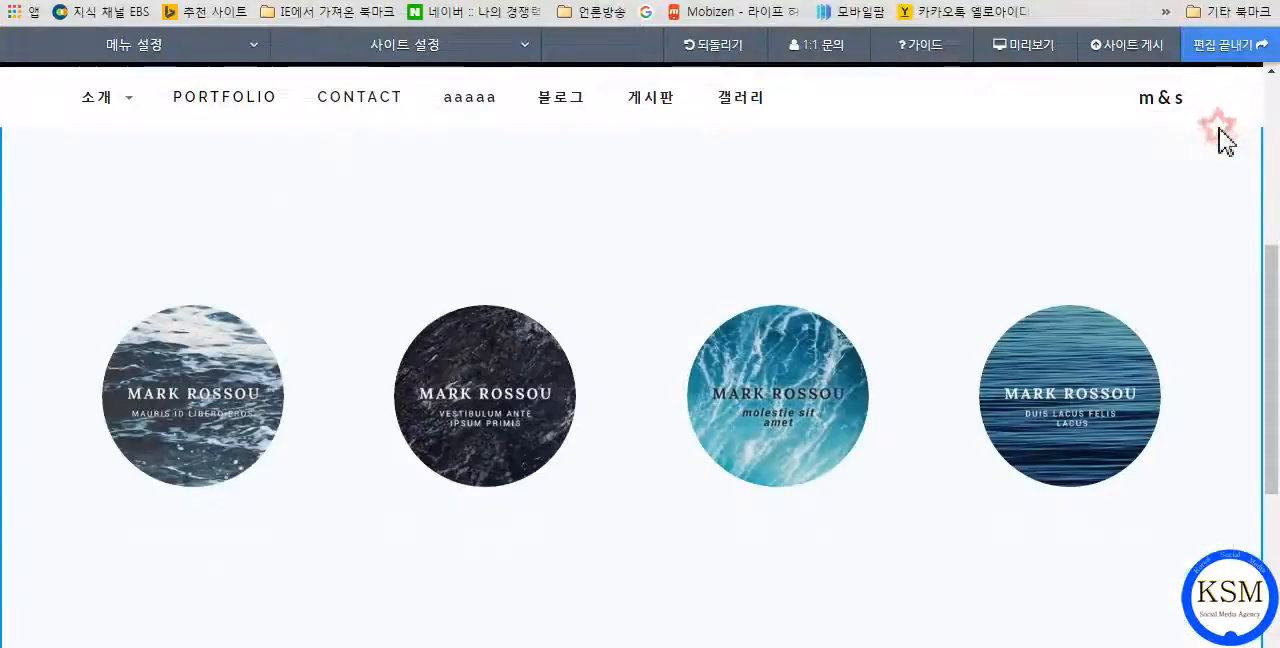
scroll(886, 268, up, 2)
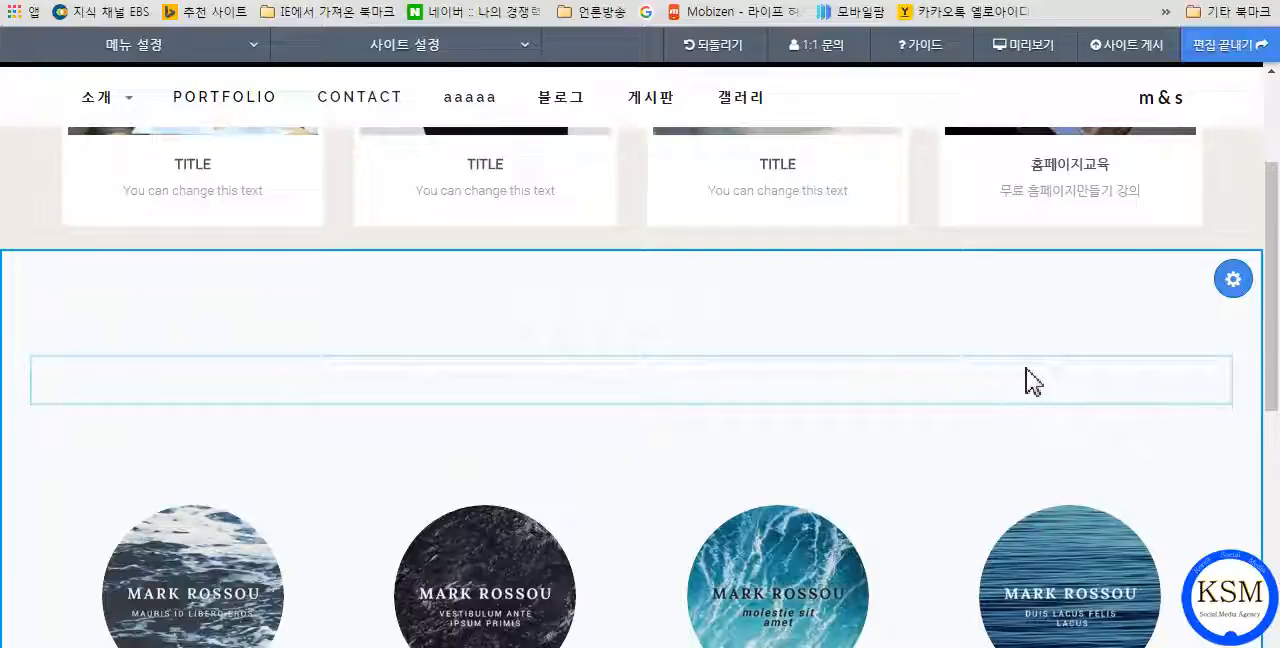
click(1233, 281)
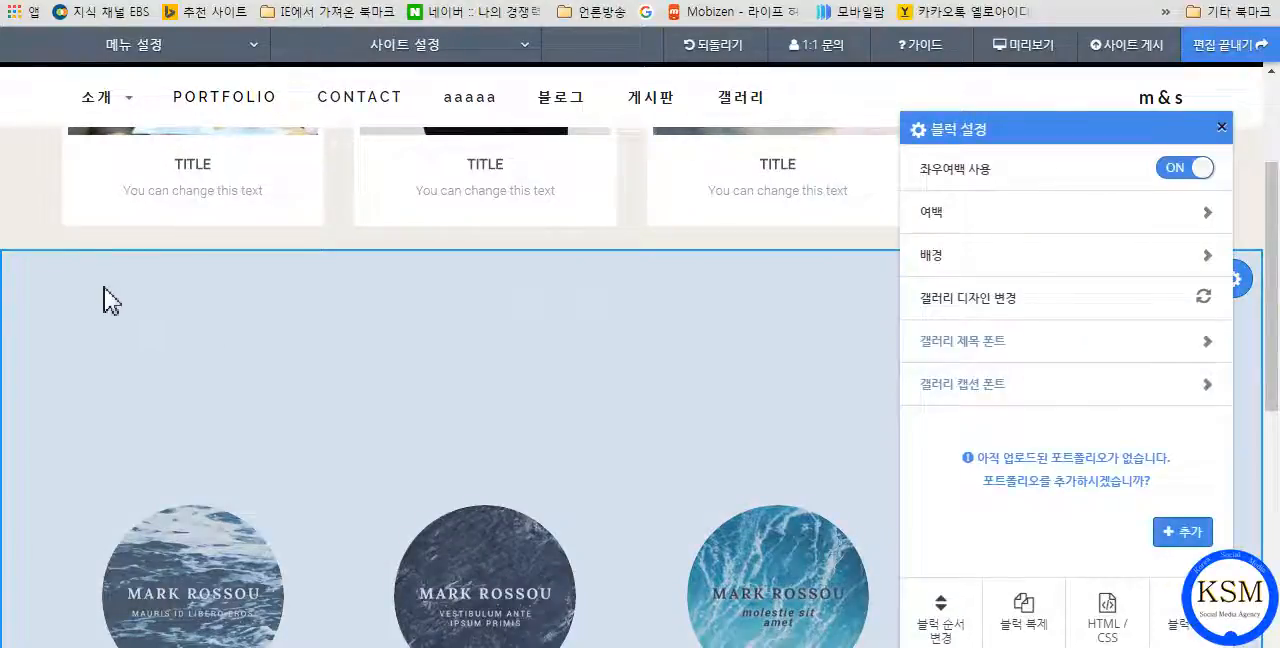
click(1222, 131)
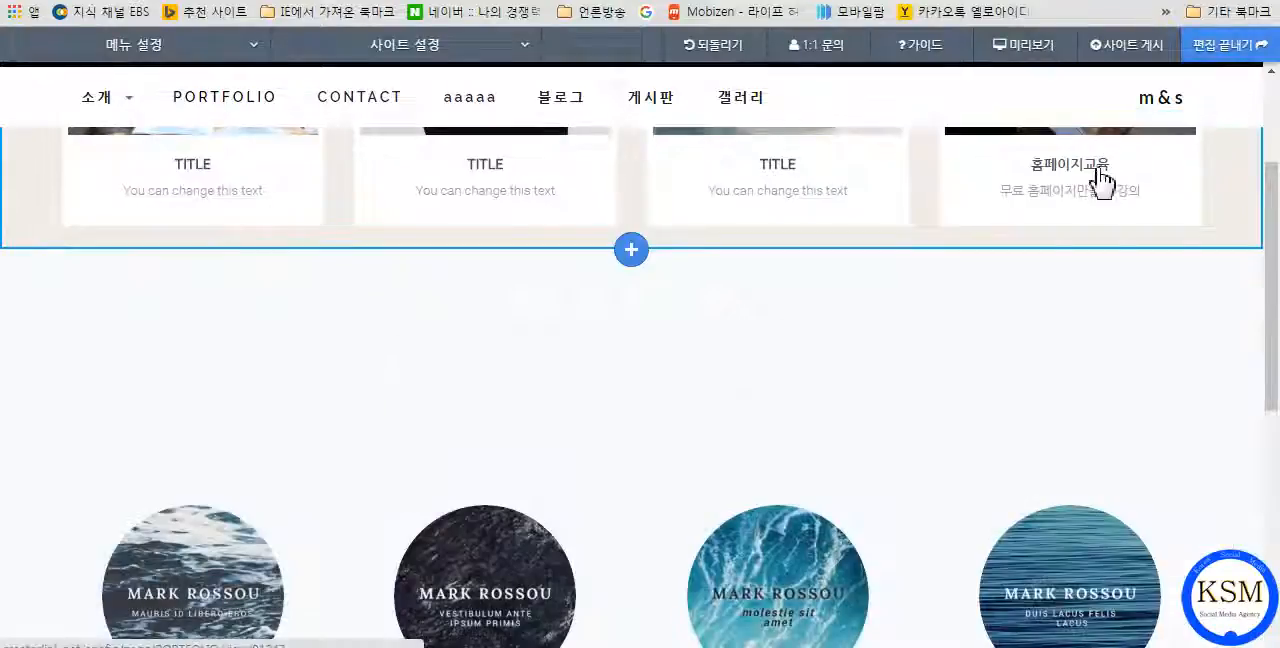